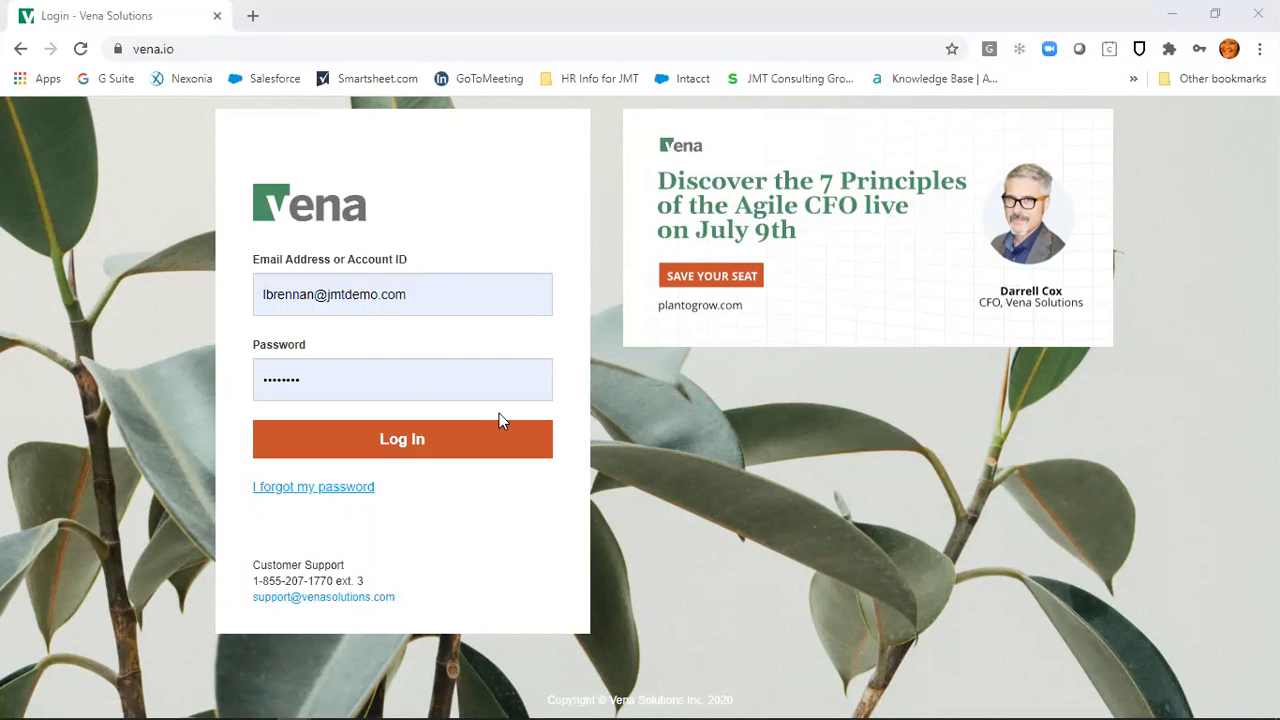
Step: Log in to Vena to reach the Manager Home page with the Accounting, FP&A and WIP folders
{"action": "left_click", "coordinate": [413, 442]}
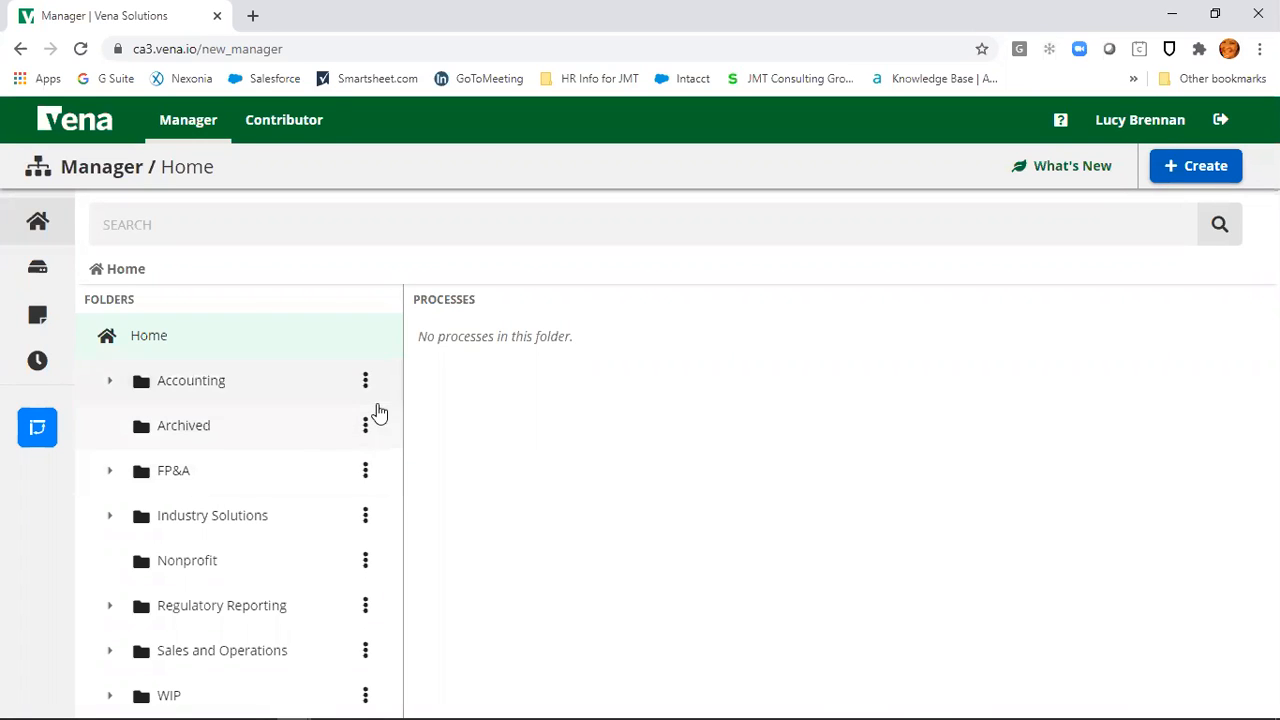
Step: Switch to the Contributor view listing seven budget tasks, led by the overdue Personnel Input
{"action": "left_click", "coordinate": [285, 125]}
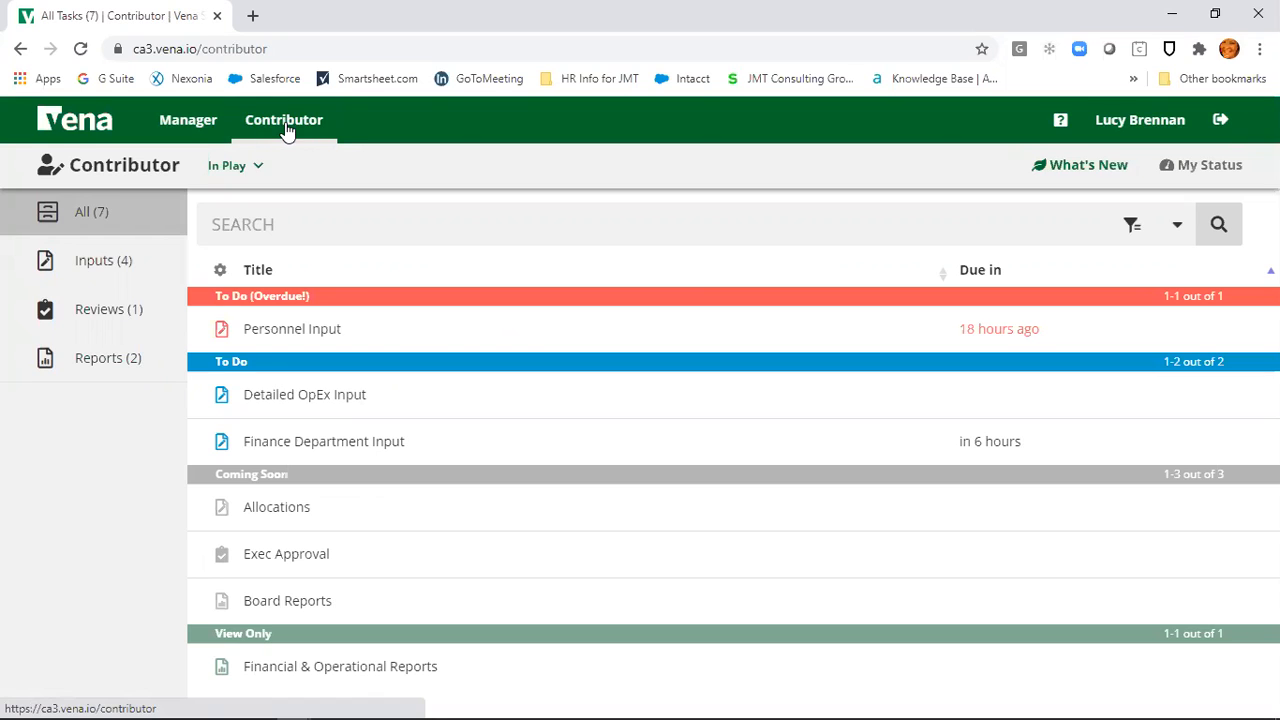
Step: Open the Detailed OpEx Input task details for the 2021 Annual Budget process
{"action": "left_click", "coordinate": [340, 333]}
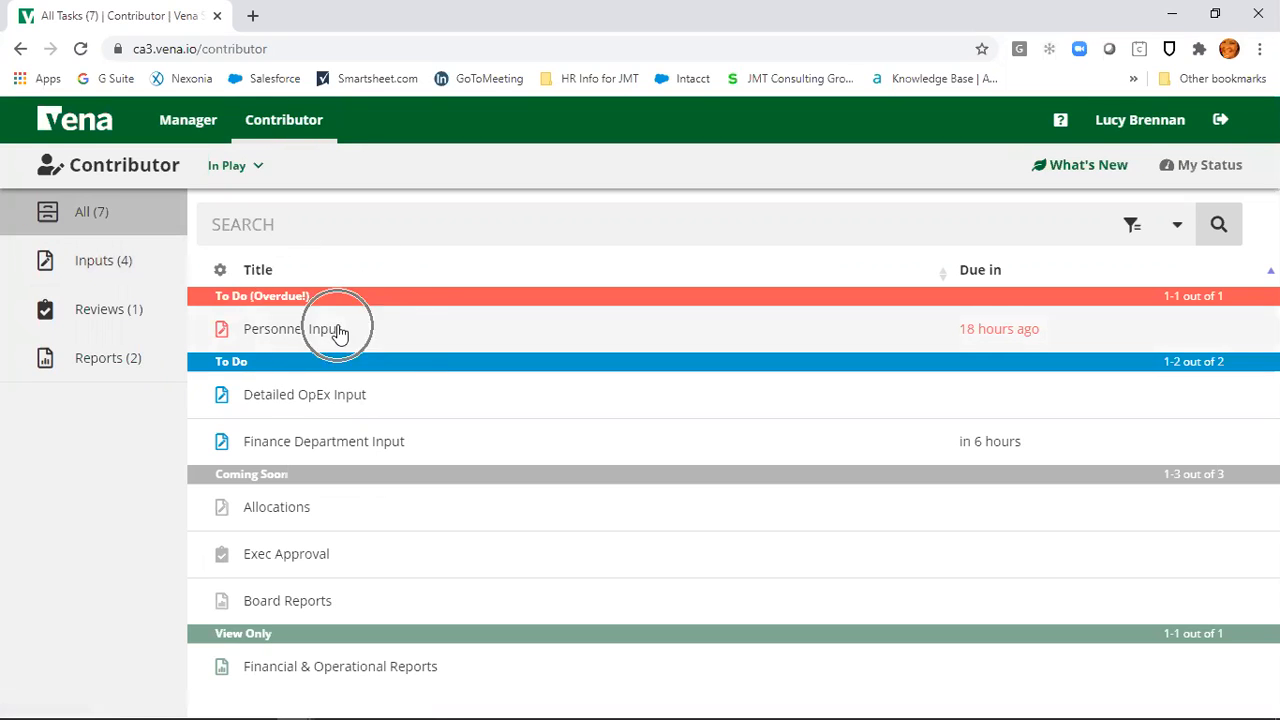
{"action": "left_click", "coordinate": [392, 410]}
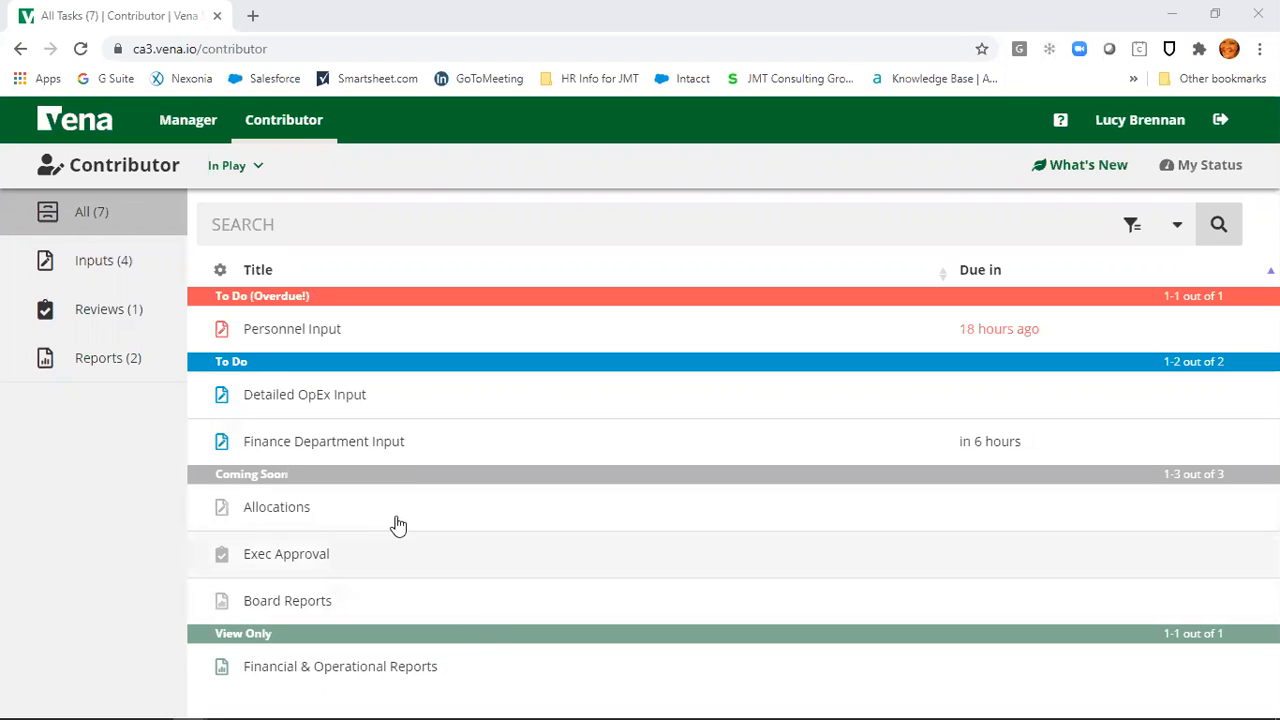
{"action": "left_click", "coordinate": [311, 400]}
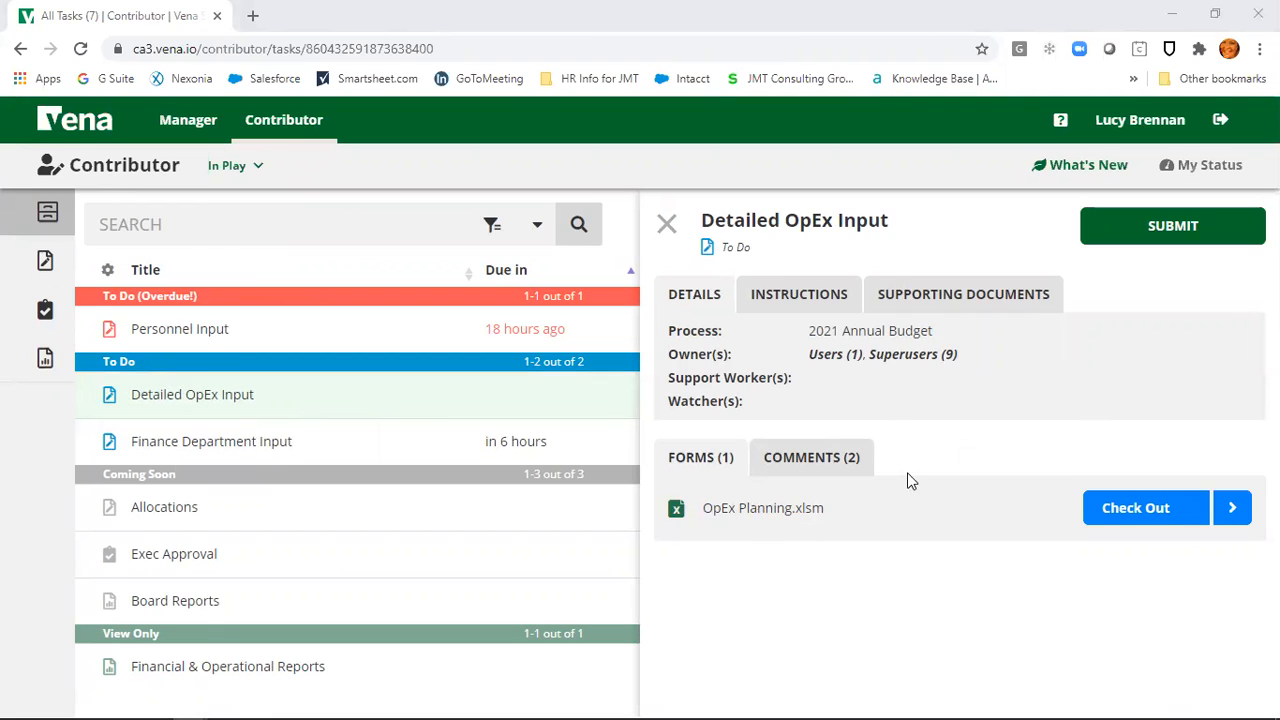
Step: Show the Detailed OpEx Input instructions on commenting budget values with 20%+ variance
{"action": "left_click", "coordinate": [793, 303]}
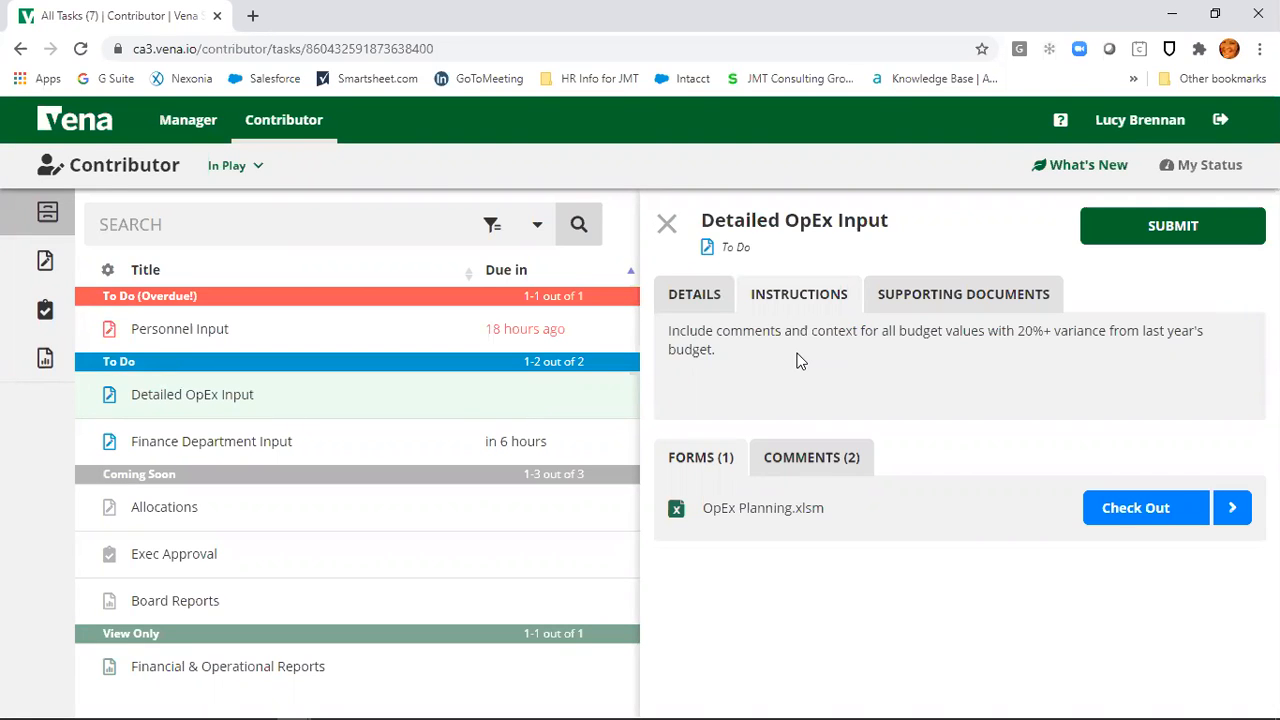
Step: List the supporting documents: Instructions.docx, Reference Document.docx and Supporting Documentation.docx
{"action": "left_click", "coordinate": [938, 303]}
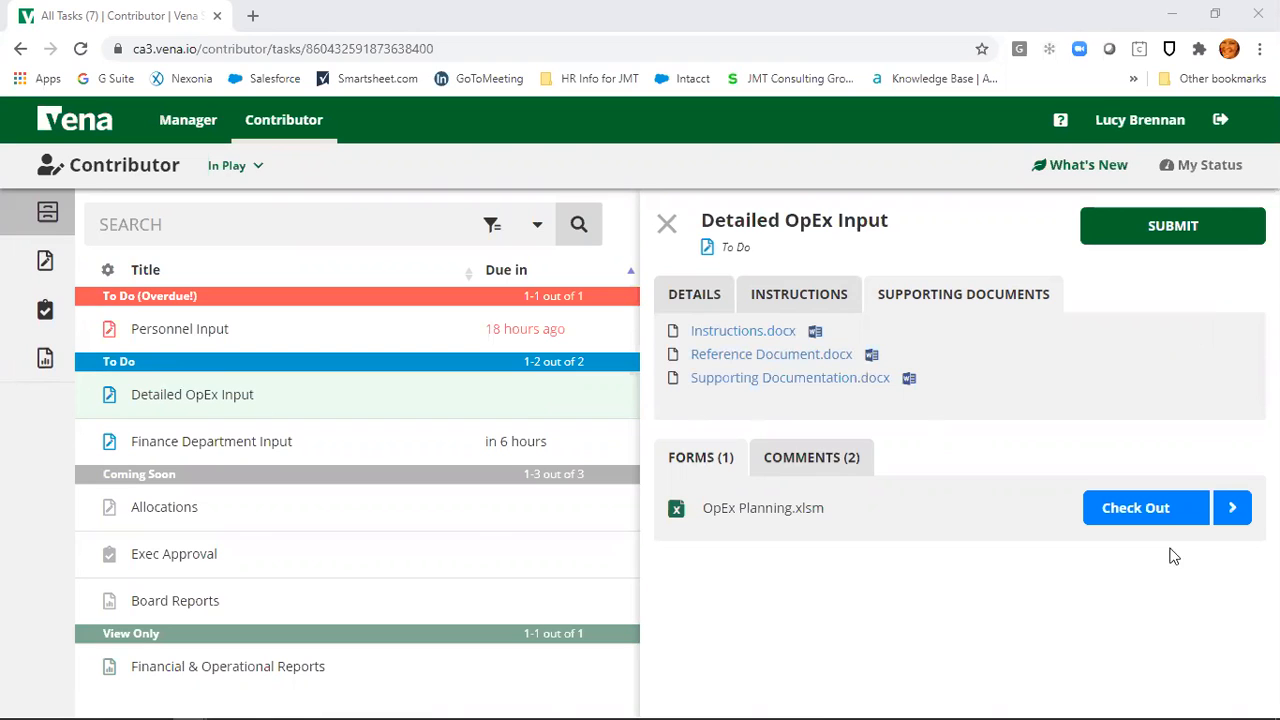
{"action": "left_click", "coordinate": [813, 466]}
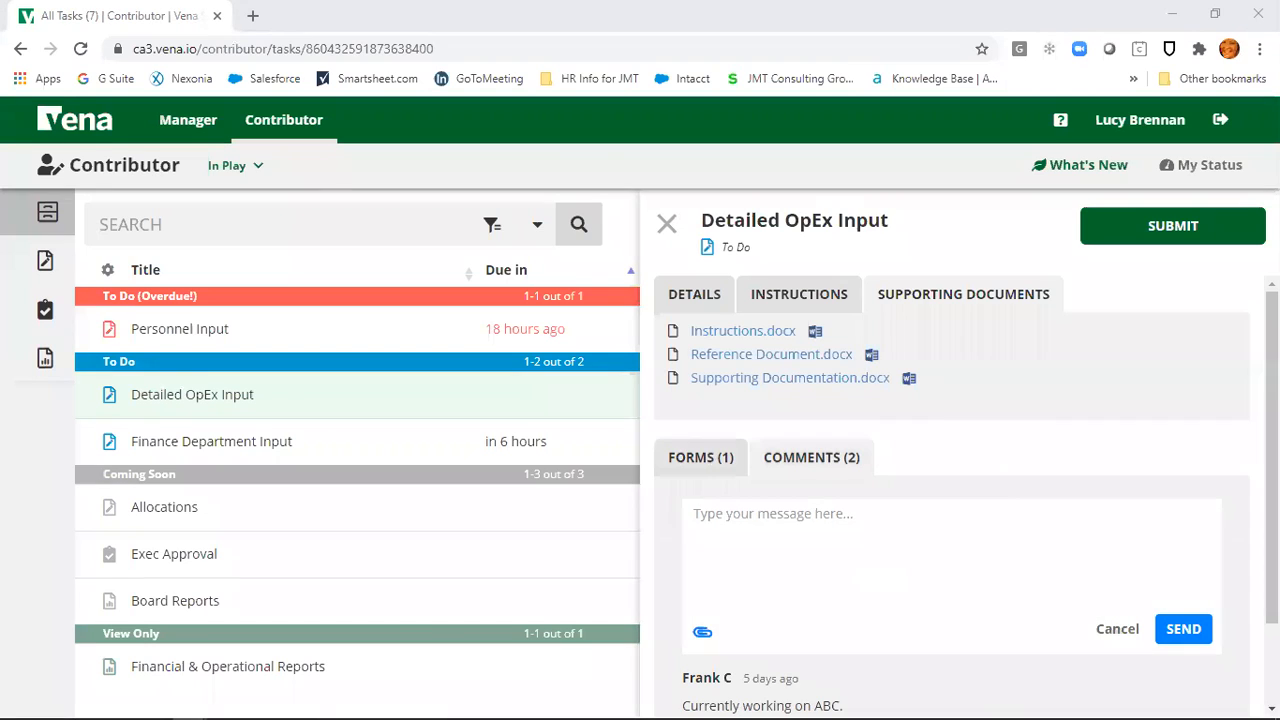
{"action": "scroll", "coordinate": [913, 642], "scroll_direction": "down", "scroll_amount": 1}
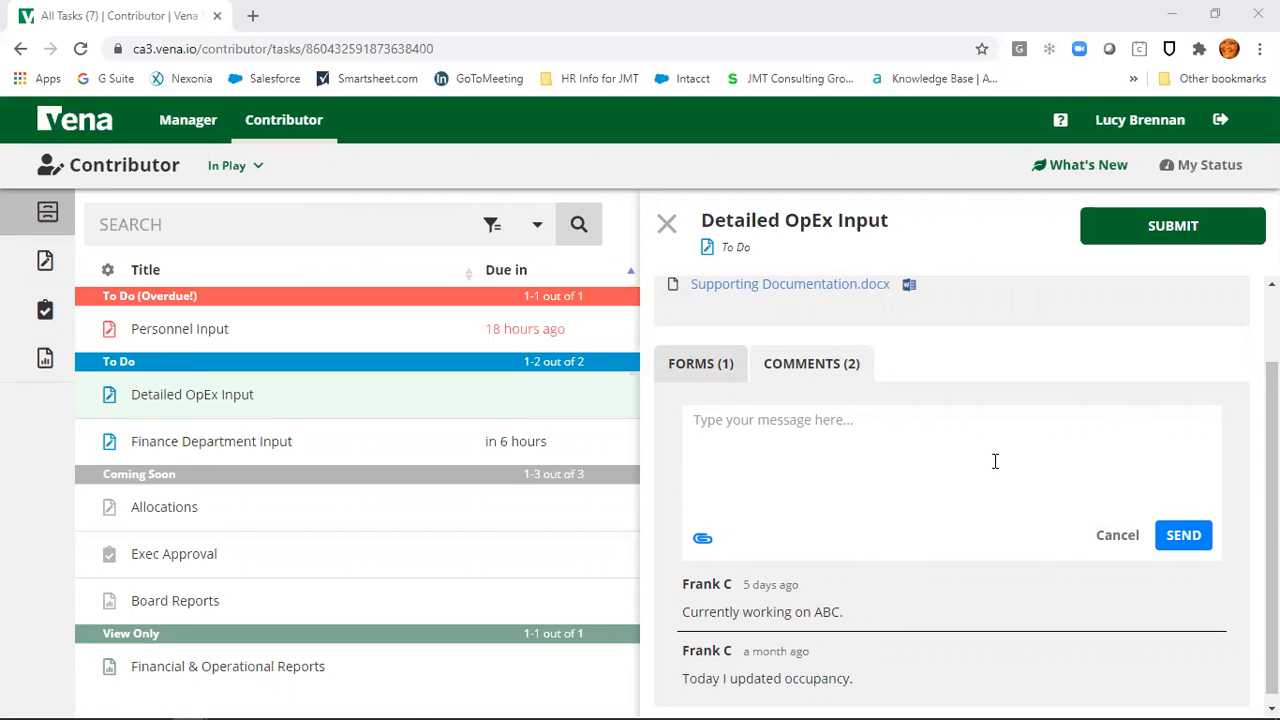
{"action": "left_click", "coordinate": [715, 385]}
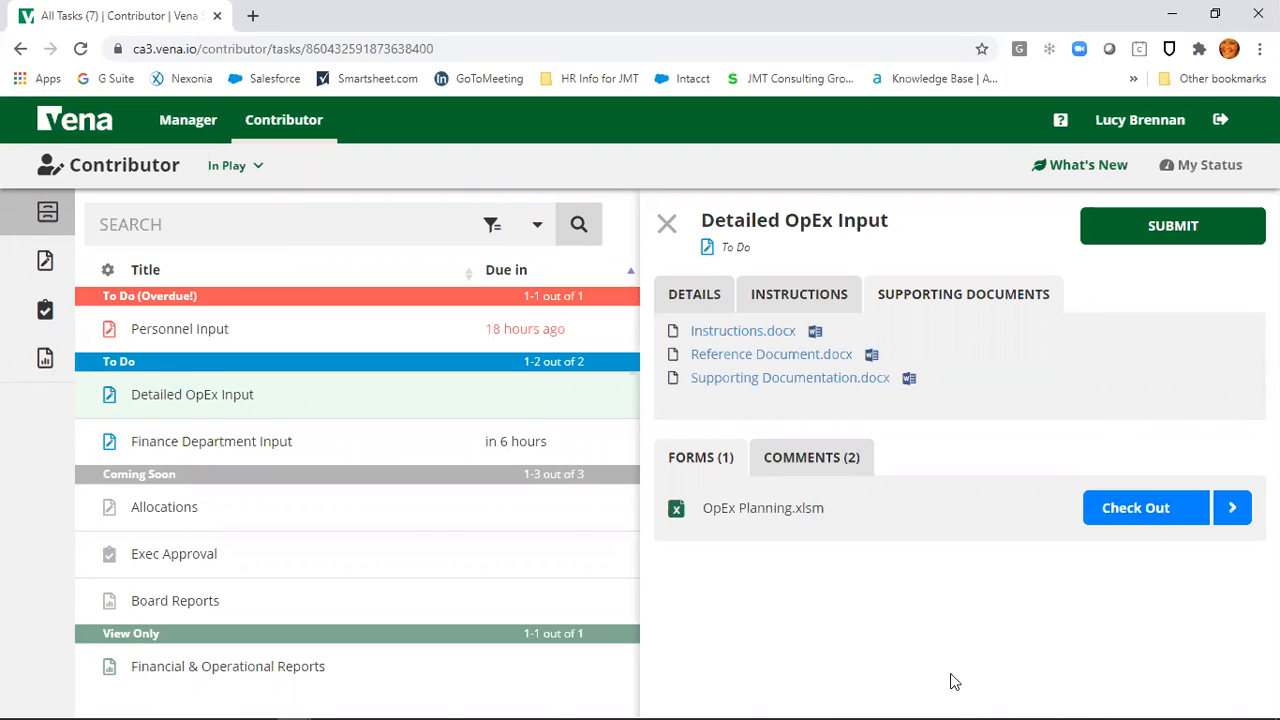
Step: Check out OpEx Planning.xlsm and open the downloaded workbook in Excel
{"action": "left_click", "coordinate": [1153, 510]}
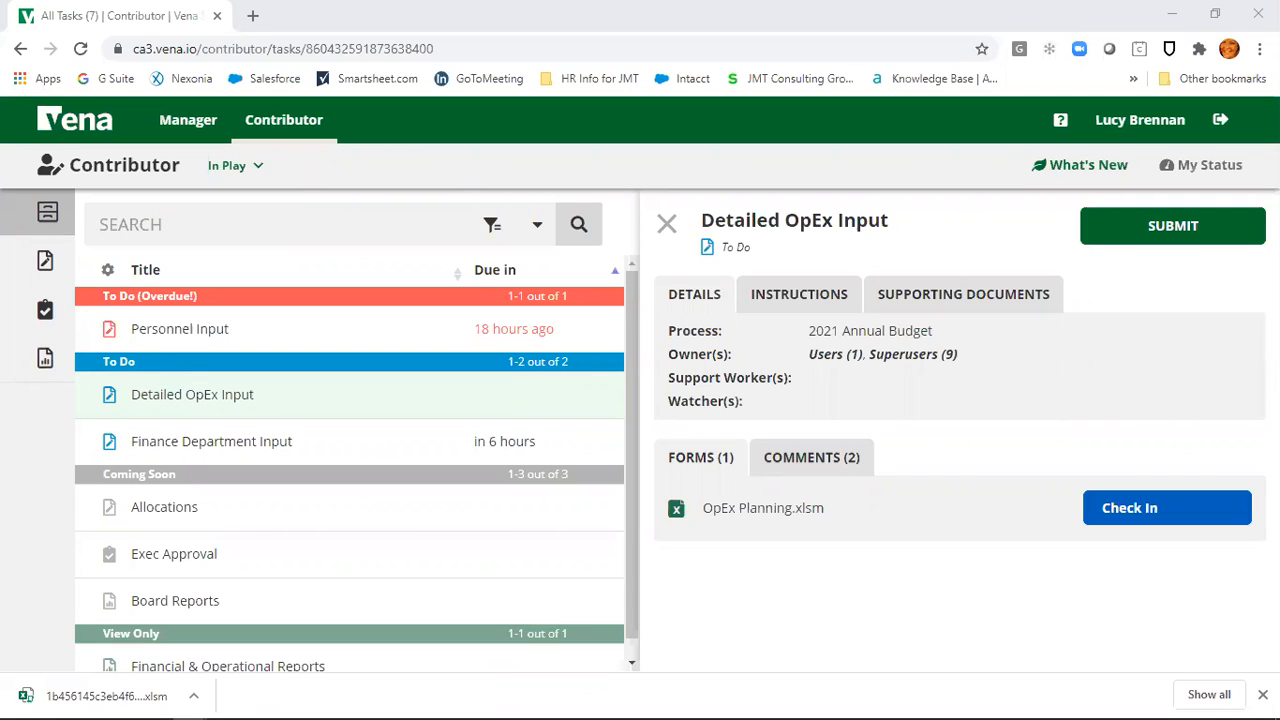
{"action": "left_click", "coordinate": [130, 697]}
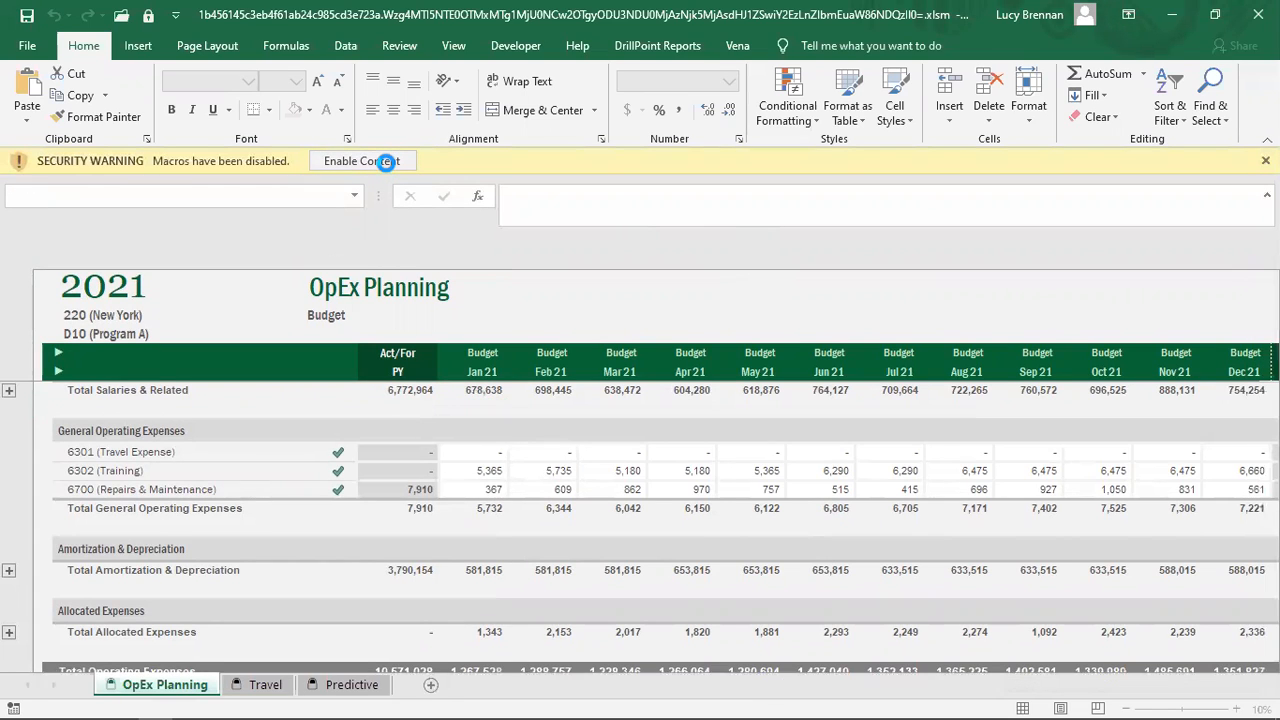
Step: Enable the workbook's macros to bring up Vena's Select Page Options dialog
{"action": "left_click", "coordinate": [386, 163]}
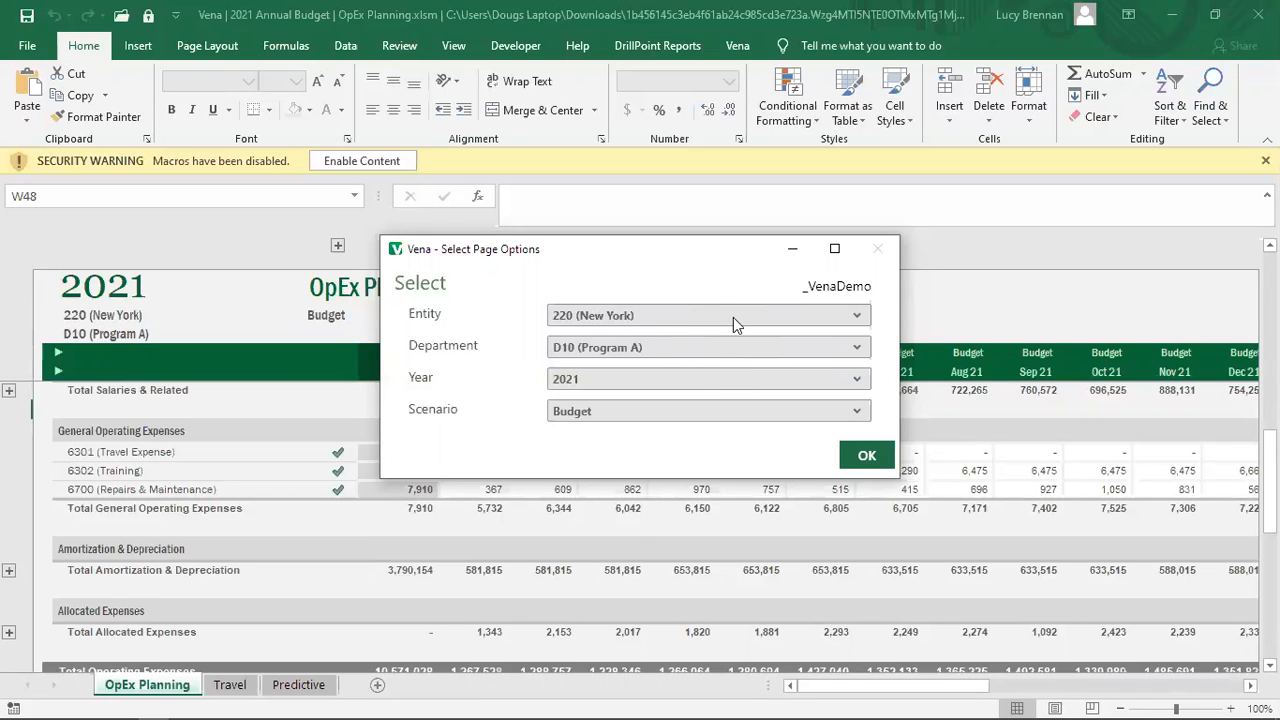
Step: Review the Entity and Scenario lists, keep 220 (New York) and Budget, and confirm
{"action": "left_click", "coordinate": [857, 316]}
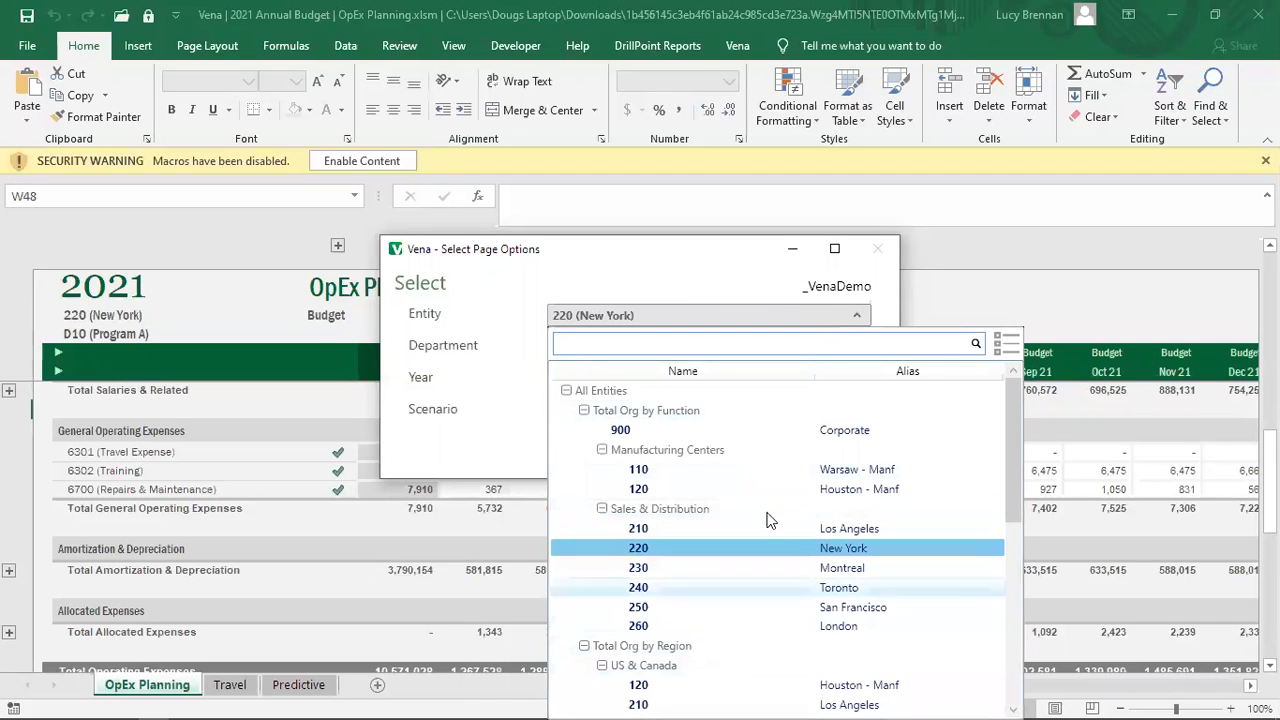
{"action": "left_click", "coordinate": [743, 286]}
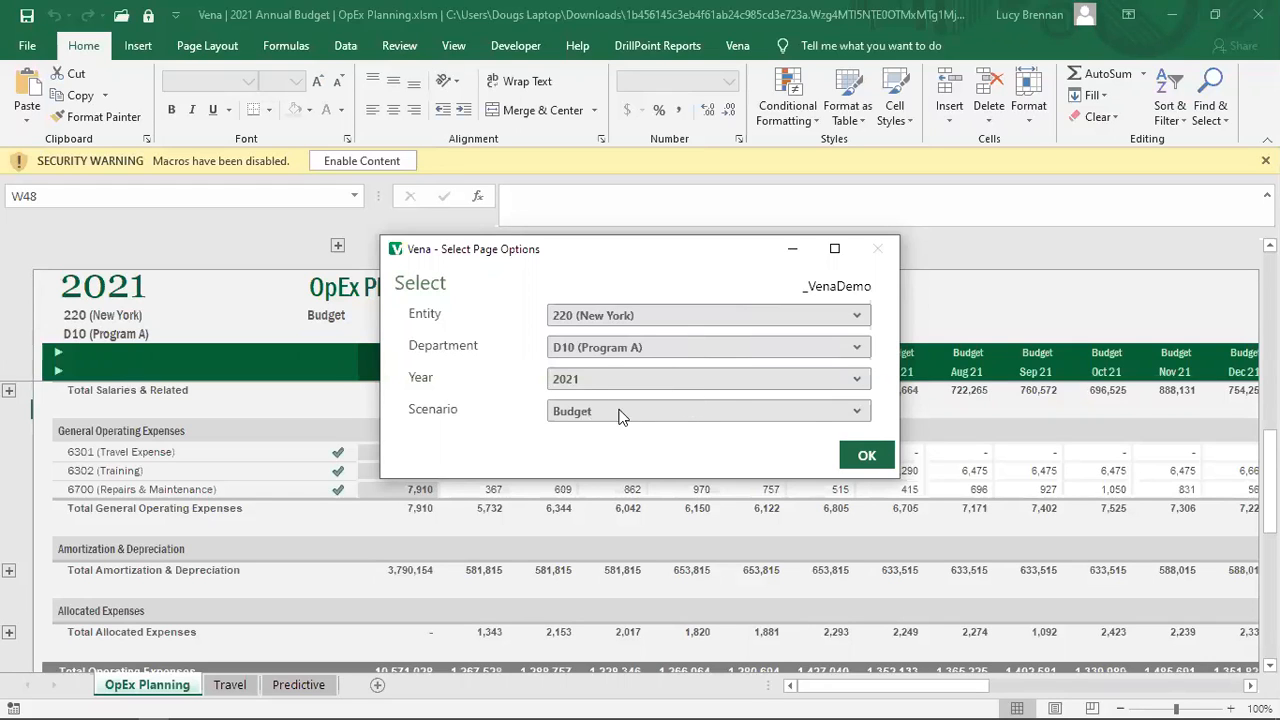
{"action": "left_click", "coordinate": [855, 412]}
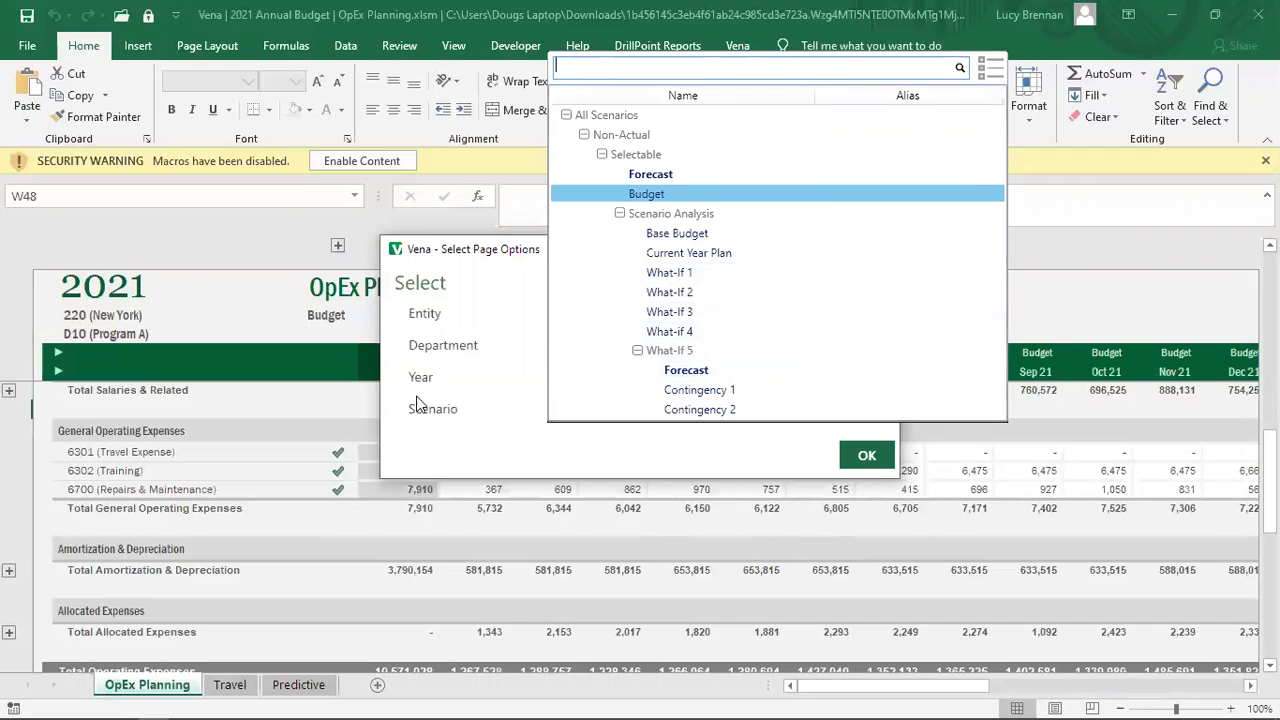
{"action": "left_click", "coordinate": [471, 449]}
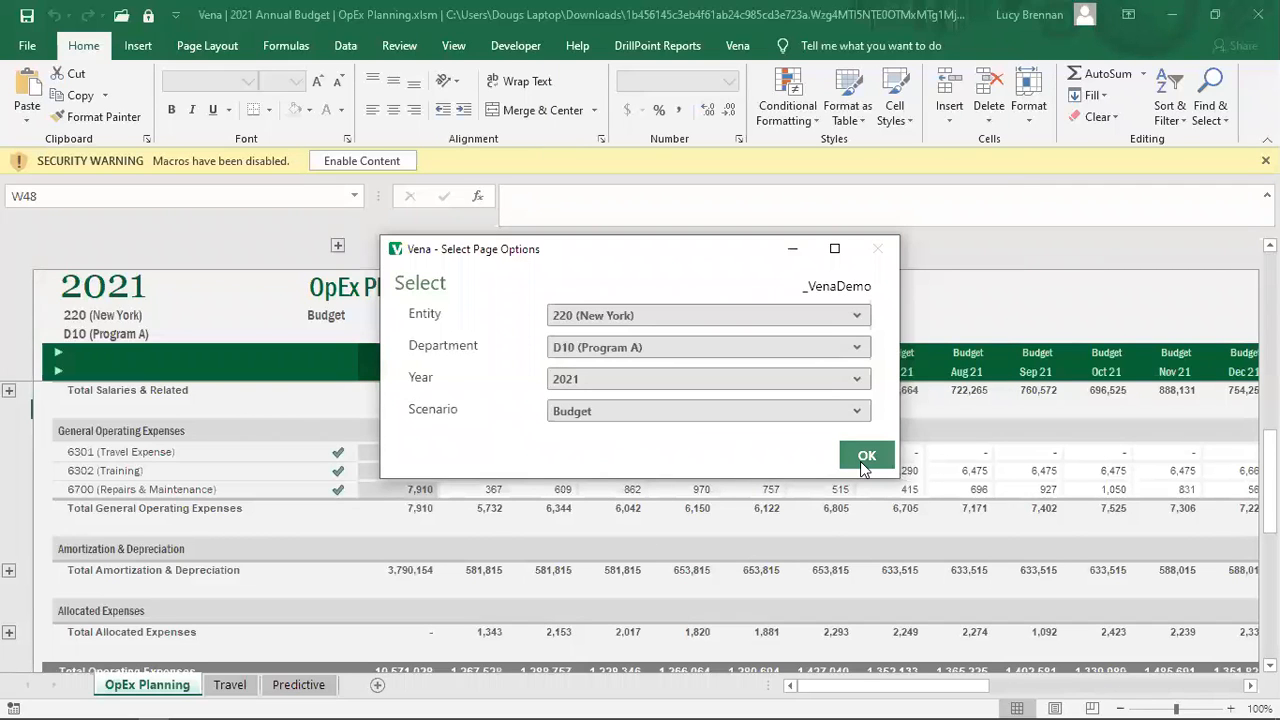
{"action": "left_click", "coordinate": [864, 466]}
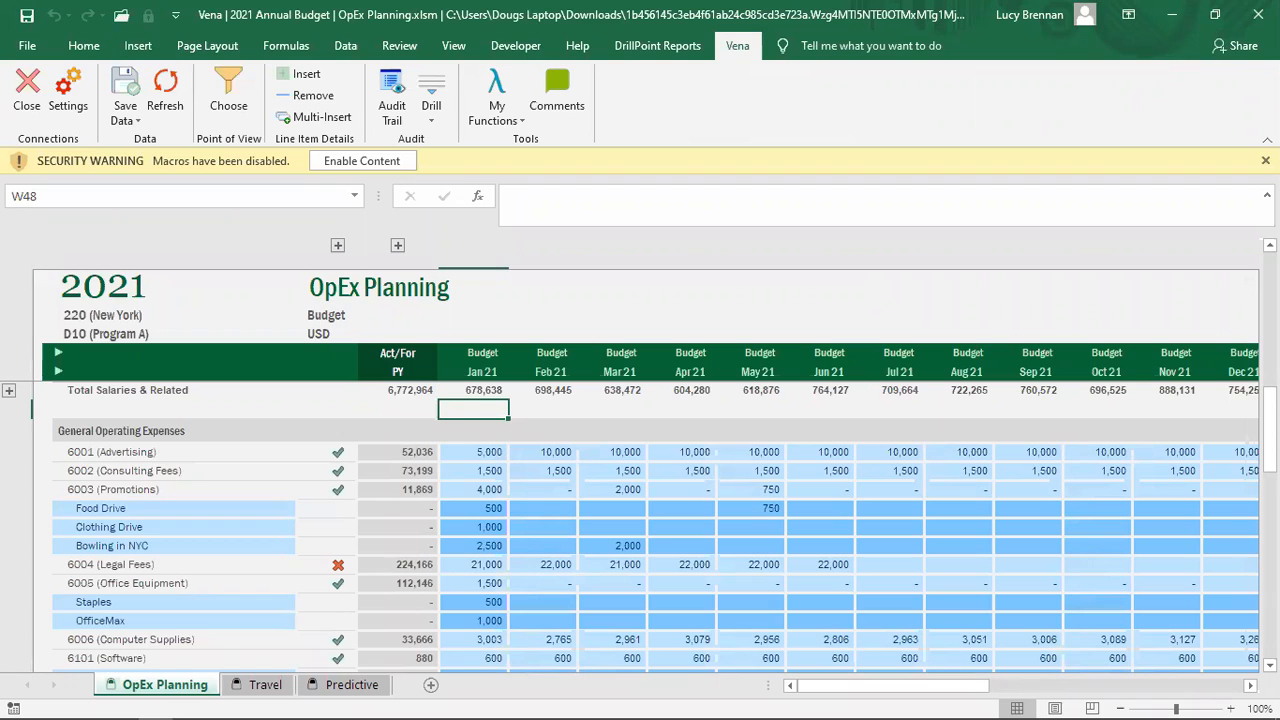
Step: Let the 2021 Budget figures for 220 (New York), D10 (Program A) finish loading
{"action": "left_click", "coordinate": [187, 718]}
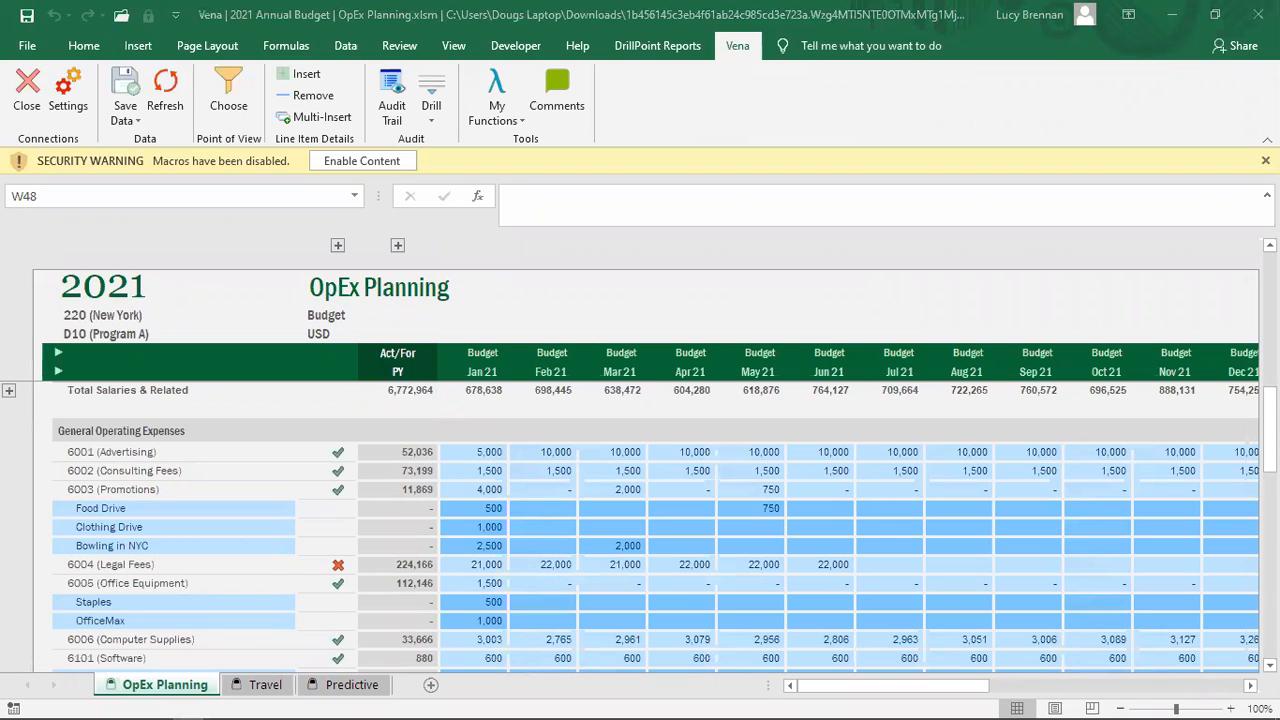
Step: Attempt to delete the locked Feb–Mar Consulting Fees and Promotions values and dismiss the protection warning
{"action": "left_click", "coordinate": [794, 565]}
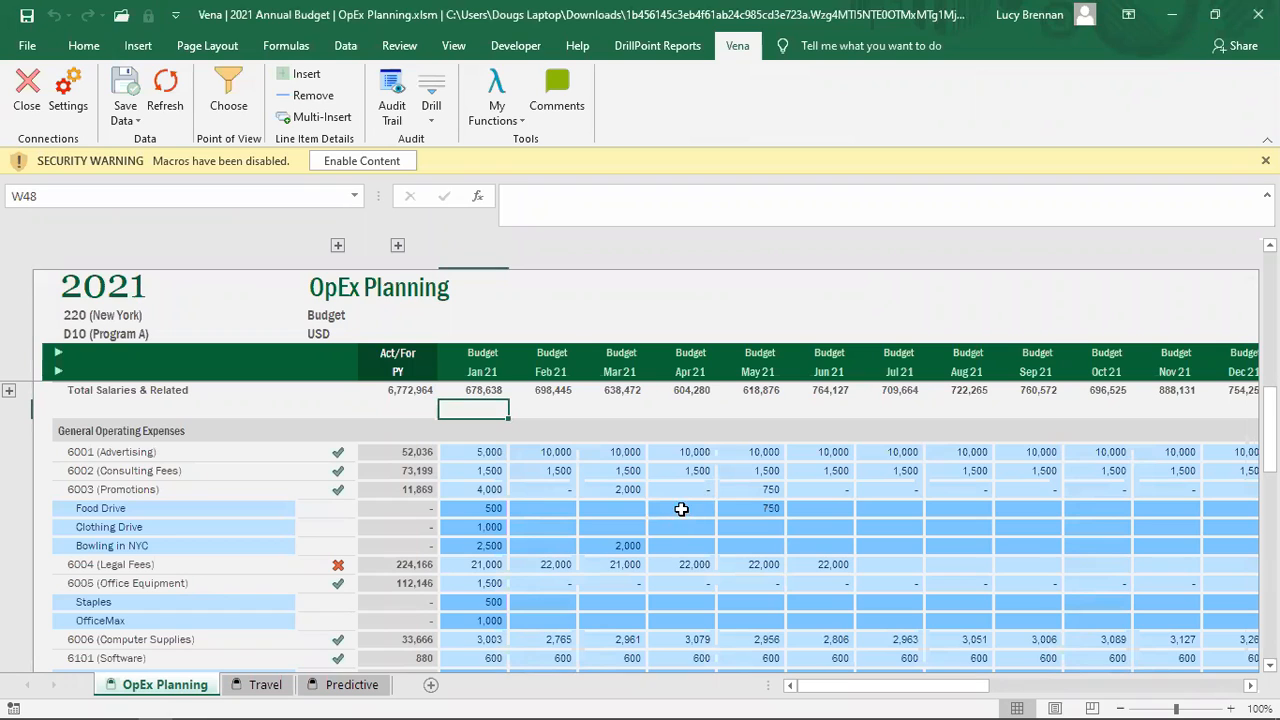
{"action": "left_click", "coordinate": [664, 513]}
{"action": "left_click", "coordinate": [565, 471]}
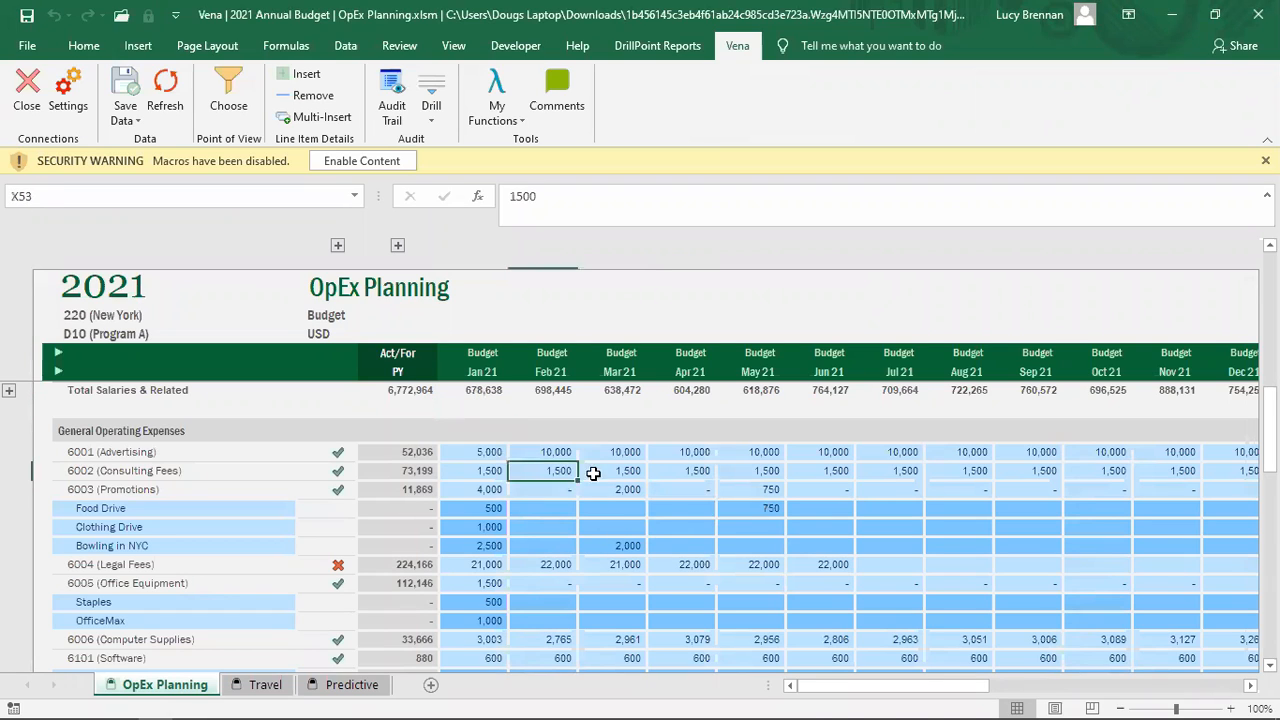
{"action": "left_click_drag", "start_coordinate": [593, 473], "coordinate": [631, 473]}
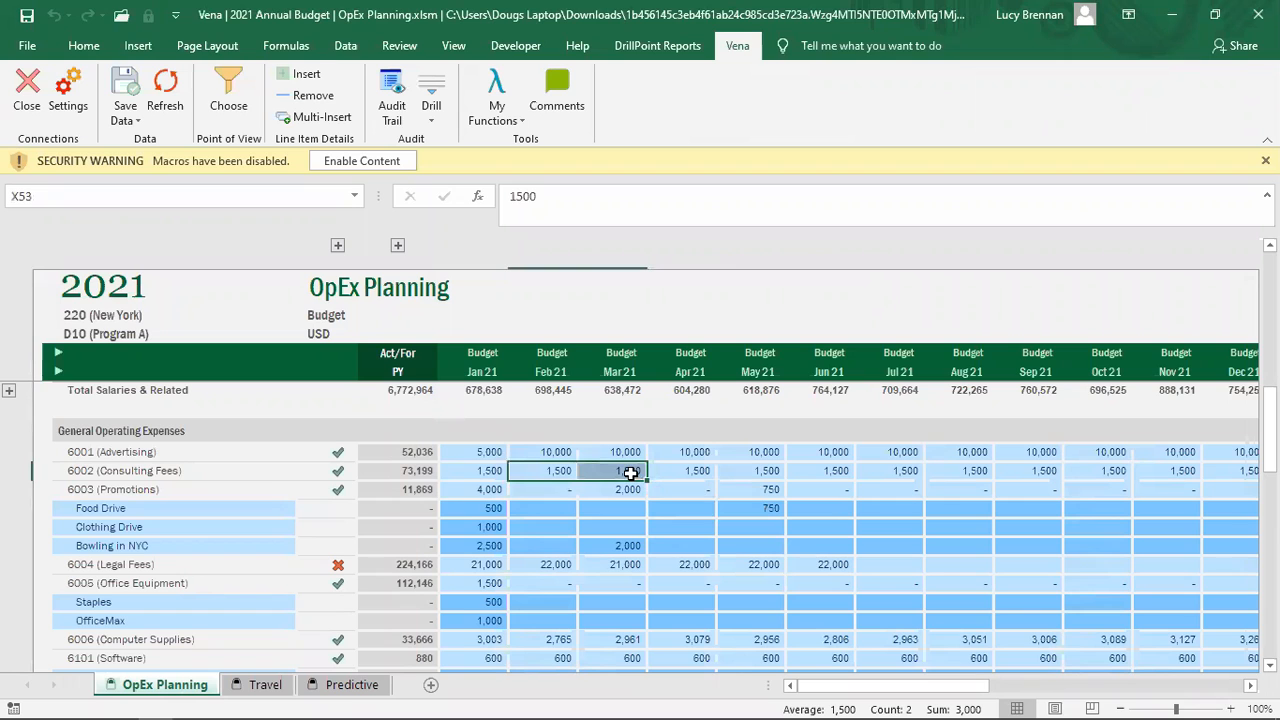
{"action": "left_click", "coordinate": [400, 162]}
{"action": "left_click", "coordinate": [625, 521]}
{"action": "left_click_drag", "start_coordinate": [550, 445], "coordinate": [620, 457]}
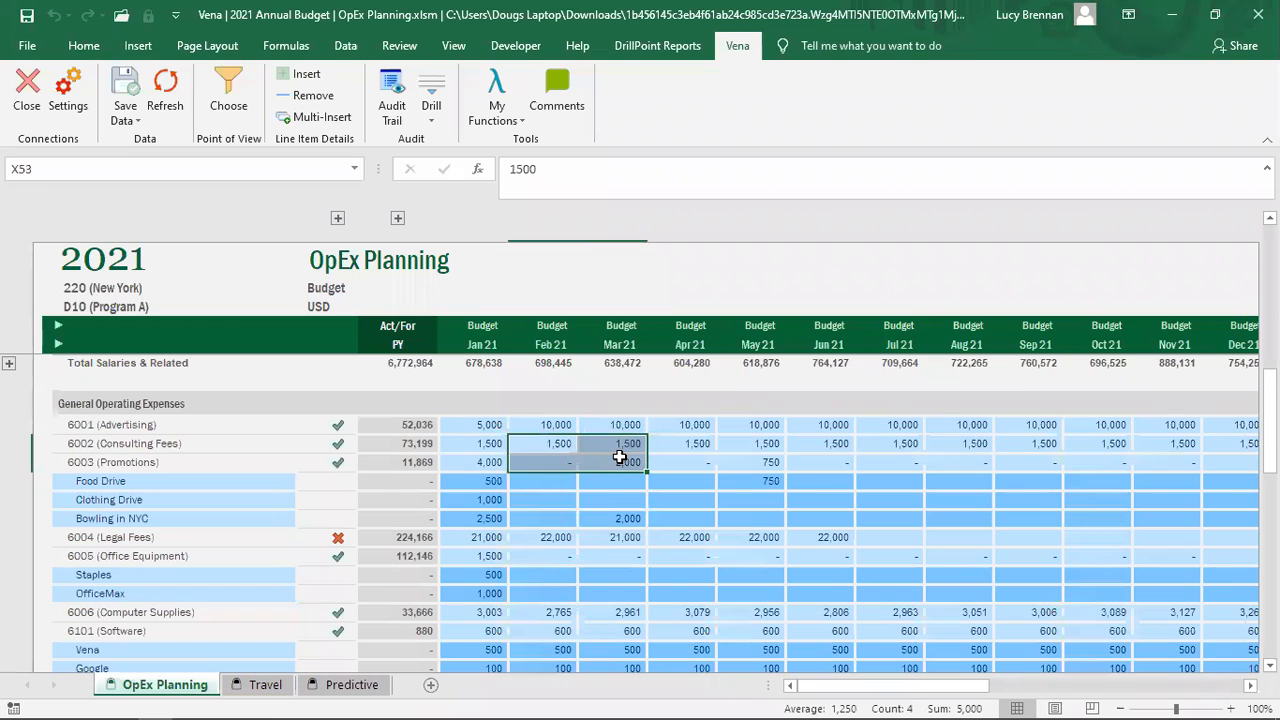
{"action": "key", "text": "Delete"}
{"action": "left_click", "coordinate": [649, 419]}
Step: Clear the Mar–May 21 Food Drive, Clothing Drive and Bowling in NYC amounts, removing the 750 and 2,000 entries
{"action": "left_click", "coordinate": [657, 463]}
{"action": "left_click", "coordinate": [718, 481]}
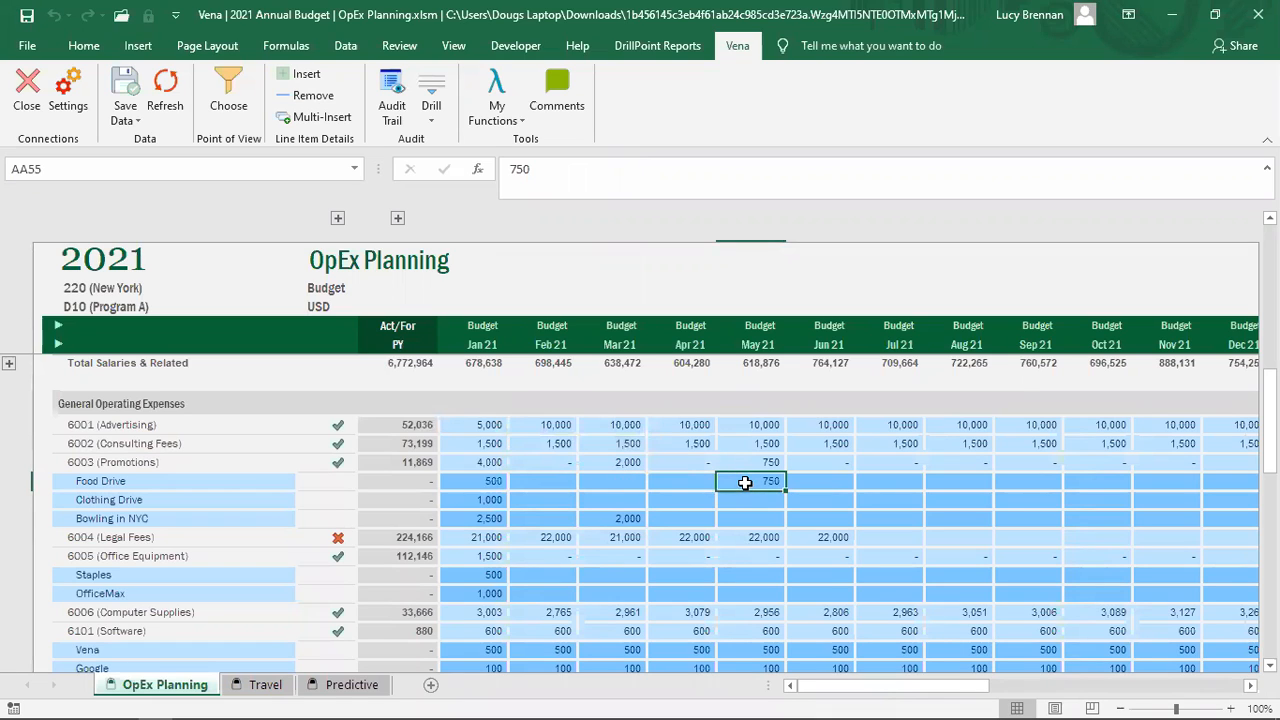
{"action": "left_click_drag", "start_coordinate": [608, 484], "coordinate": [767, 511]}
{"action": "key", "text": "Delete"}
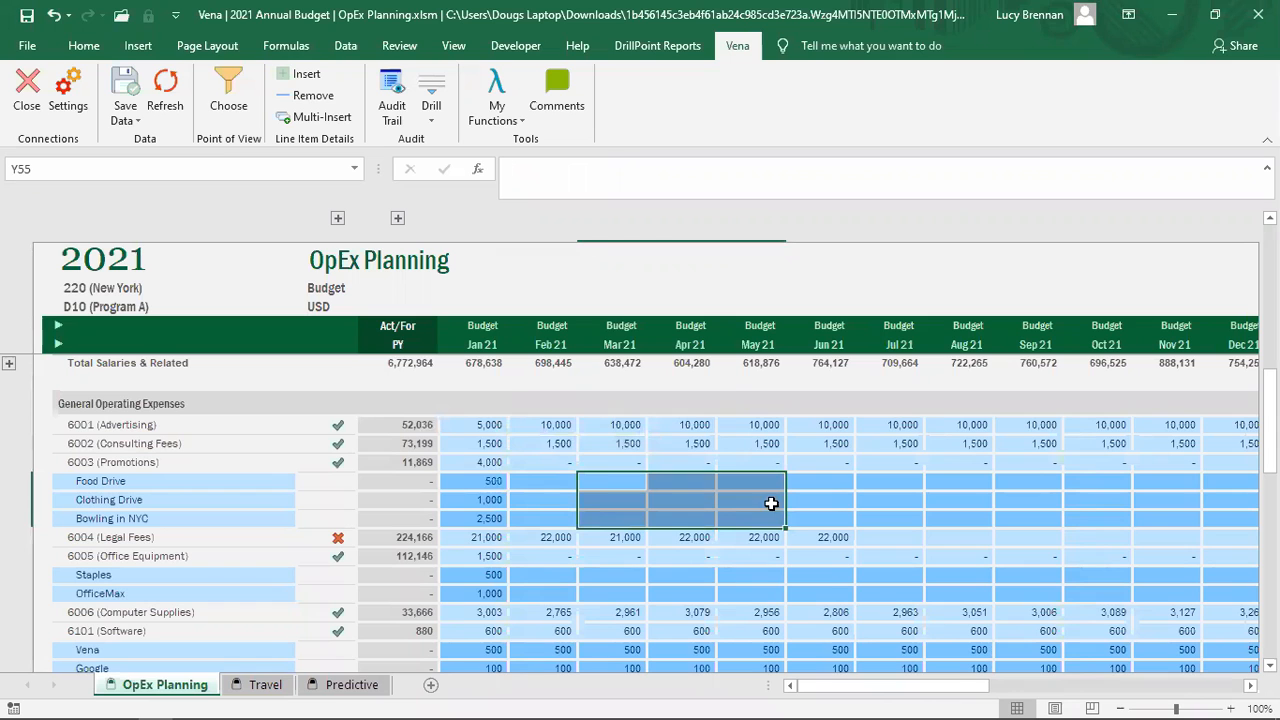
Step: Reload the saved plan data from Vena, discarding edits, and check the restored promotion amounts
{"action": "left_click", "coordinate": [165, 95]}
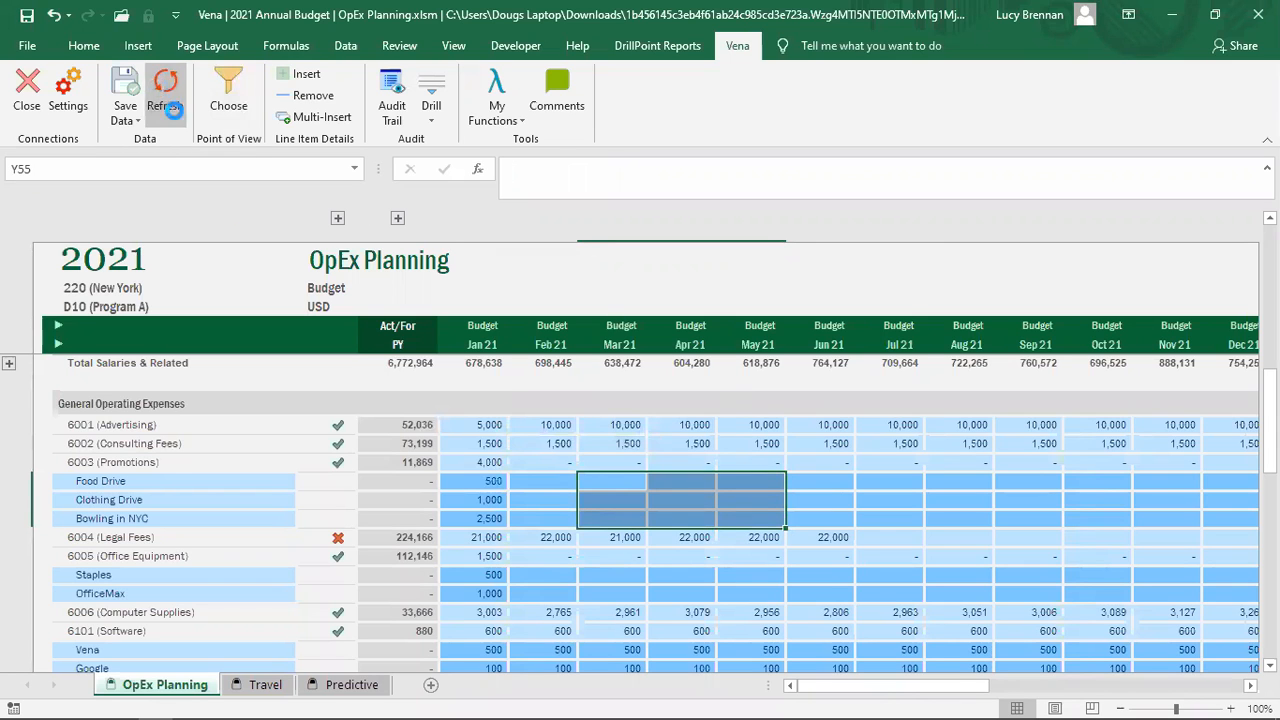
{"action": "left_click", "coordinate": [604, 428]}
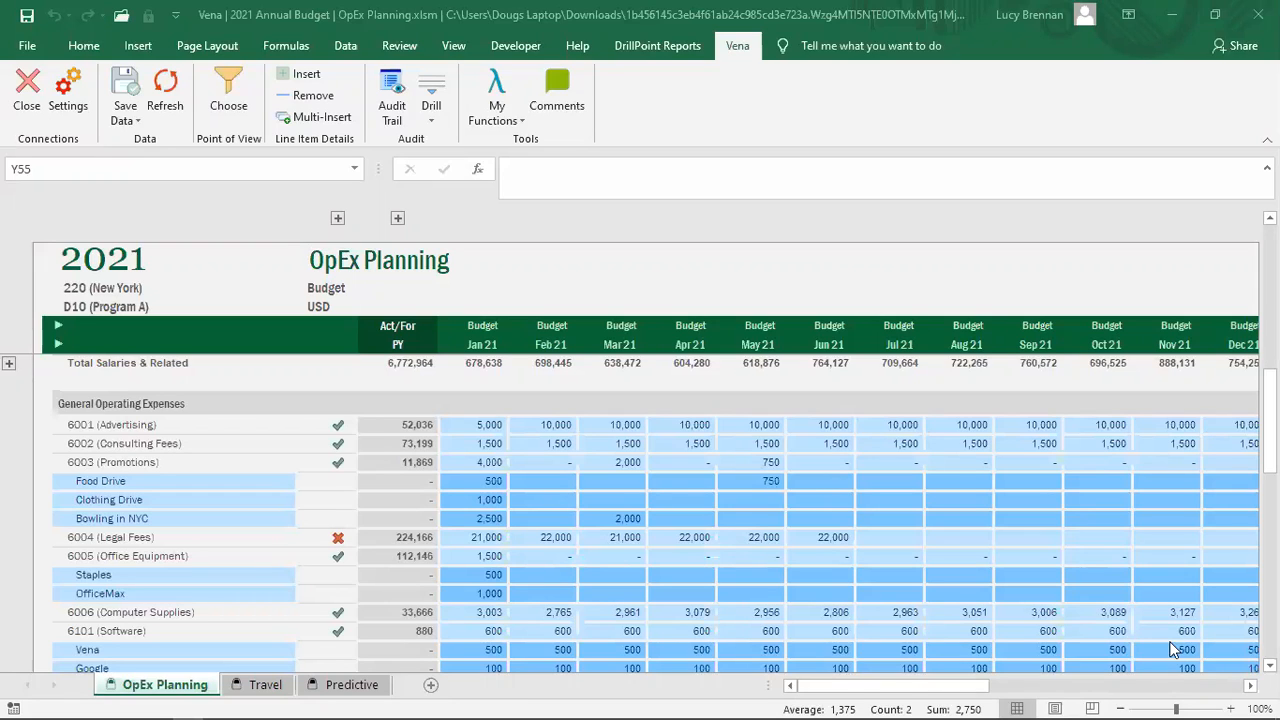
{"action": "left_click_drag", "start_coordinate": [611, 481], "coordinate": [718, 537]}
{"action": "left_click", "coordinate": [628, 518]}
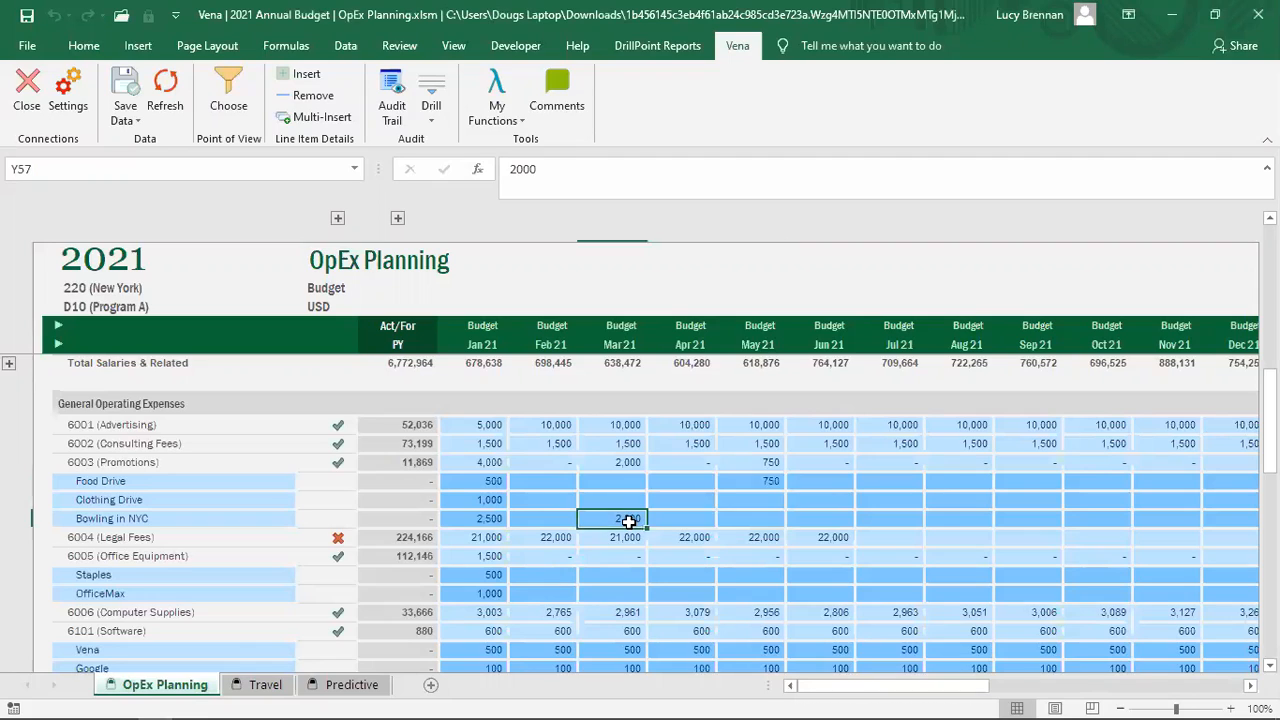
Step: Set 6001 Advertising to 5,000 in Feb 21 and fill it through Dec 21
{"action": "left_click", "coordinate": [542, 425]}
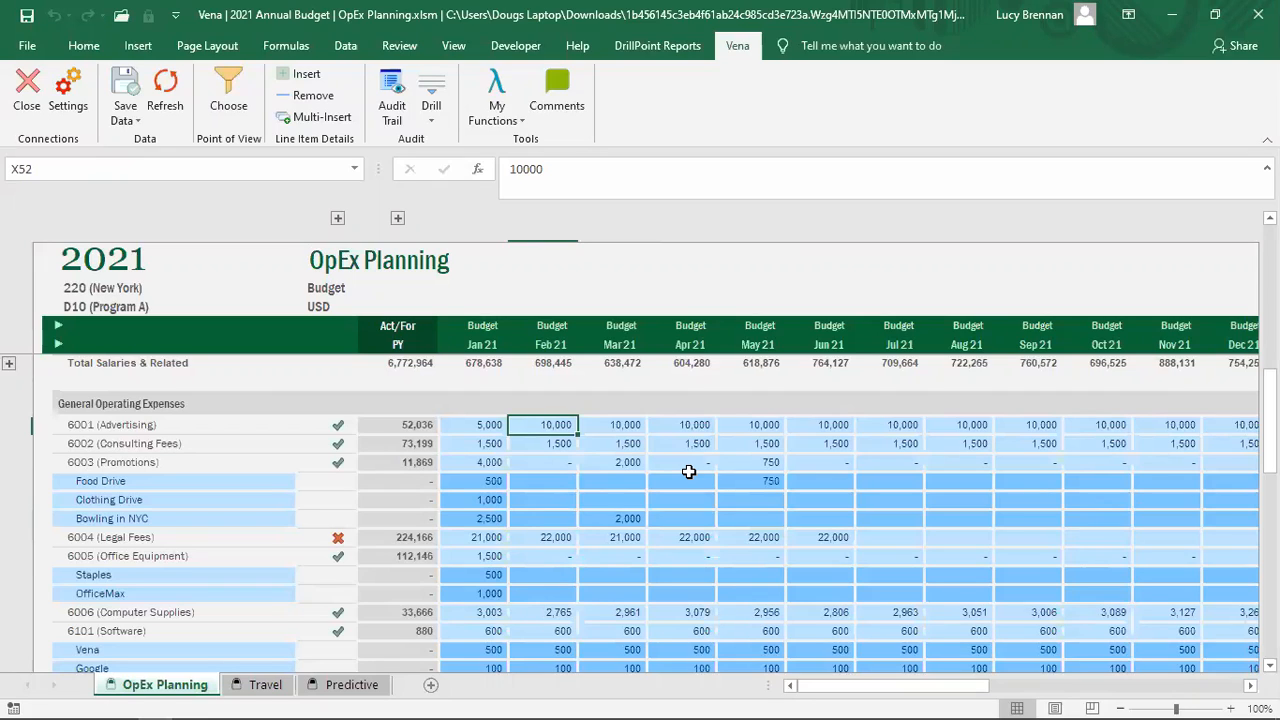
{"action": "type", "text": "5000"}
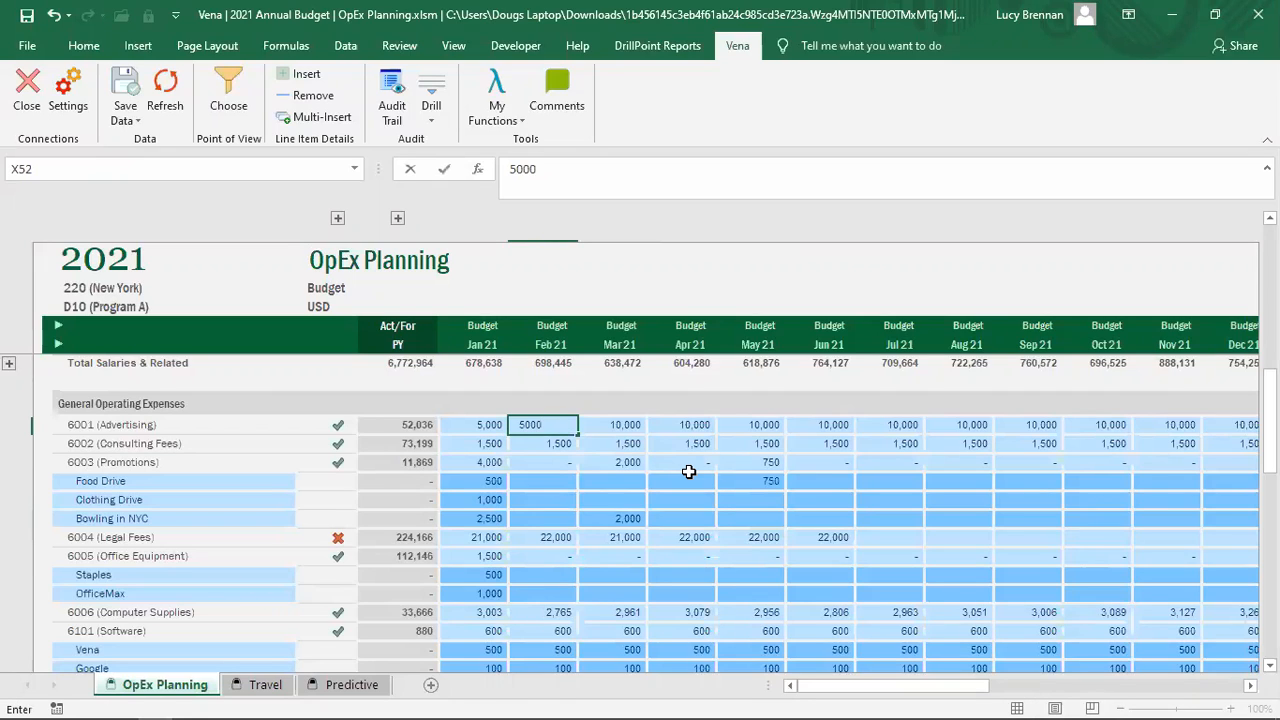
{"action": "key", "text": "Tab"}
{"action": "left_click", "coordinate": [530, 416]}
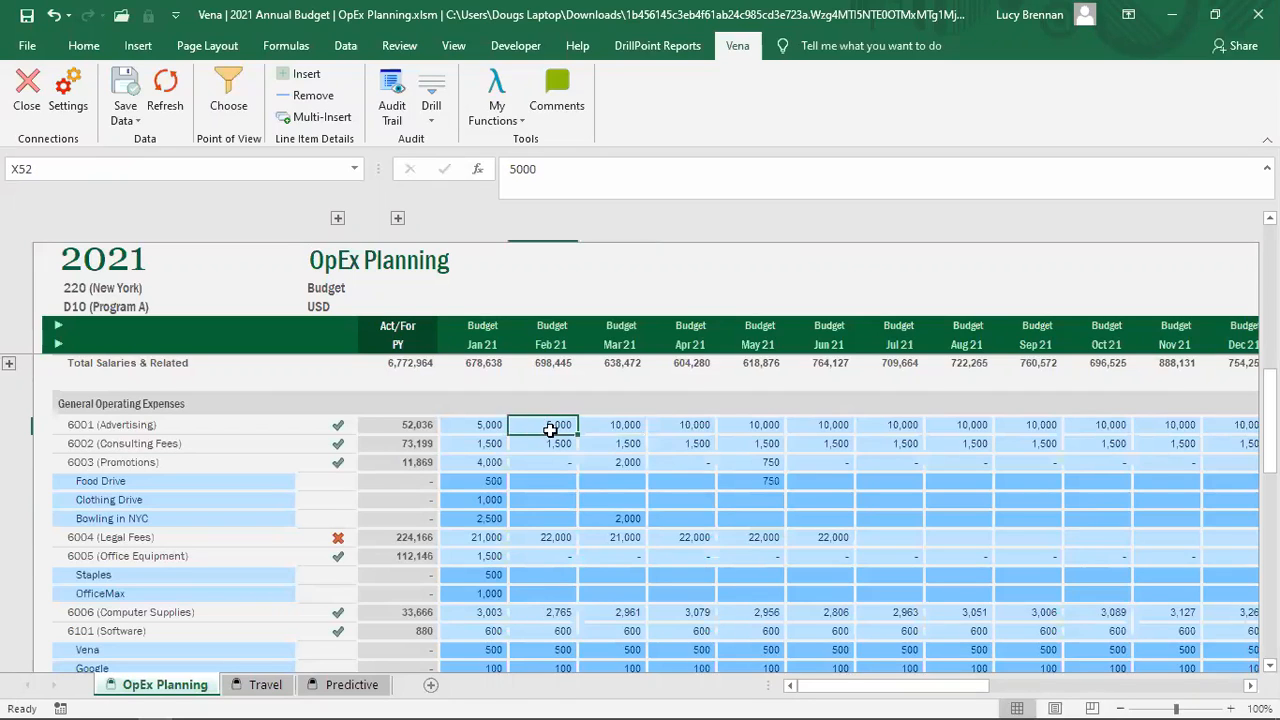
{"action": "left_click_drag", "start_coordinate": [580, 435], "coordinate": [1238, 421]}
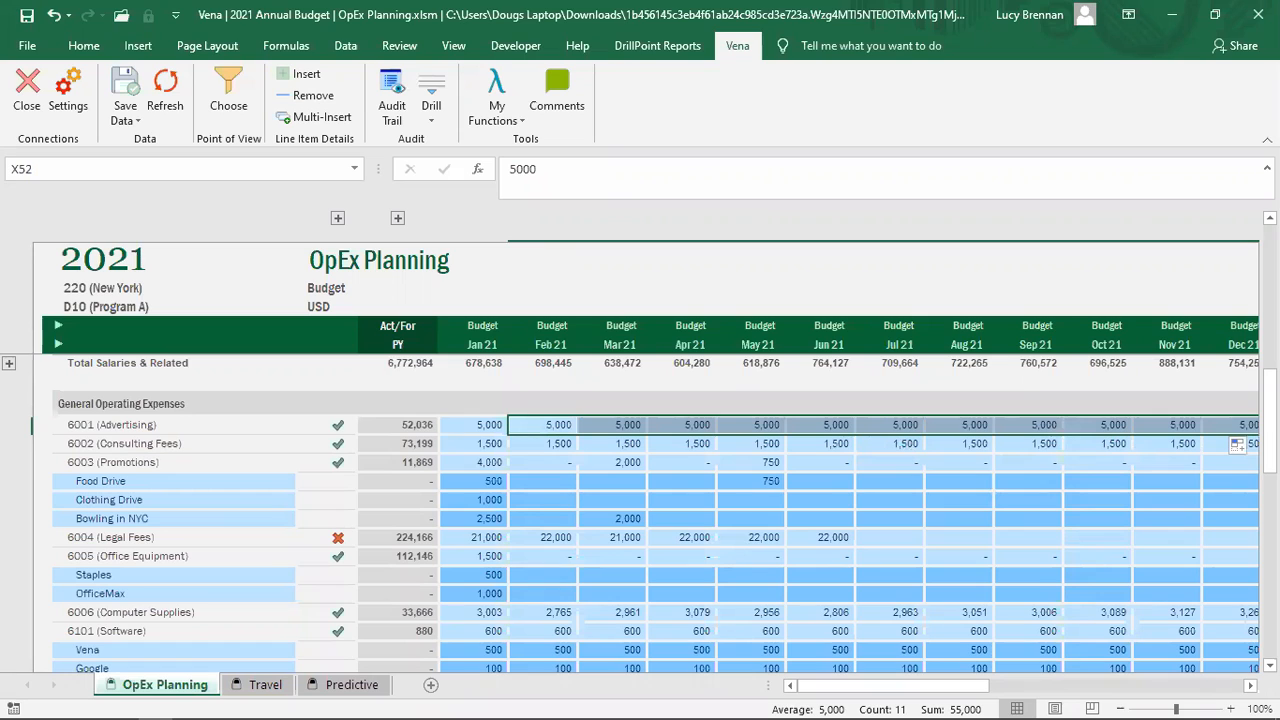
{"action": "key", "text": "alt+Tab"}
Step: Insert a new 6003 Promotions line item named 'Gala' directly below Bowling in NYC
{"action": "left_click", "coordinate": [147, 518]}
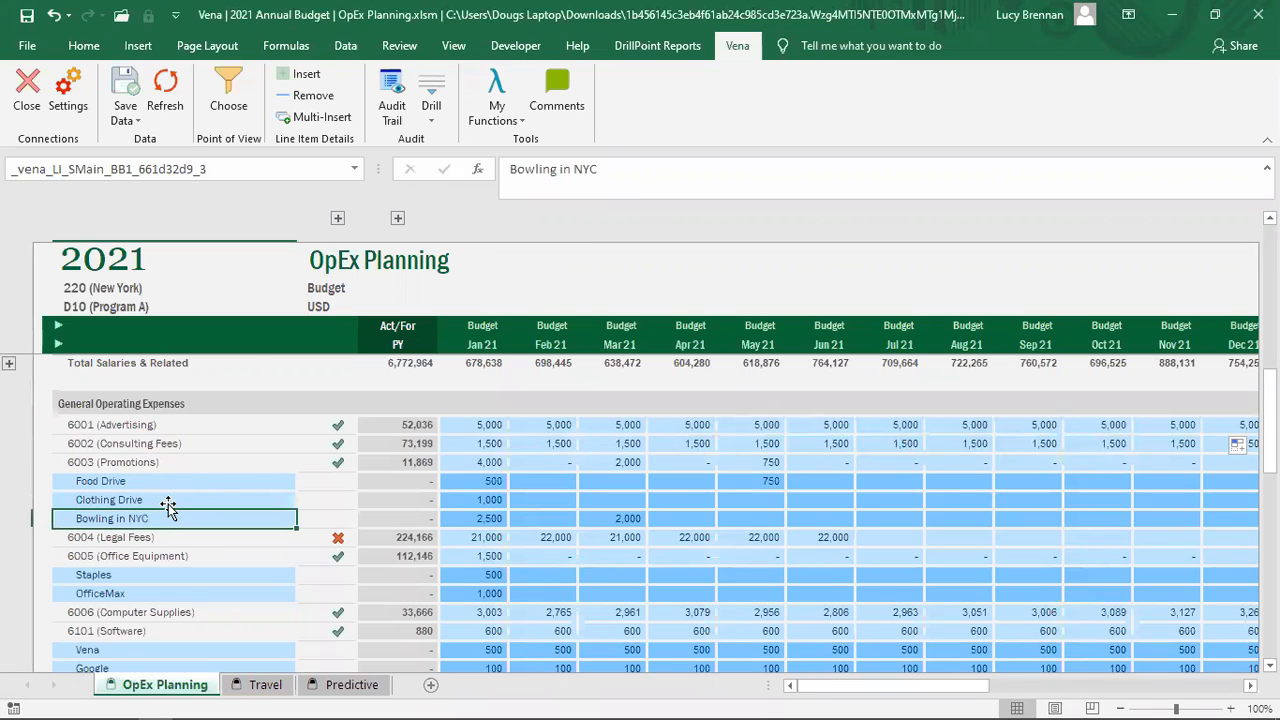
{"action": "left_click", "coordinate": [310, 73]}
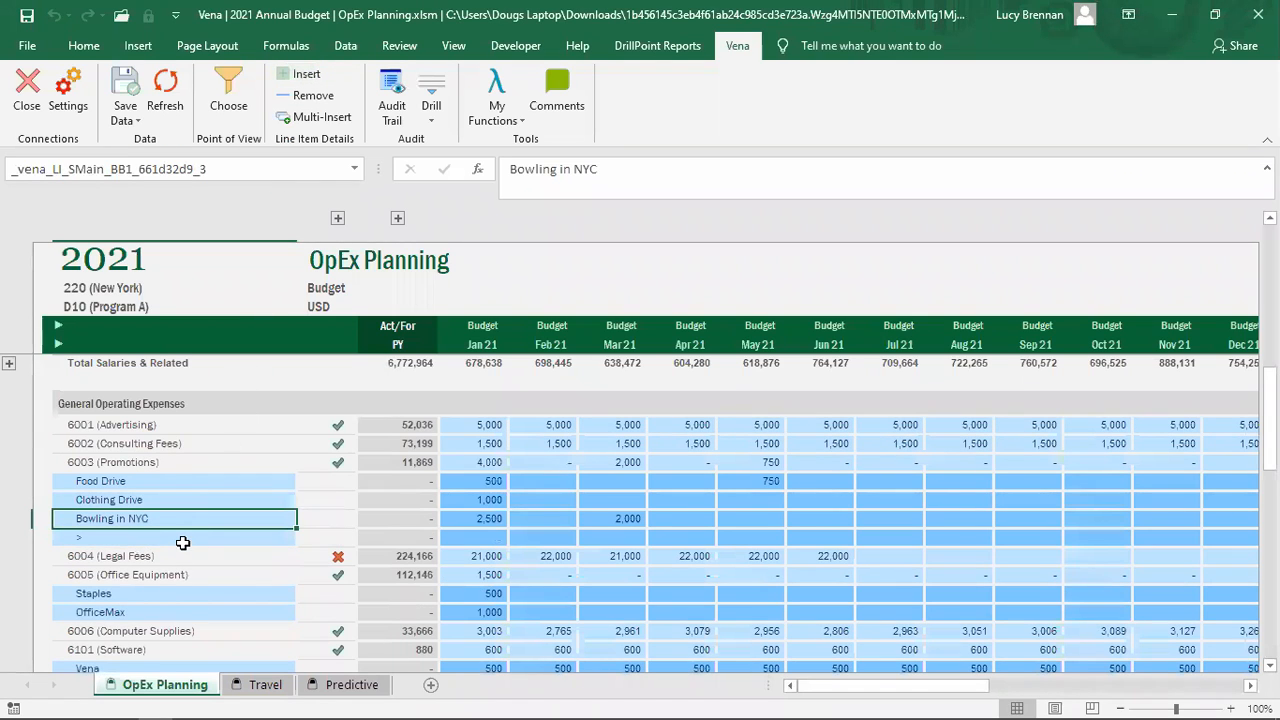
{"action": "left_click", "coordinate": [183, 539]}
{"action": "type", "text": "Gla"}
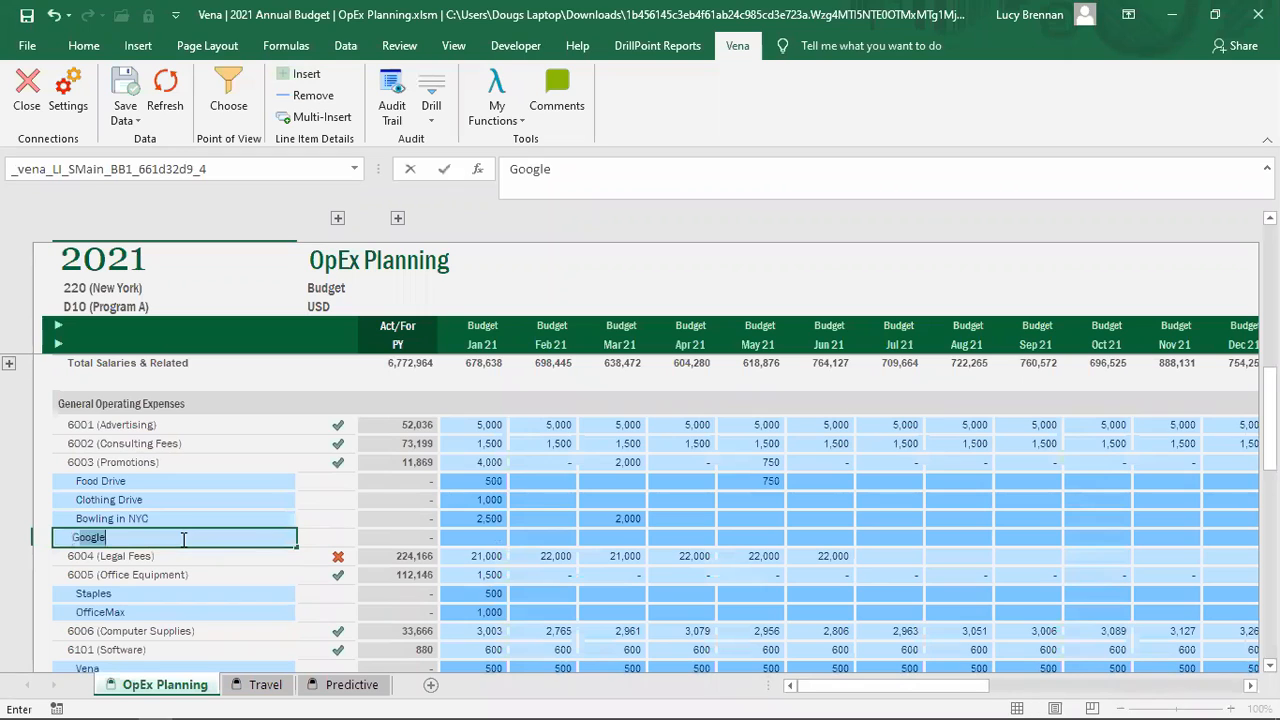
{"action": "key", "text": "BackSpace"}
{"action": "key", "text": "BackSpace"}
{"action": "type", "text": "ala"}
{"action": "key", "text": "Tab"}
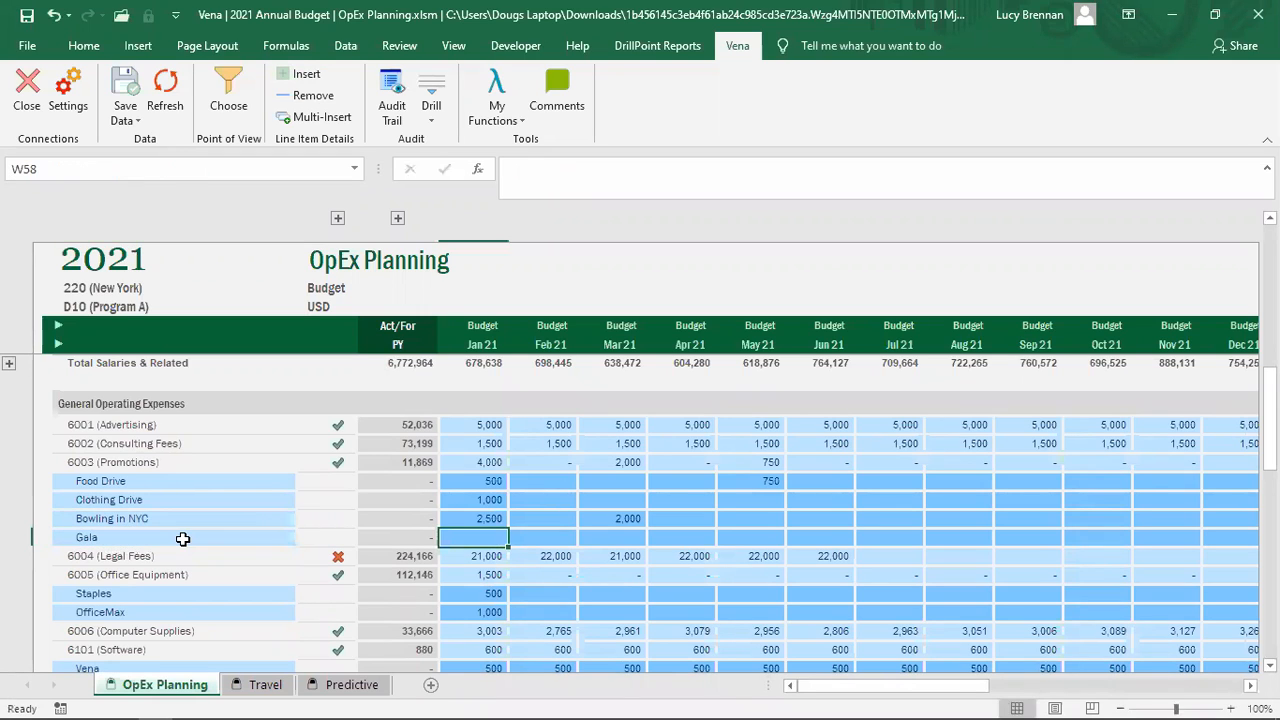
Step: Enter Gala amounts of 5,000 in Mar 21 and 250,000 in May 21
{"action": "left_click", "coordinate": [615, 541]}
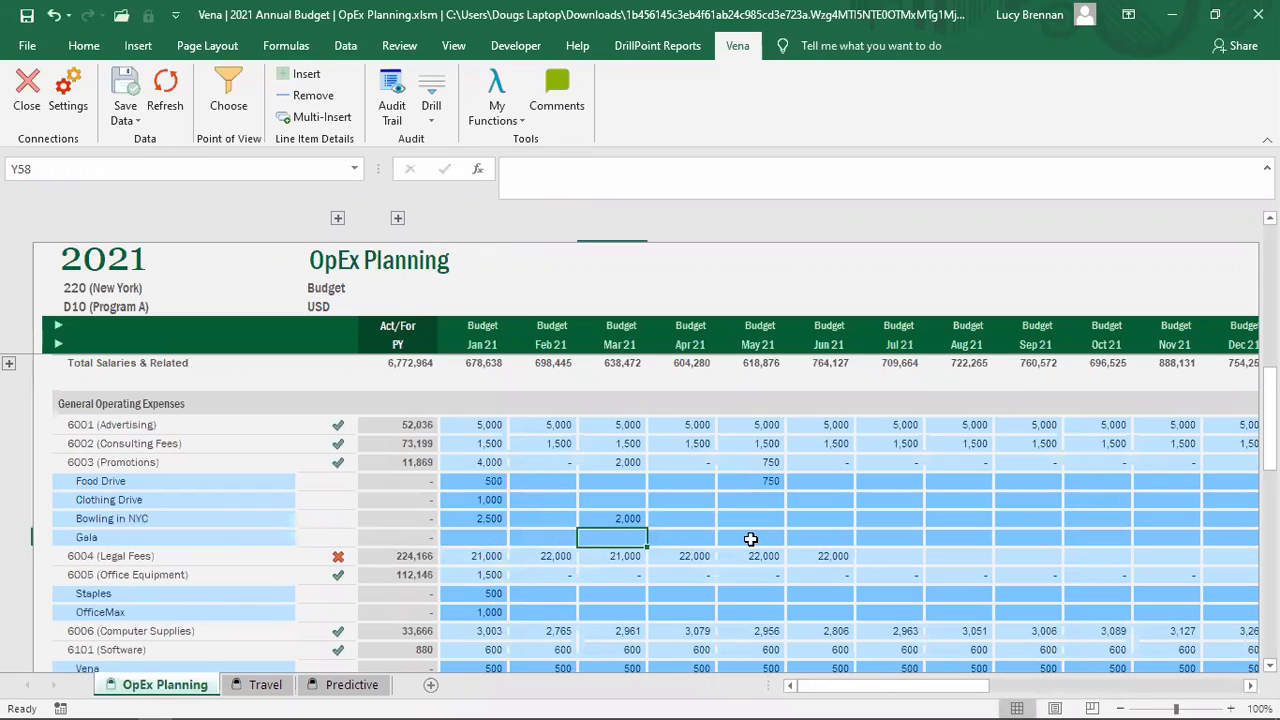
{"action": "type", "text": "5000"}
{"action": "key", "text": "Tab"}
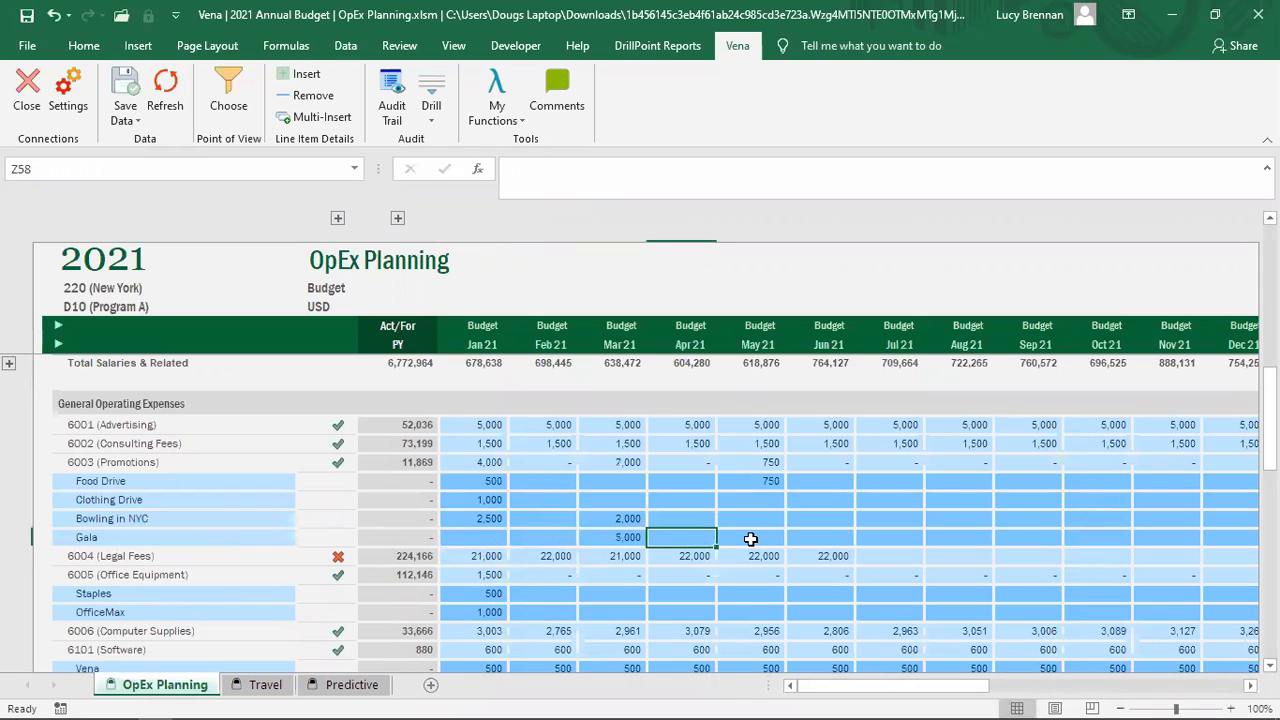
{"action": "left_click", "coordinate": [750, 539]}
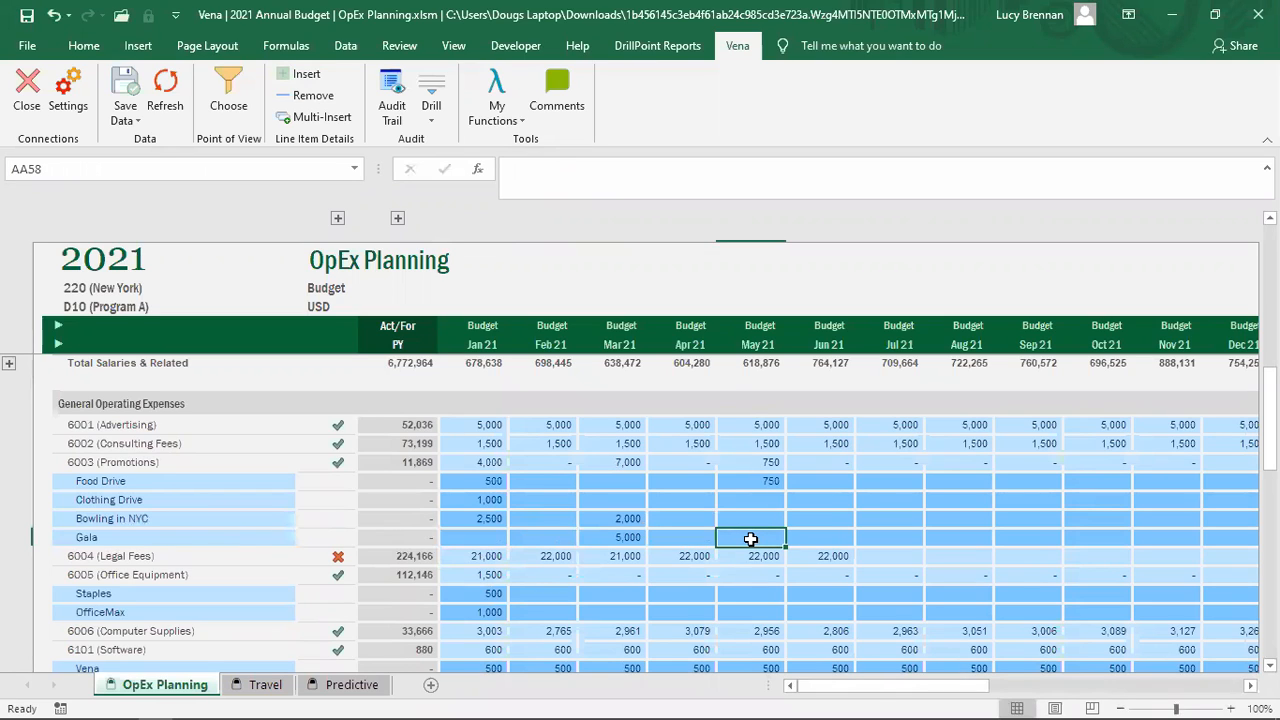
{"action": "type", "text": "250000"}
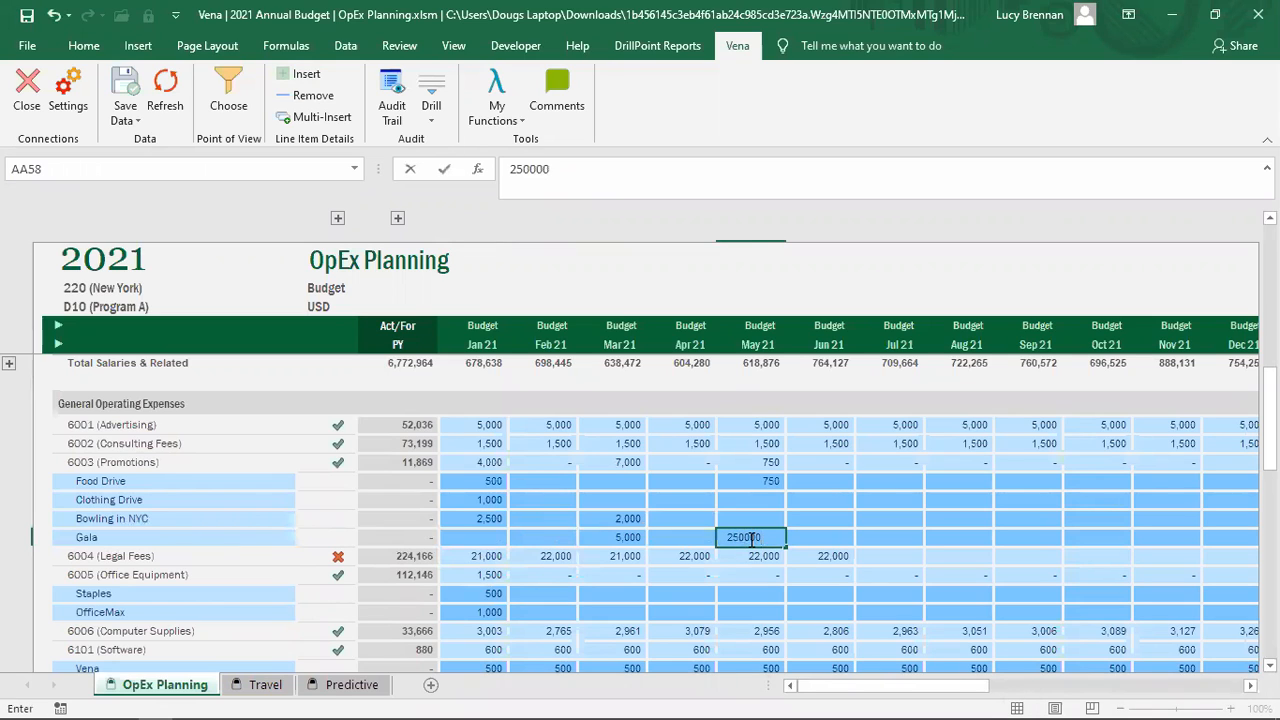
{"action": "key", "text": "Tab"}
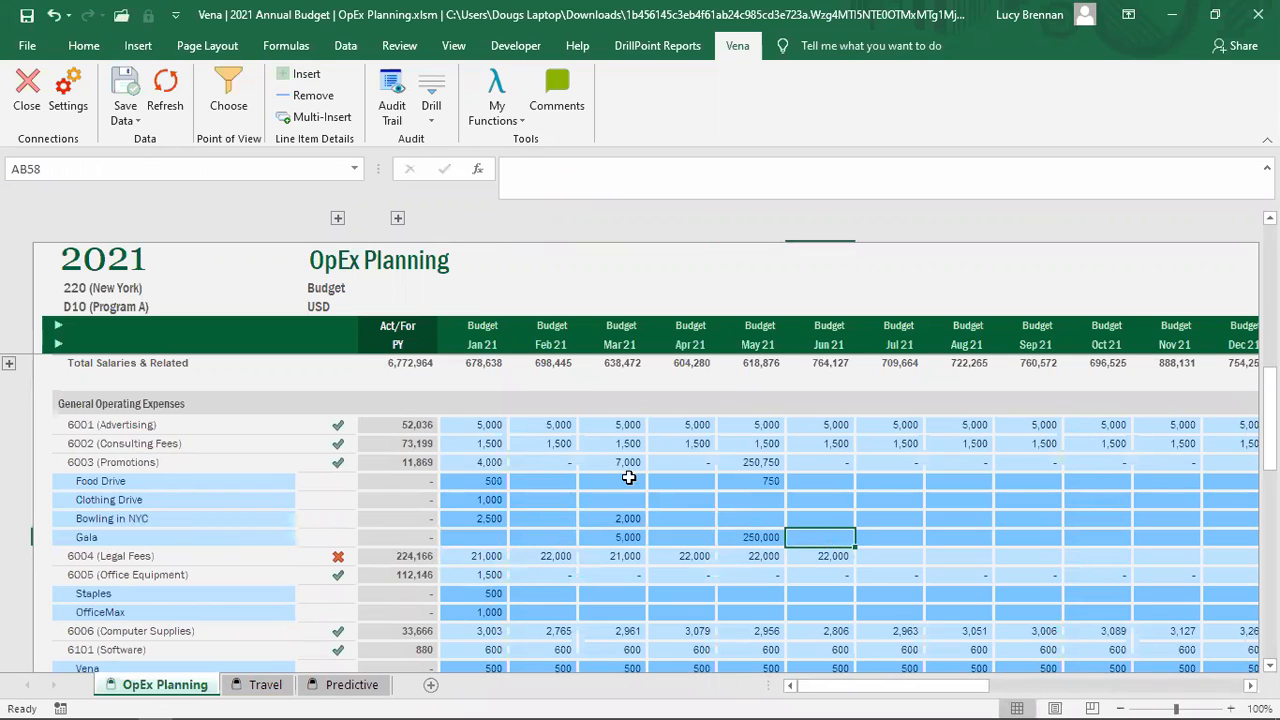
Step: Verify the 6003 Promotions subtotals rose to 7,000 for March and 250,750 for May
{"action": "left_click", "coordinate": [612, 539]}
{"action": "left_click", "coordinate": [749, 535]}
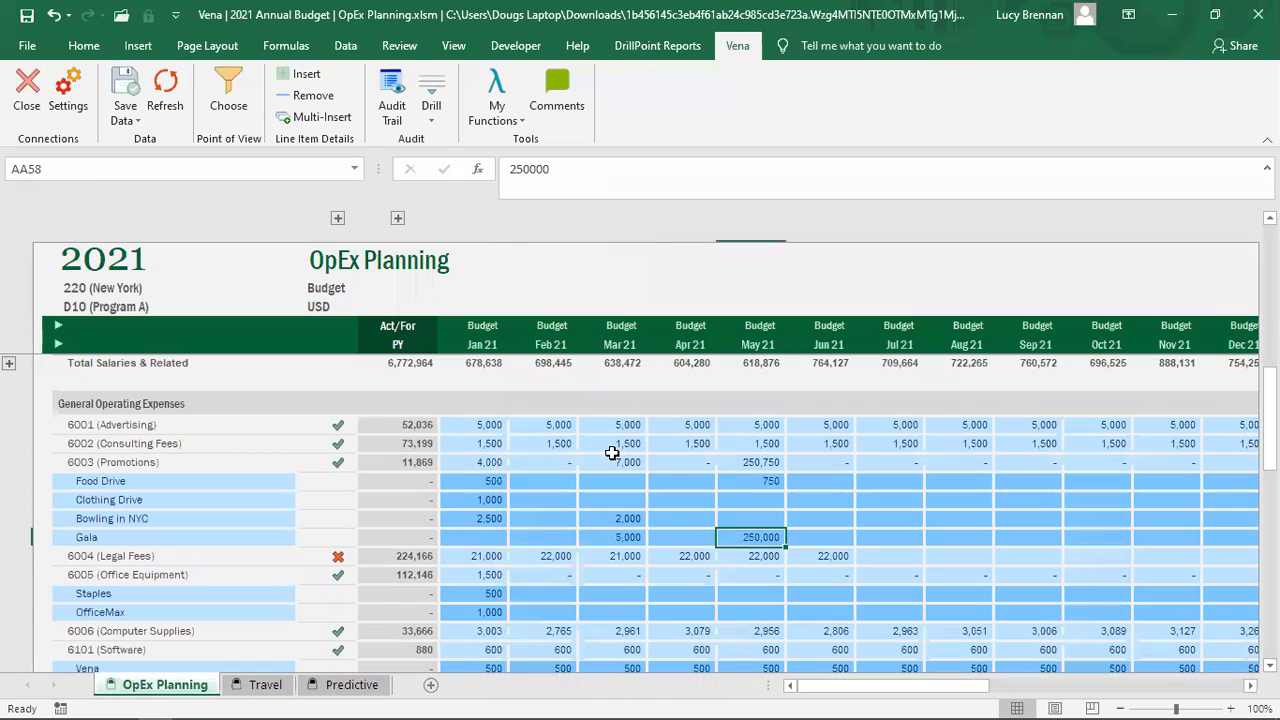
{"action": "left_click_drag", "start_coordinate": [92, 462], "coordinate": [762, 465]}
{"action": "left_click", "coordinate": [762, 465]}
{"action": "left_click", "coordinate": [628, 464]}
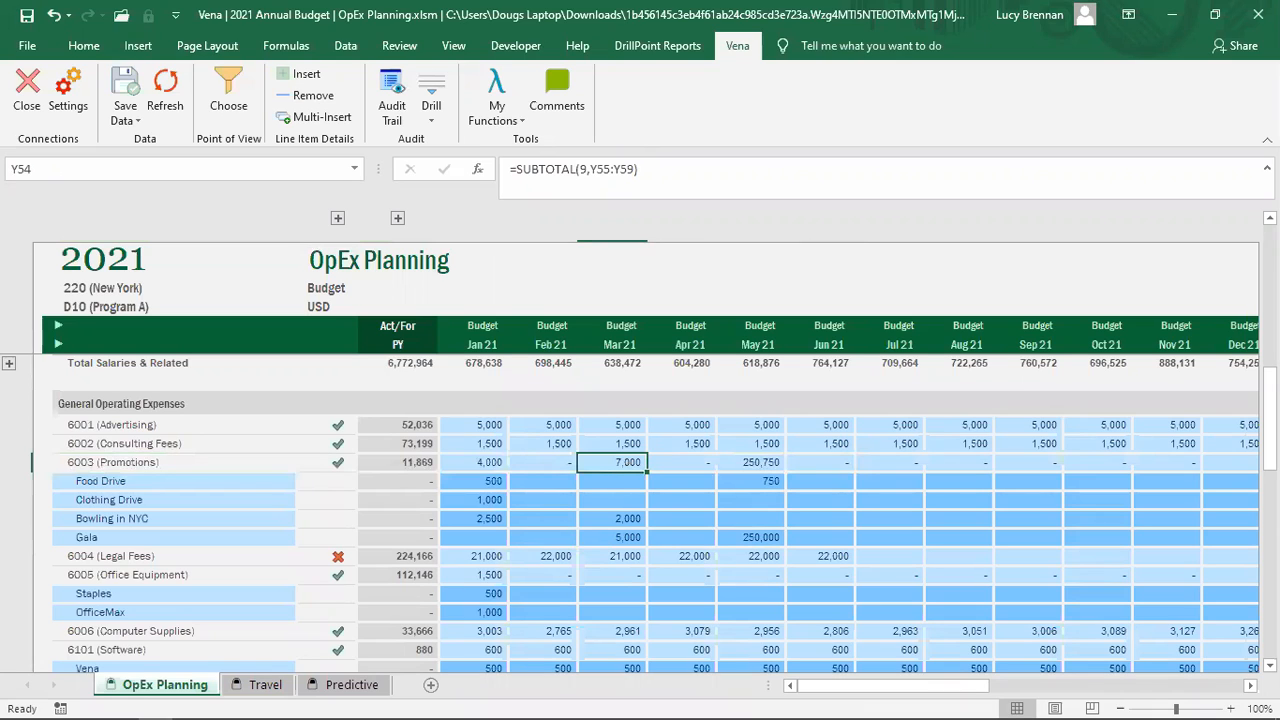
{"action": "left_click", "coordinate": [189, 719]}
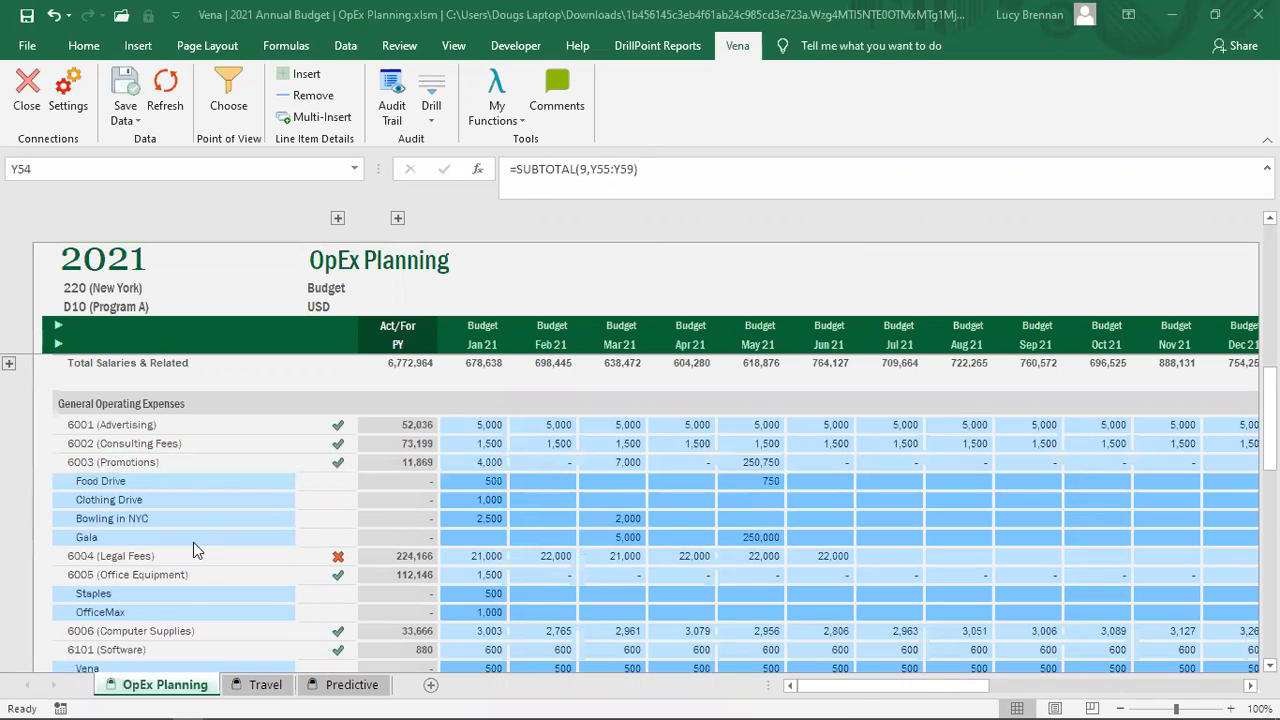
{"action": "left_click", "coordinate": [145, 598]}
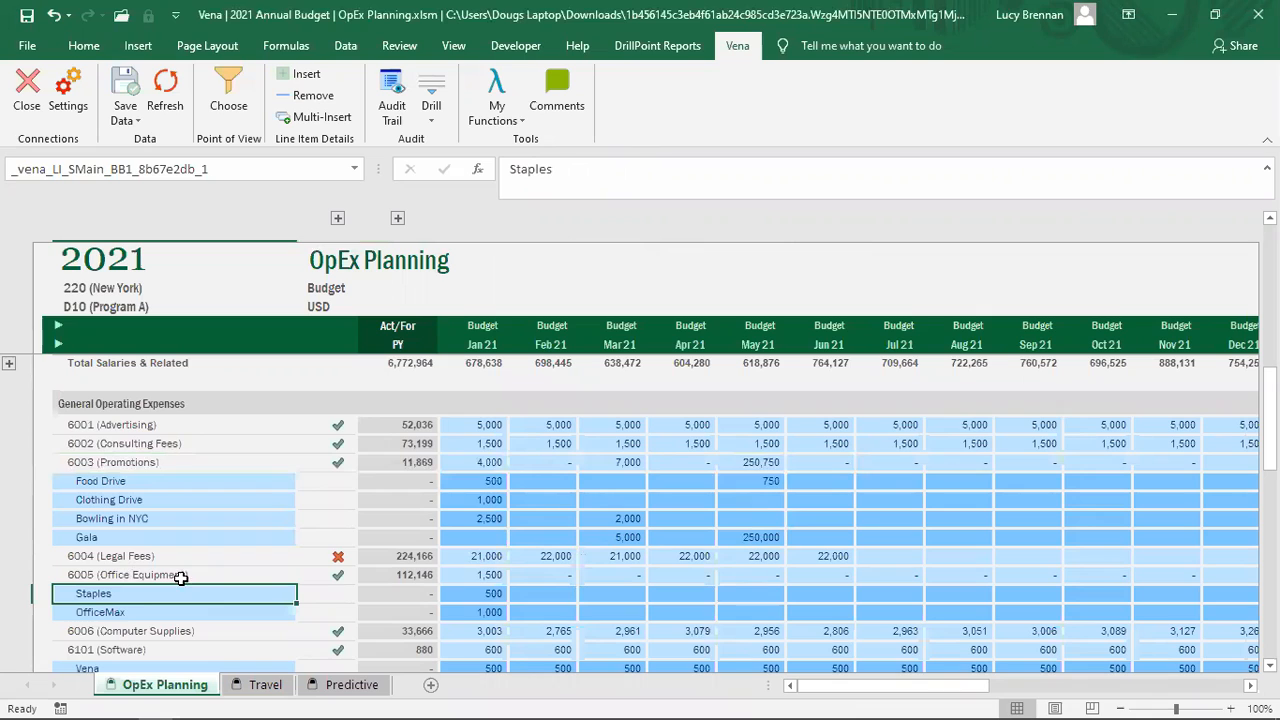
{"action": "left_click", "coordinate": [131, 611]}
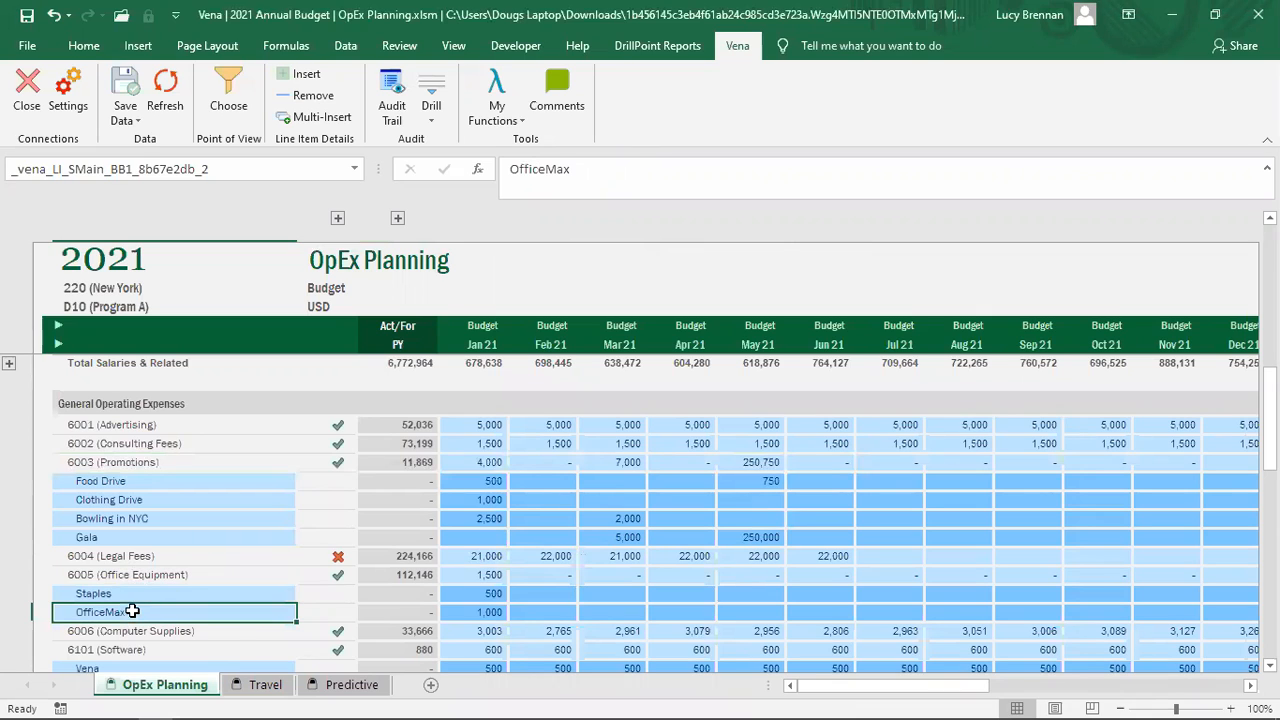
{"action": "left_click", "coordinate": [152, 594]}
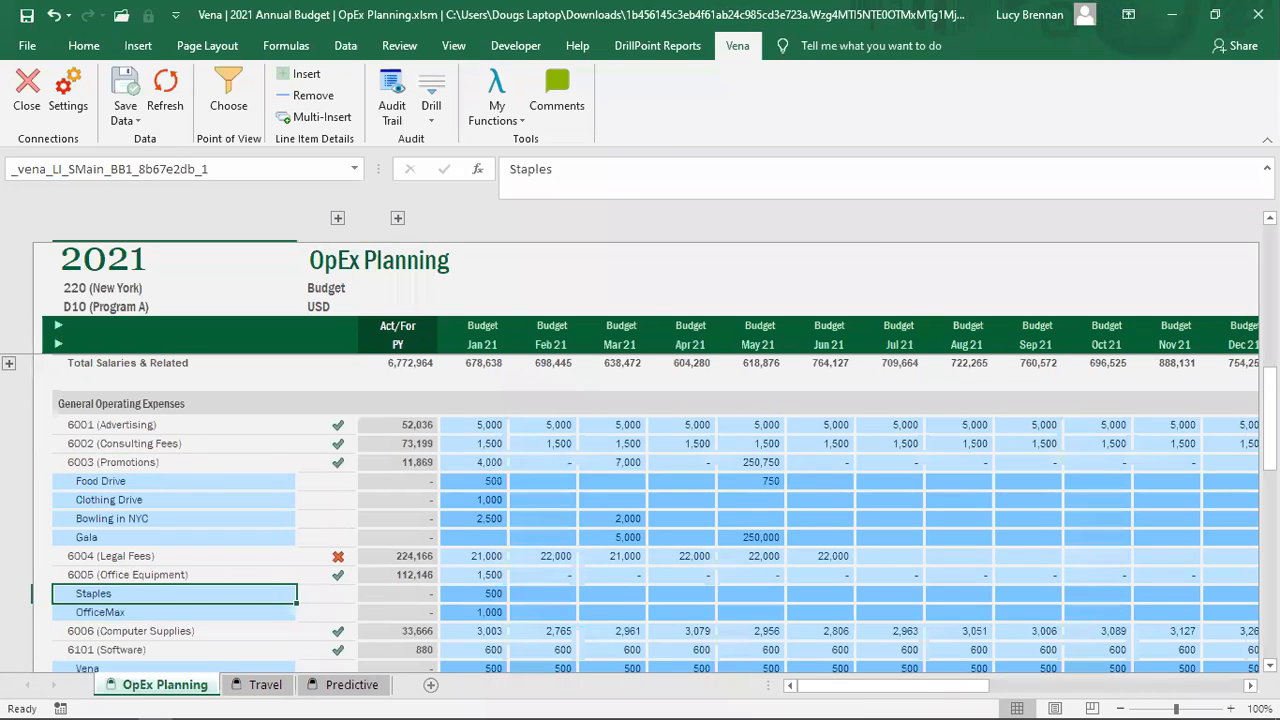
{"action": "left_click", "coordinate": [550, 503]}
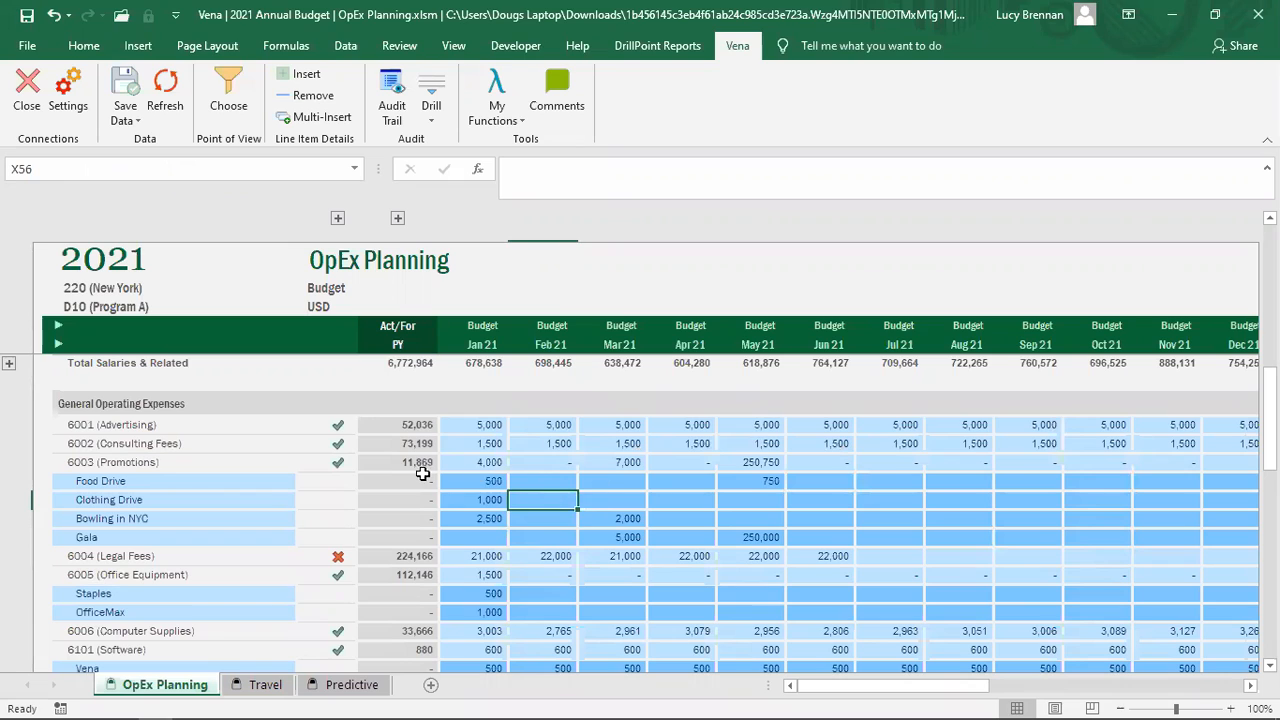
{"action": "left_click", "coordinate": [410, 445]}
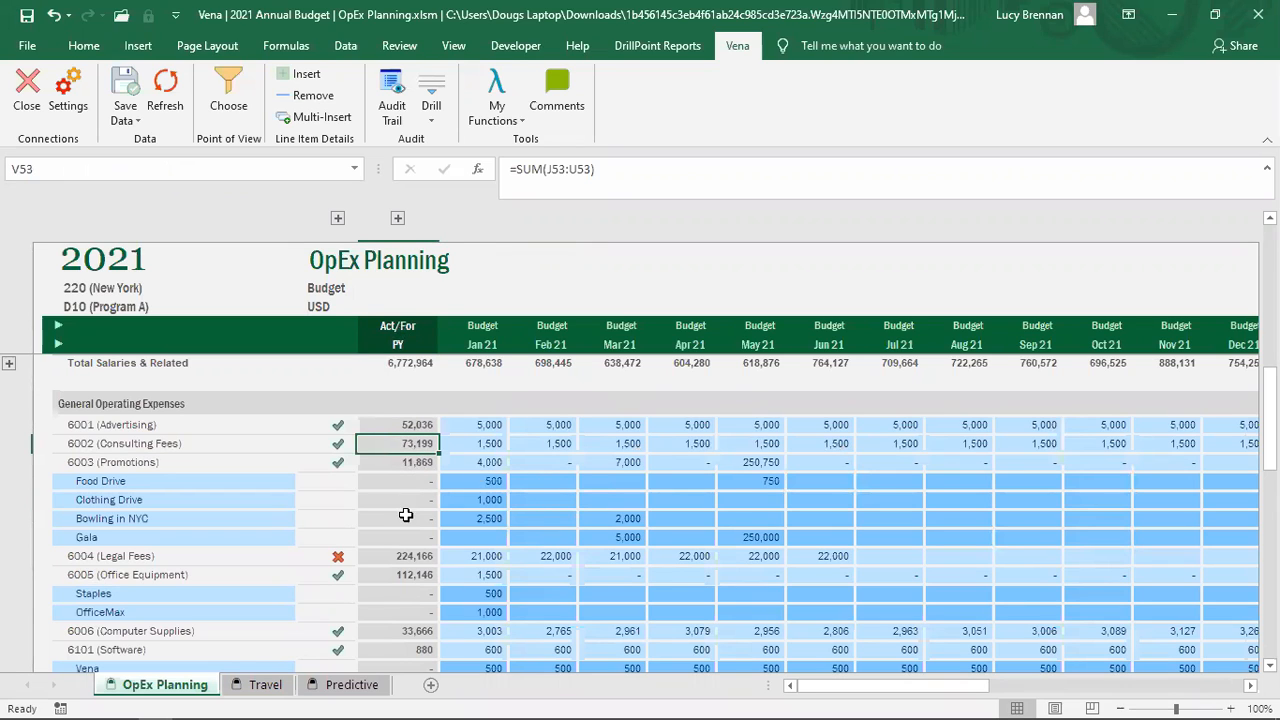
{"action": "key", "text": "Delete"}
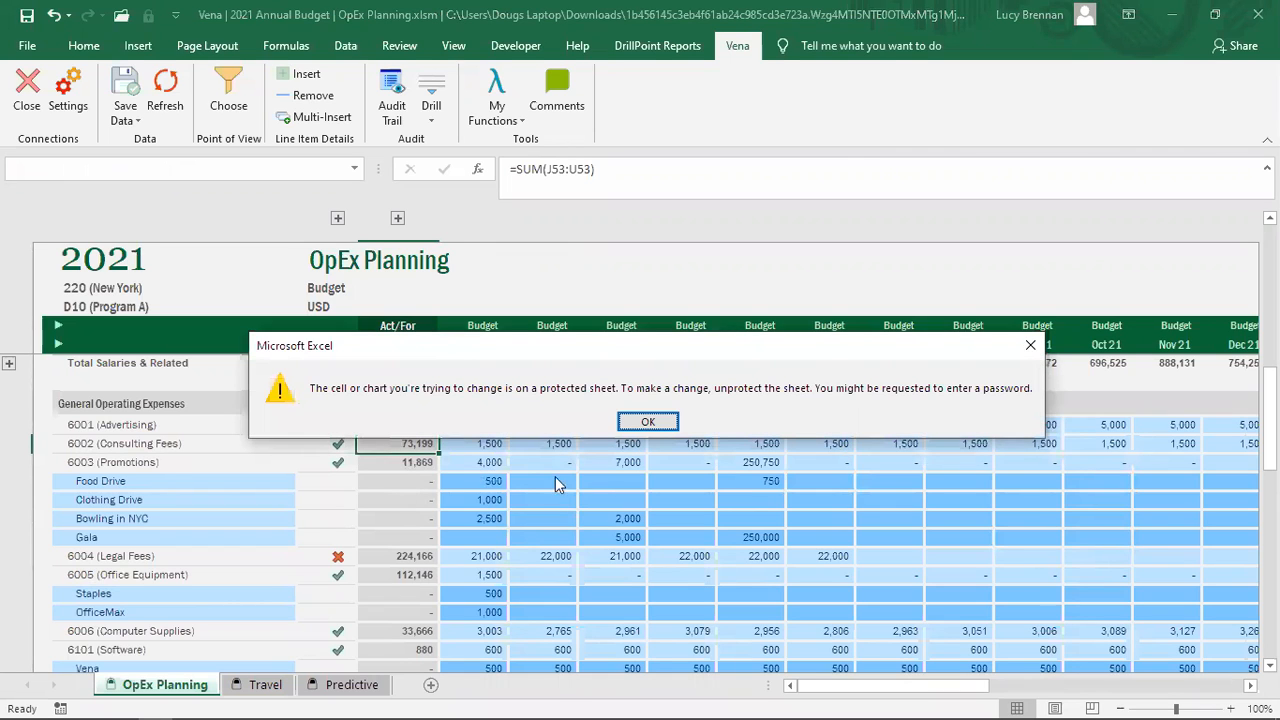
{"action": "left_click", "coordinate": [629, 423]}
{"action": "left_click", "coordinate": [712, 478]}
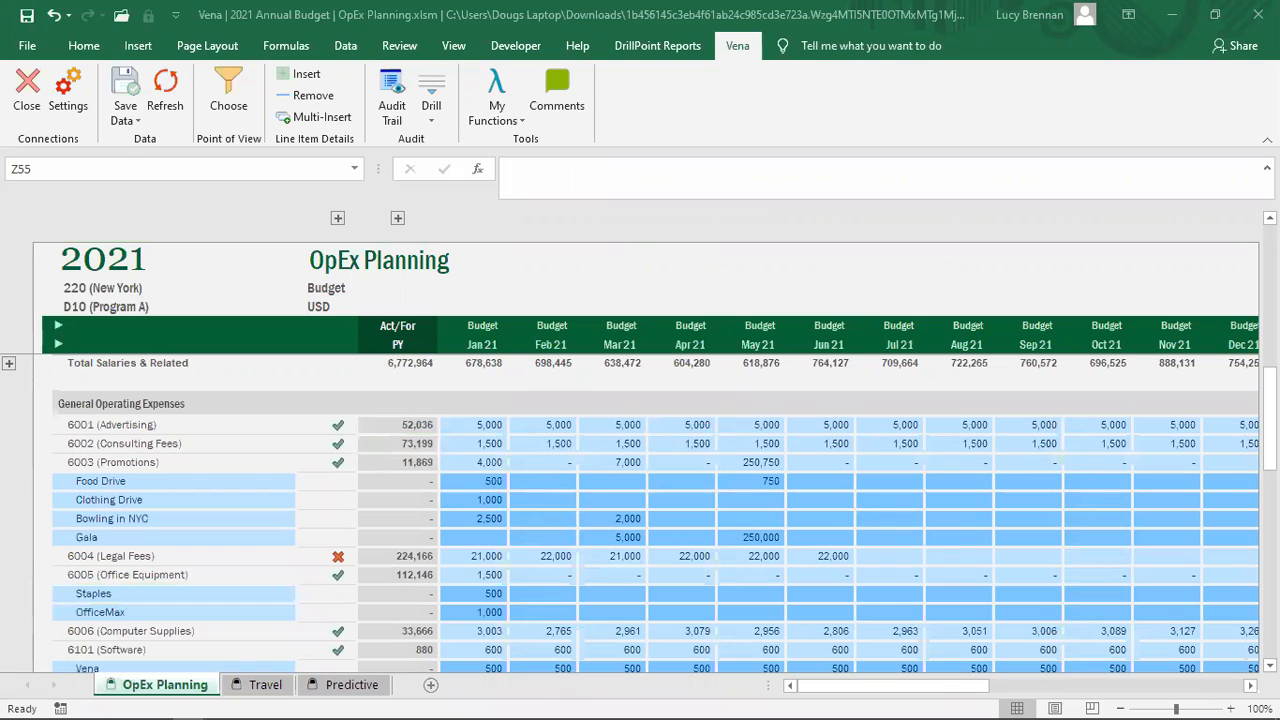
Step: Enter the comment 'Annual gala' in the Gala line's Comment cell
{"action": "left_click", "coordinate": [681, 481]}
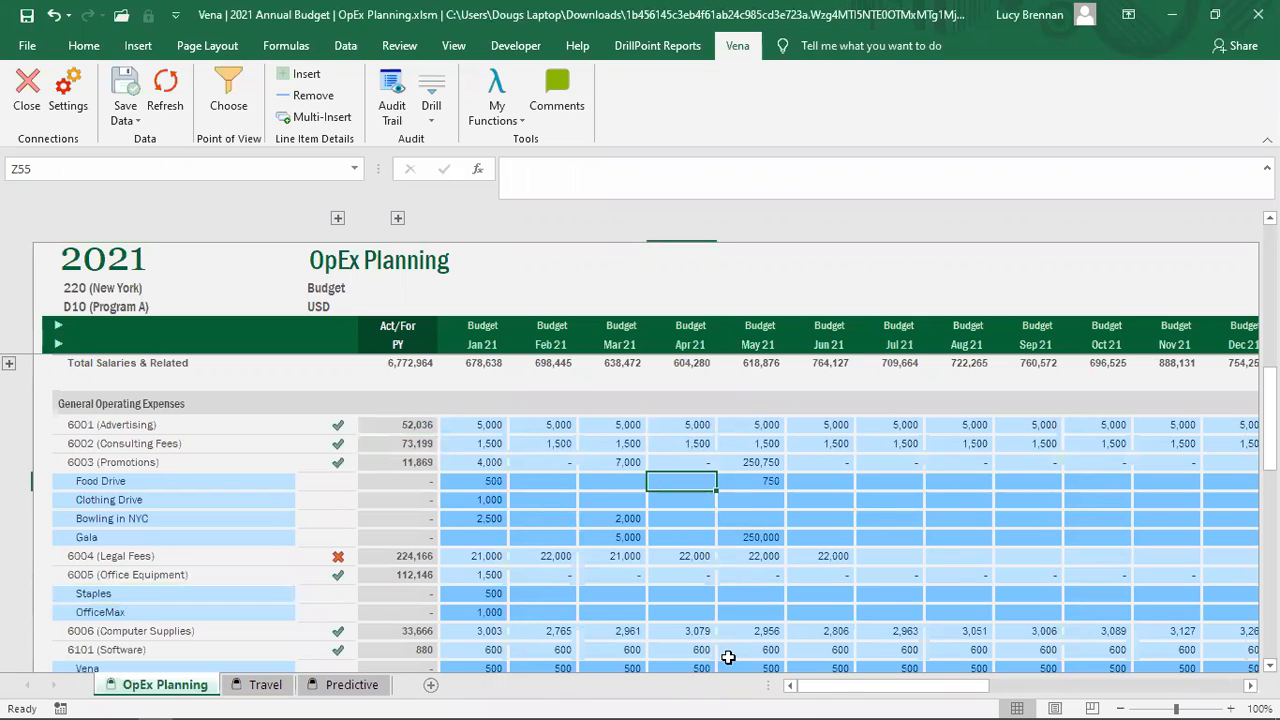
{"action": "left_click_drag", "start_coordinate": [853, 692], "coordinate": [1026, 688]}
{"action": "left_click", "coordinate": [1094, 518]}
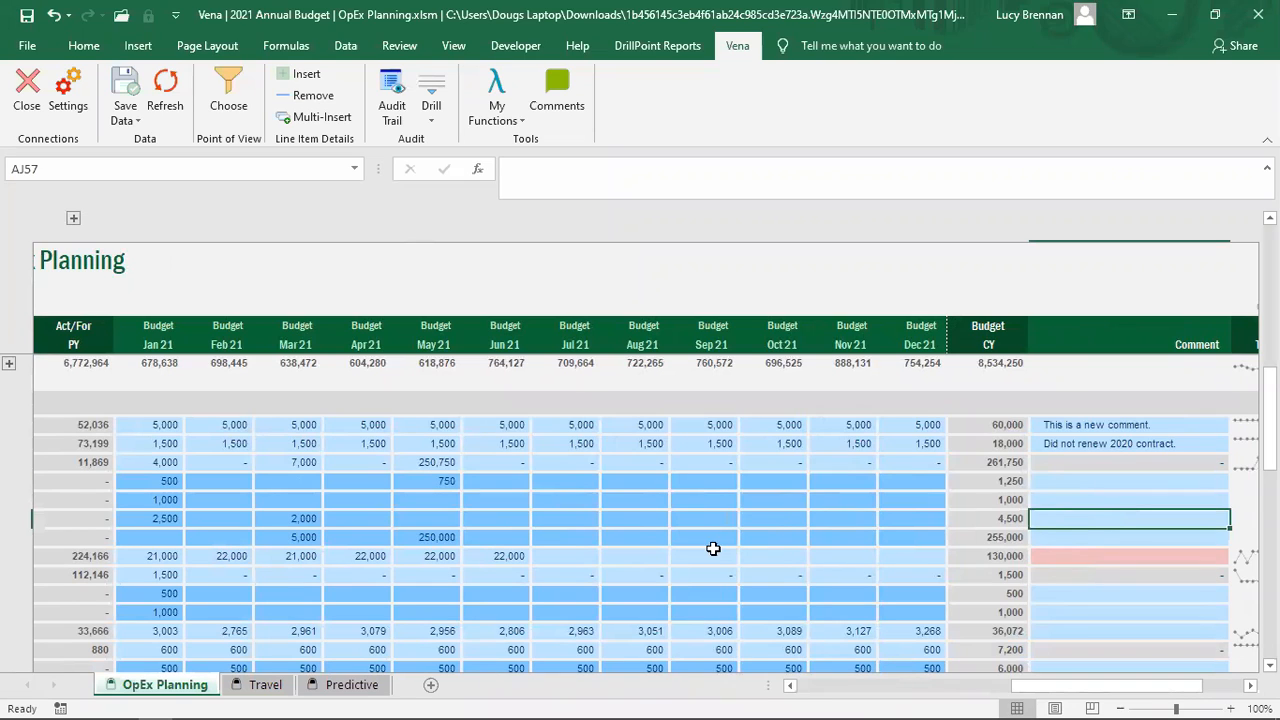
{"action": "left_click", "coordinate": [1076, 536]}
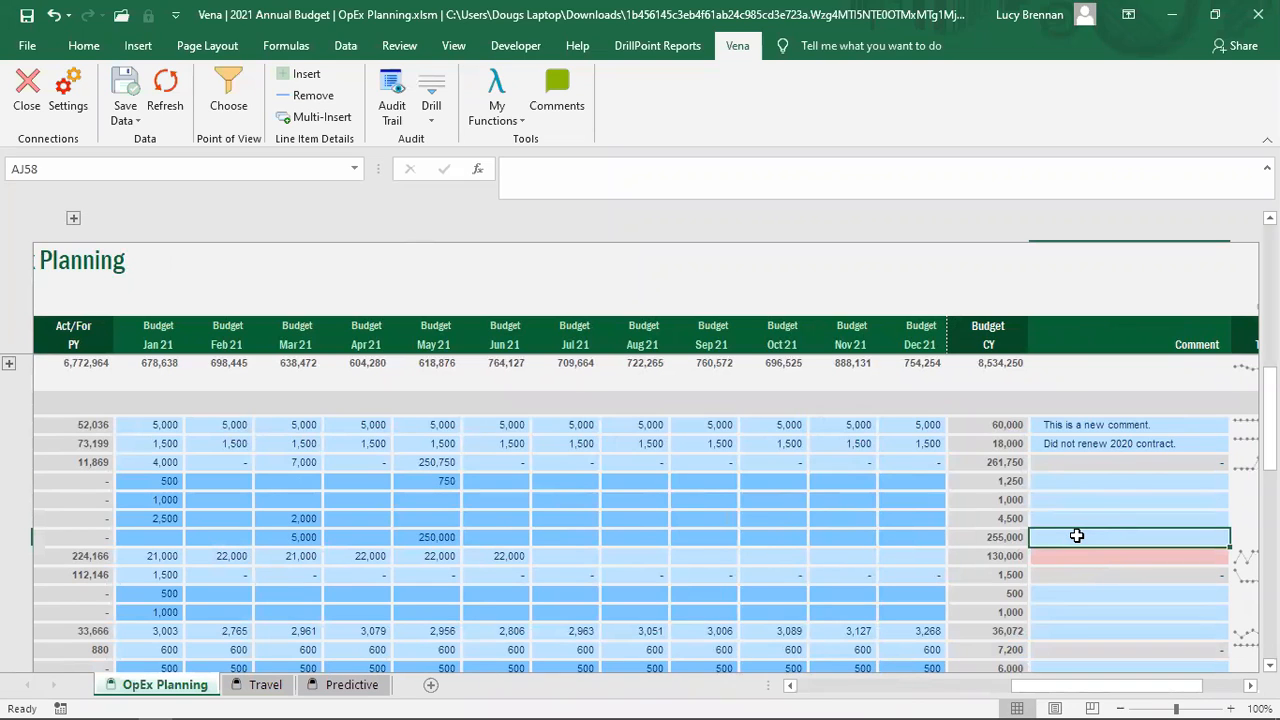
{"action": "type", "text": "Annual kickoff meeting in January"}
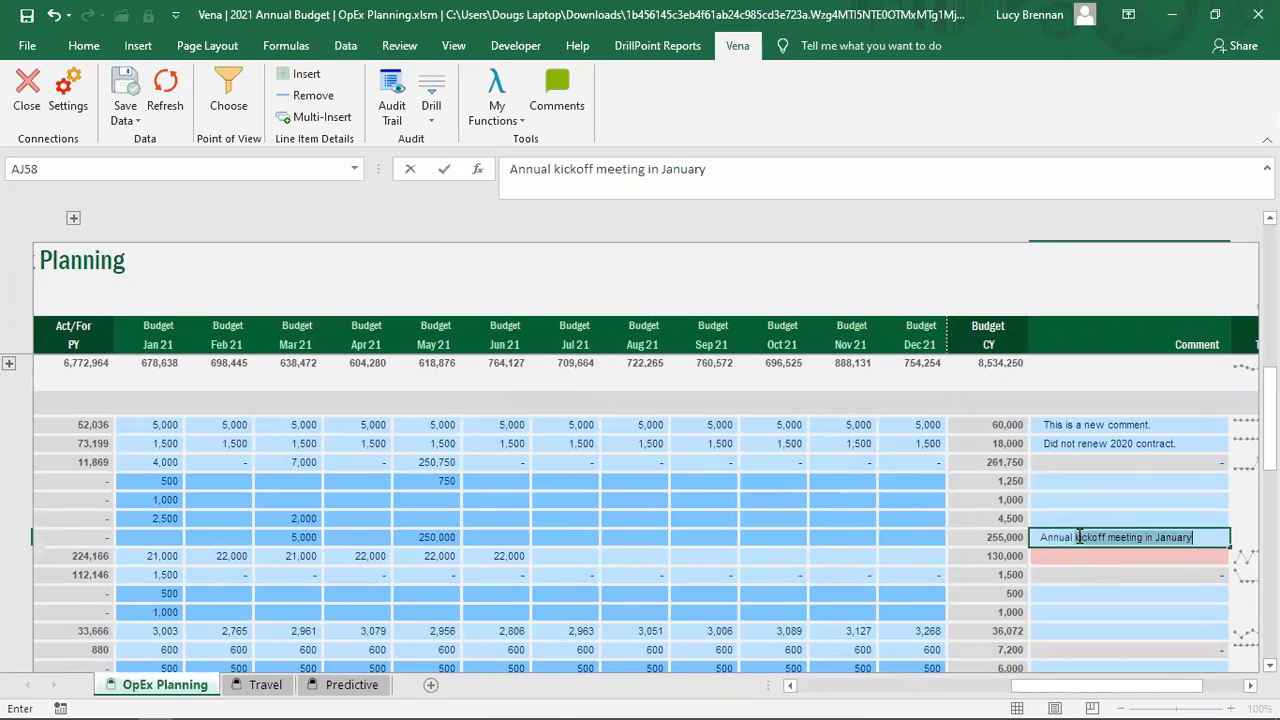
{"action": "key", "text": "BackSpace"}
{"action": "key", "text": "BackSpace"}
{"action": "key", "text": "BackSpace"}
{"action": "key", "text": "BackSpace"}
{"action": "key", "text": "BackSpace"}
{"action": "key", "text": "BackSpace"}
{"action": "key", "text": "BackSpace"}
{"action": "key", "text": "BackSpace"}
{"action": "key", "text": "BackSpace"}
{"action": "key", "text": "BackSpace"}
{"action": "key", "text": "BackSpace"}
{"action": "key", "text": "BackSpace"}
{"action": "key", "text": "BackSpace"}
{"action": "key", "text": "BackSpace"}
{"action": "key", "text": "BackSpace"}
{"action": "key", "text": "BackSpace"}
{"action": "key", "text": "BackSpace"}
{"action": "key", "text": "BackSpace"}
{"action": "key", "text": "BackSpace"}
{"action": "key", "text": "BackSpace"}
{"action": "type", "text": "gala"}
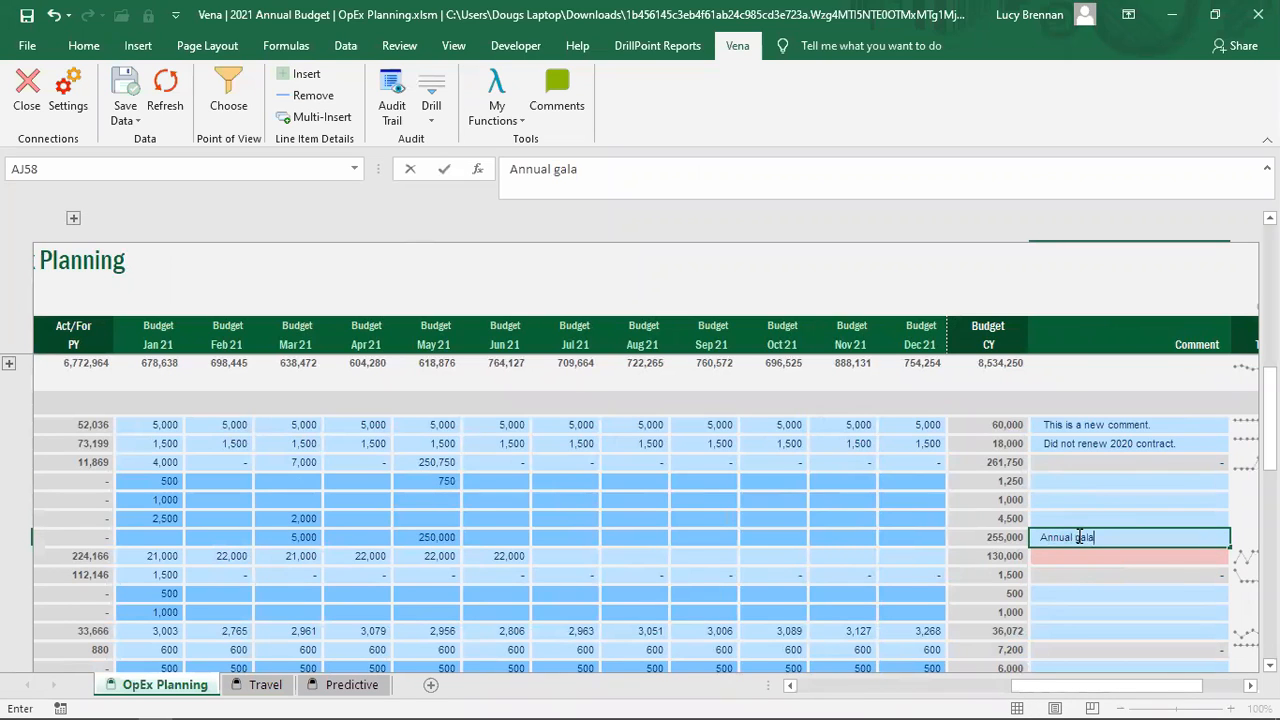
{"action": "key", "text": "Return"}
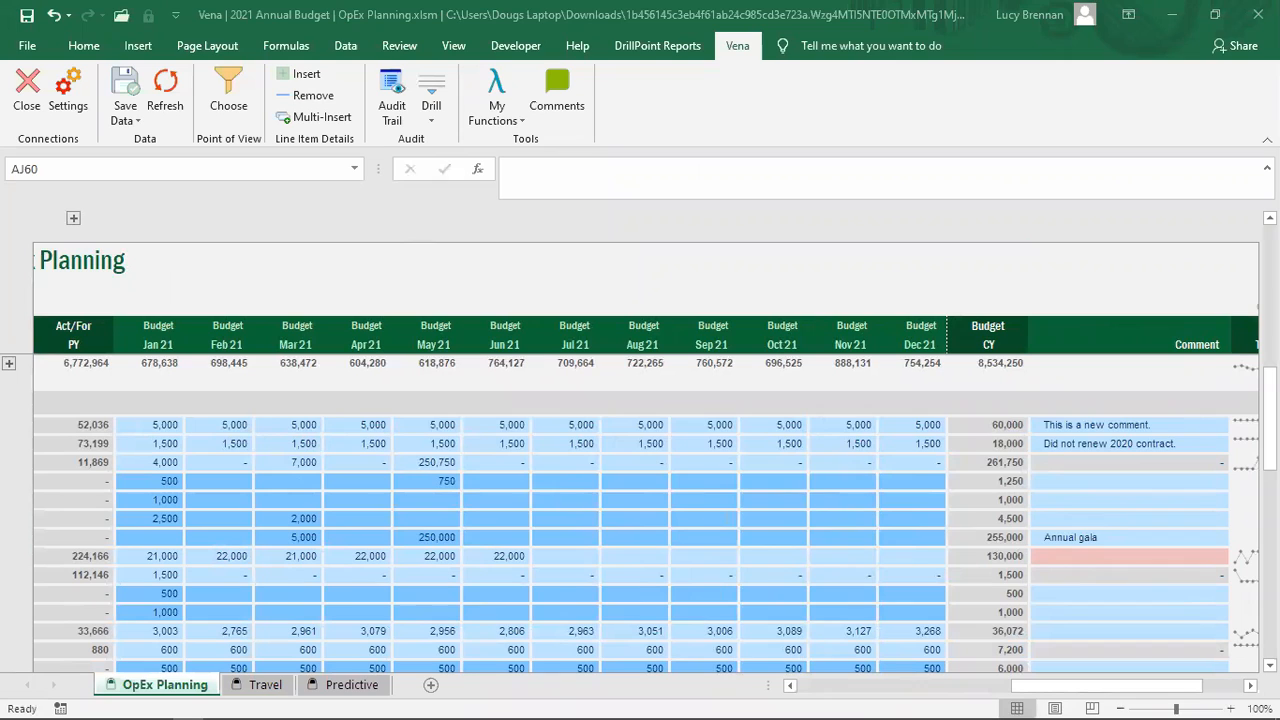
Step: Expand the grouped 2020 Actual and Forecast month columns and select the Jan 20 Advertising actual of 5,989
{"action": "left_click", "coordinate": [1073, 688]}
{"action": "left_click_drag", "start_coordinate": [1045, 688], "coordinate": [812, 695]}
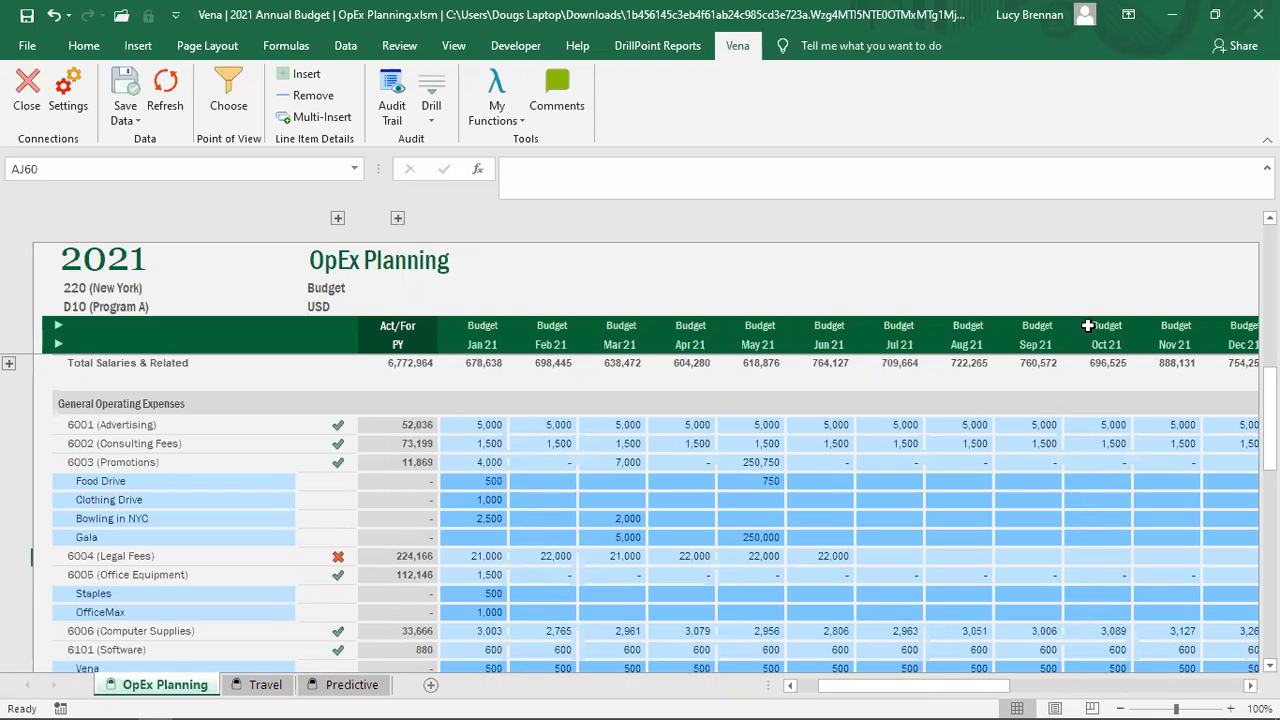
{"action": "left_click", "coordinate": [397, 219]}
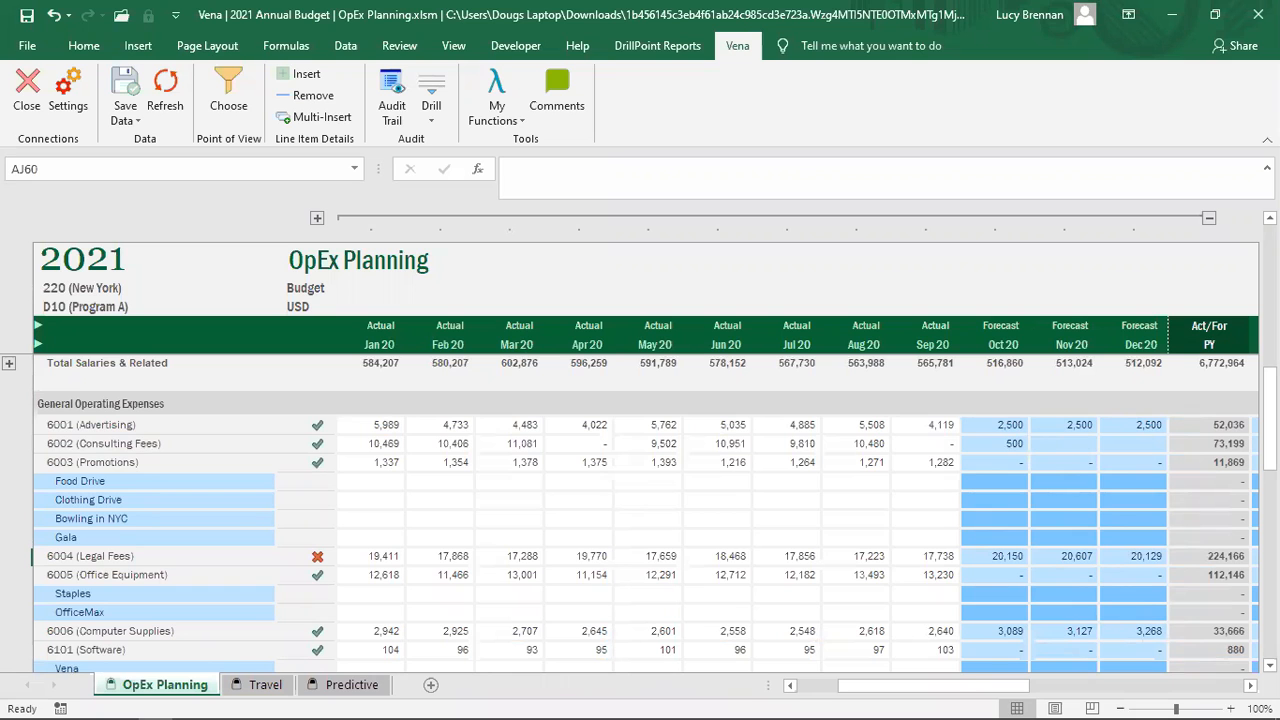
{"action": "mouse_move", "coordinate": [870, 688]}
{"action": "left_mouse_down"}
{"action": "mouse_move", "coordinate": [991, 689]}
{"action": "mouse_move", "coordinate": [869, 691]}
{"action": "left_mouse_up"}
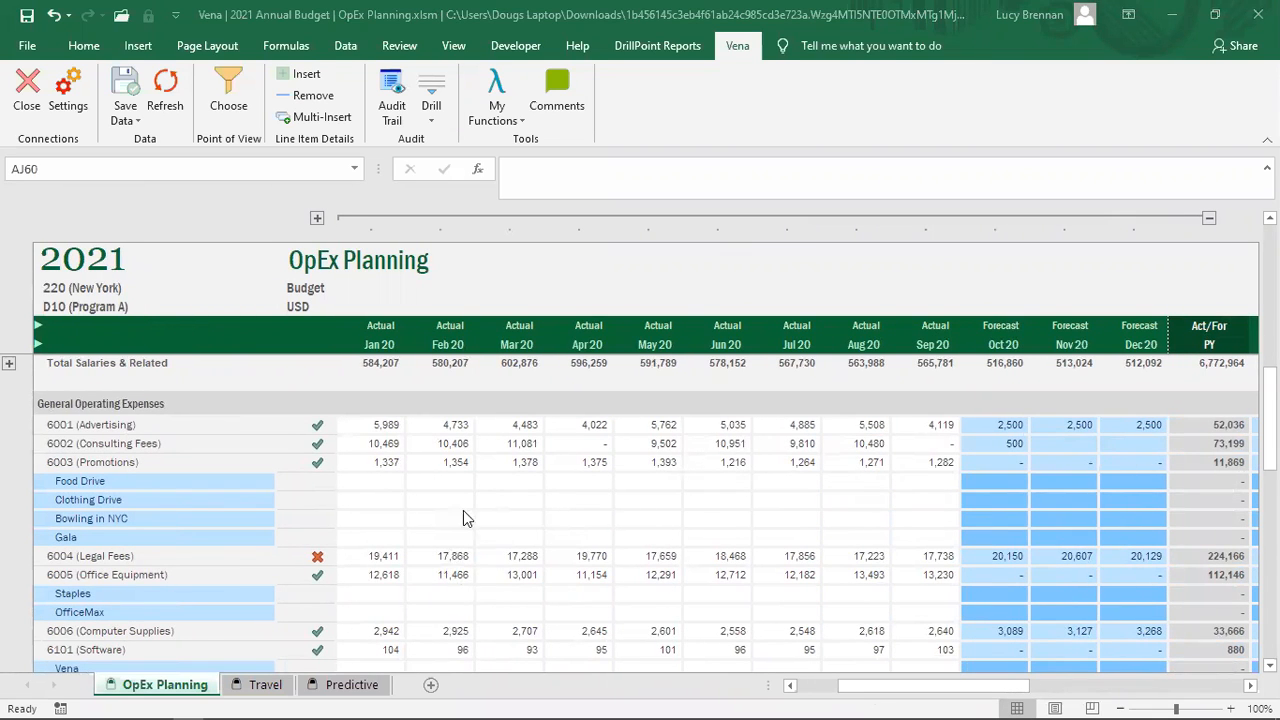
{"action": "left_click", "coordinate": [554, 425]}
{"action": "left_click", "coordinate": [575, 446]}
{"action": "left_click", "coordinate": [692, 496]}
{"action": "left_click", "coordinate": [565, 496]}
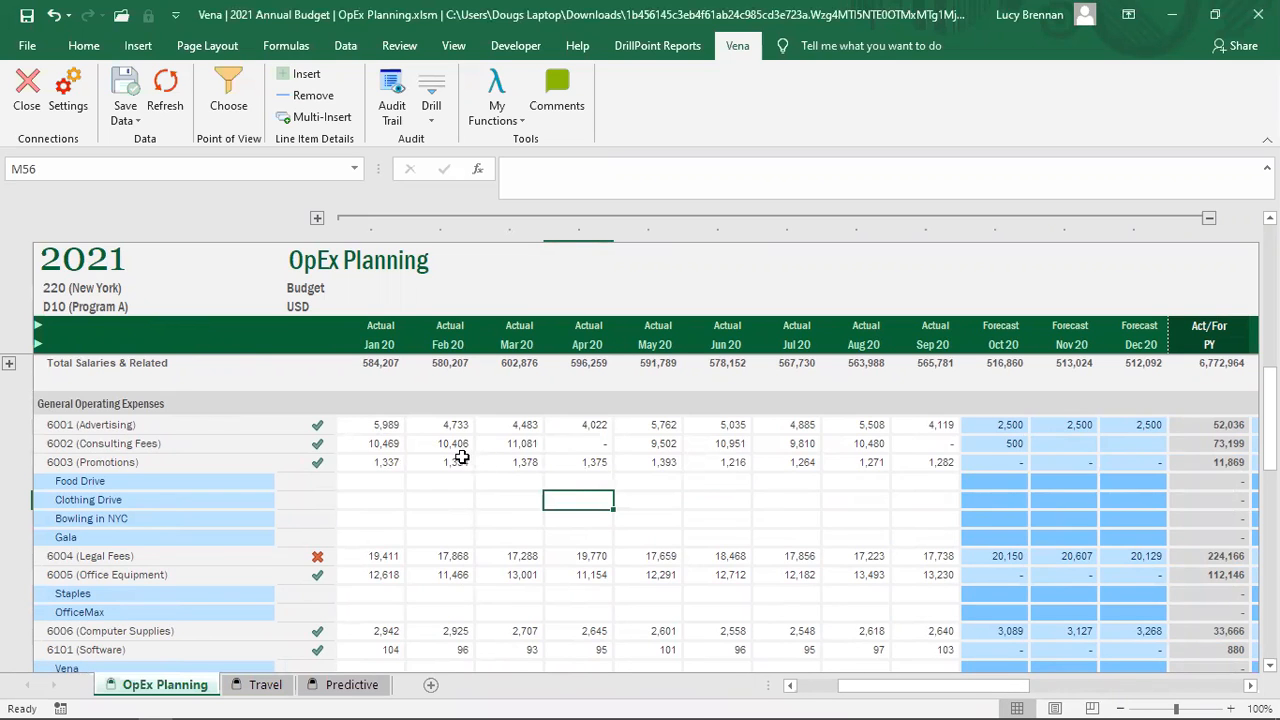
{"action": "left_click", "coordinate": [373, 425]}
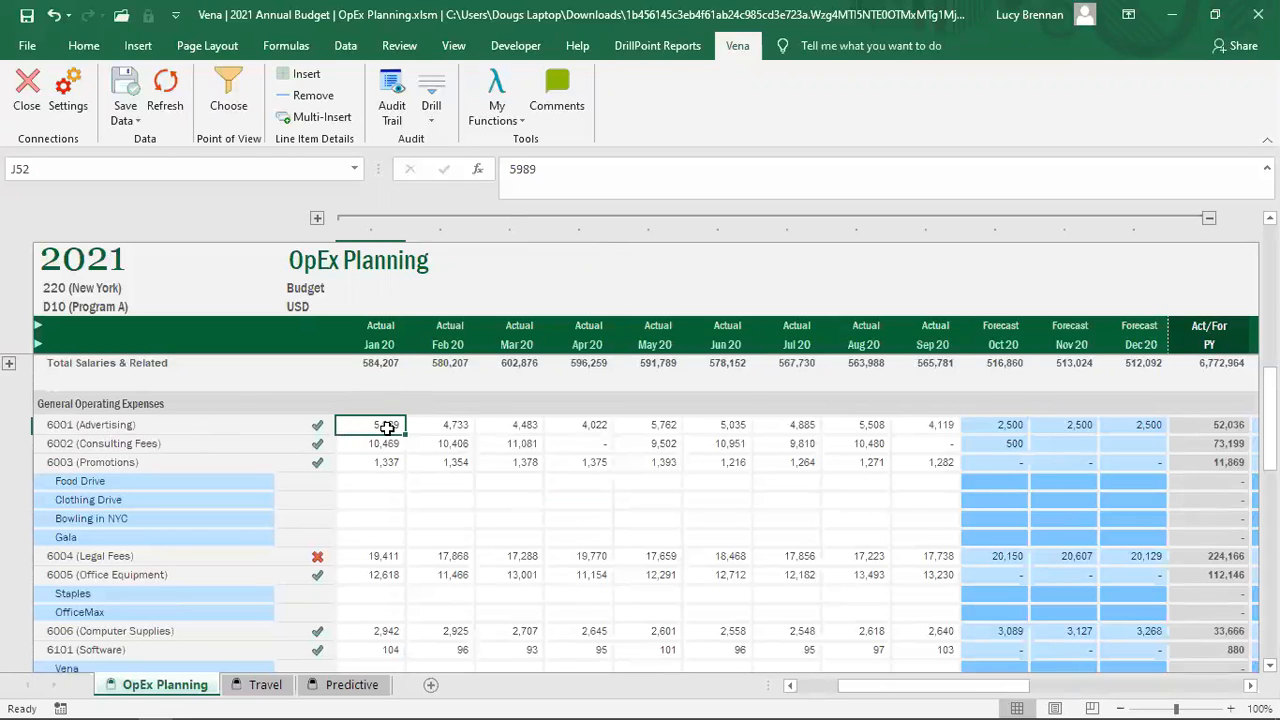
Step: Drill into the transactions behind the Jan 20 Advertising actual, creating VenaDrillSheet_1
{"action": "left_click", "coordinate": [432, 97]}
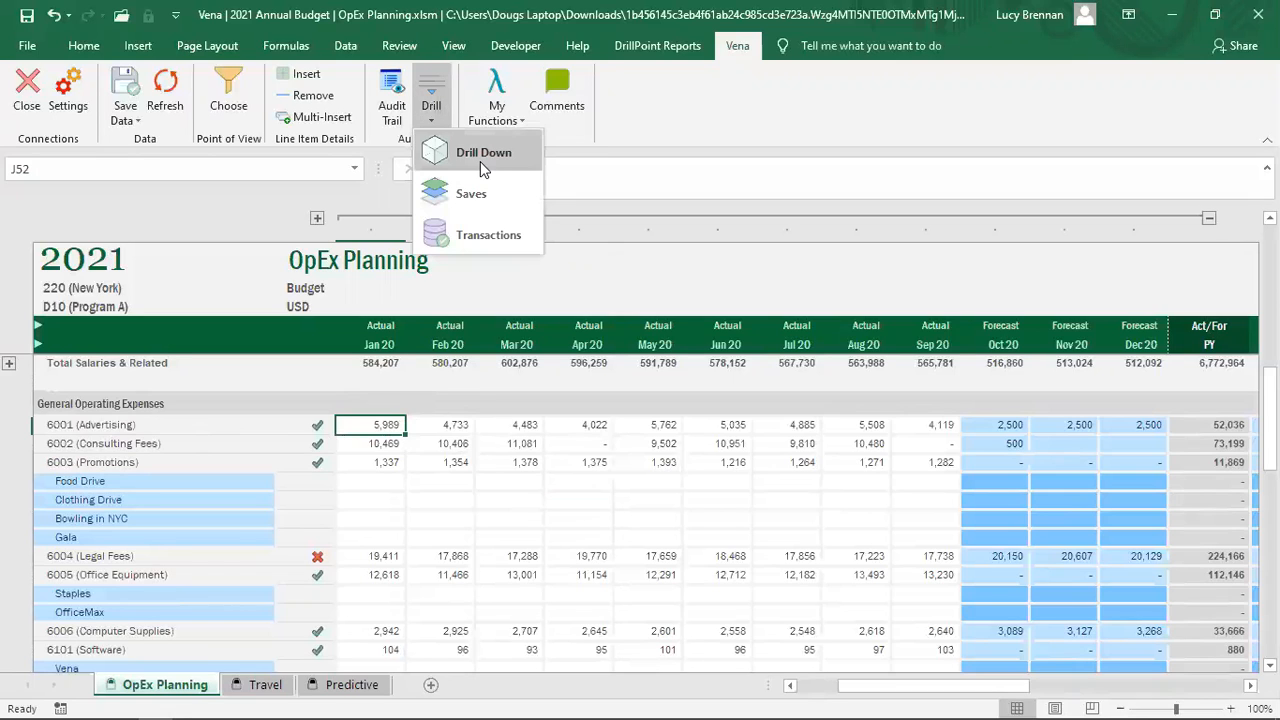
{"action": "left_click", "coordinate": [480, 235]}
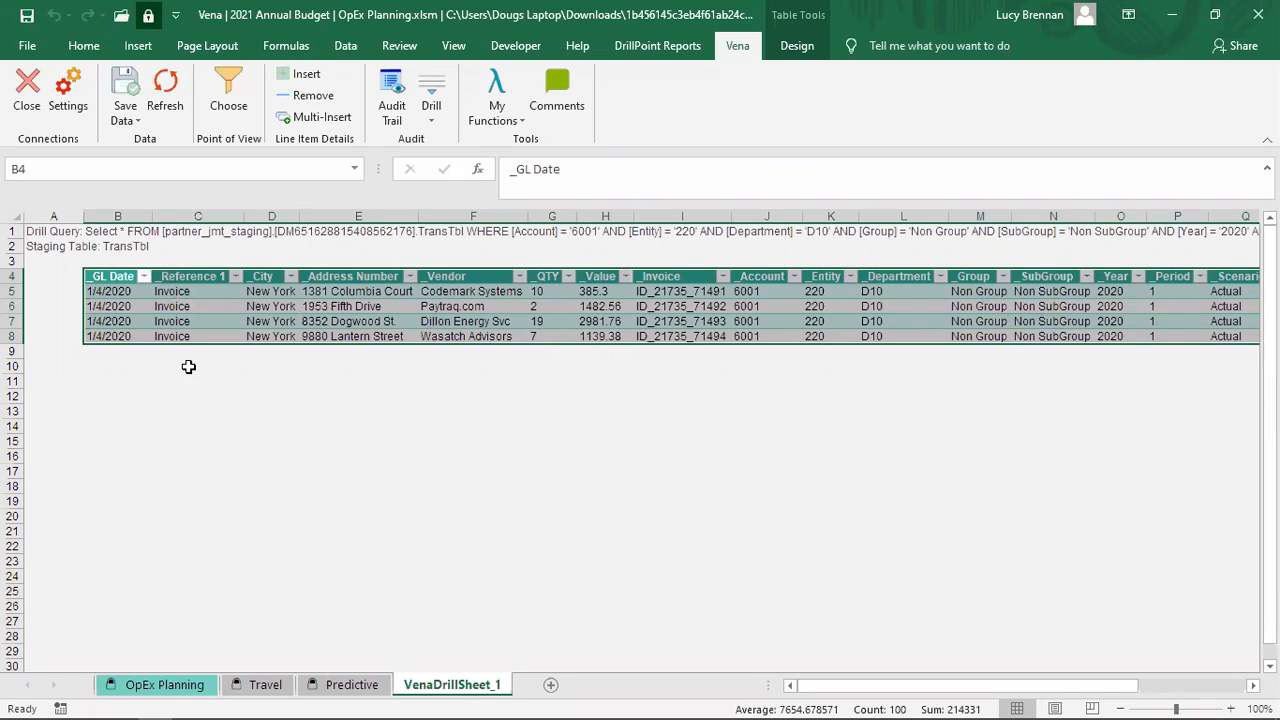
{"action": "left_click_drag", "start_coordinate": [930, 686], "coordinate": [800, 692]}
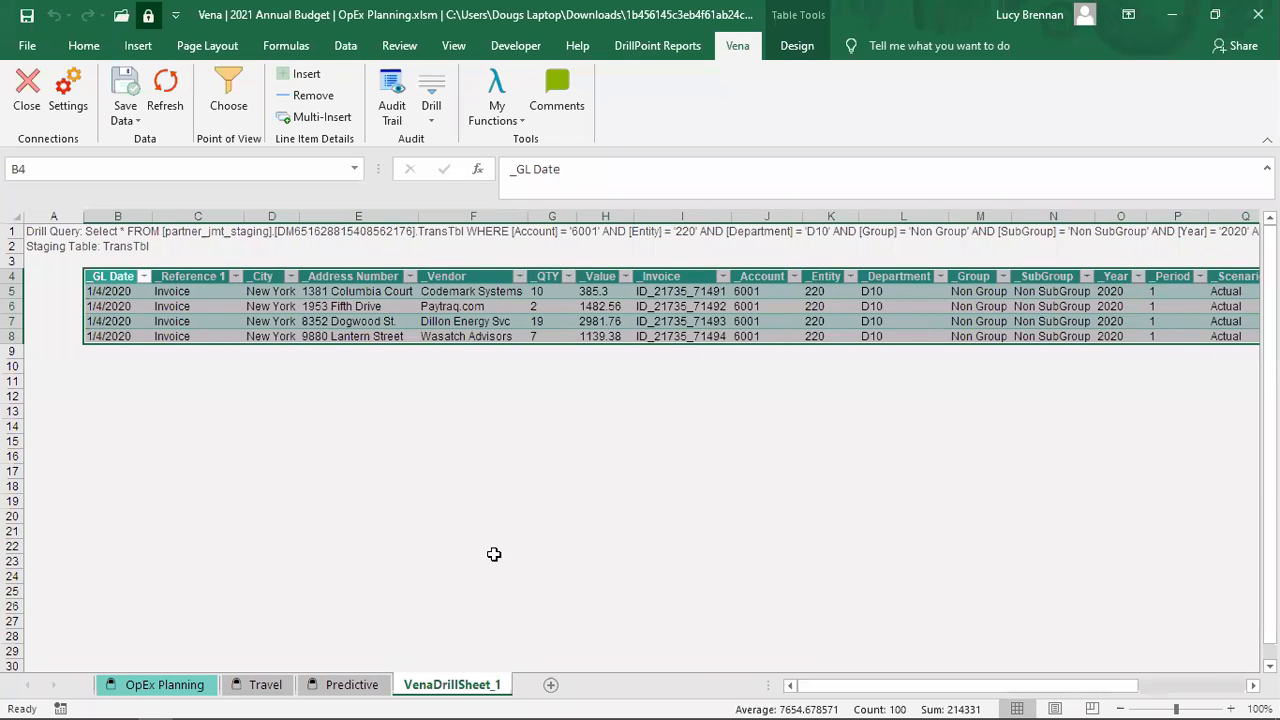
Step: Go back to the OpEx Planning sheet and collapse the 2020 Actual and Forecast month columns
{"action": "left_click", "coordinate": [165, 685]}
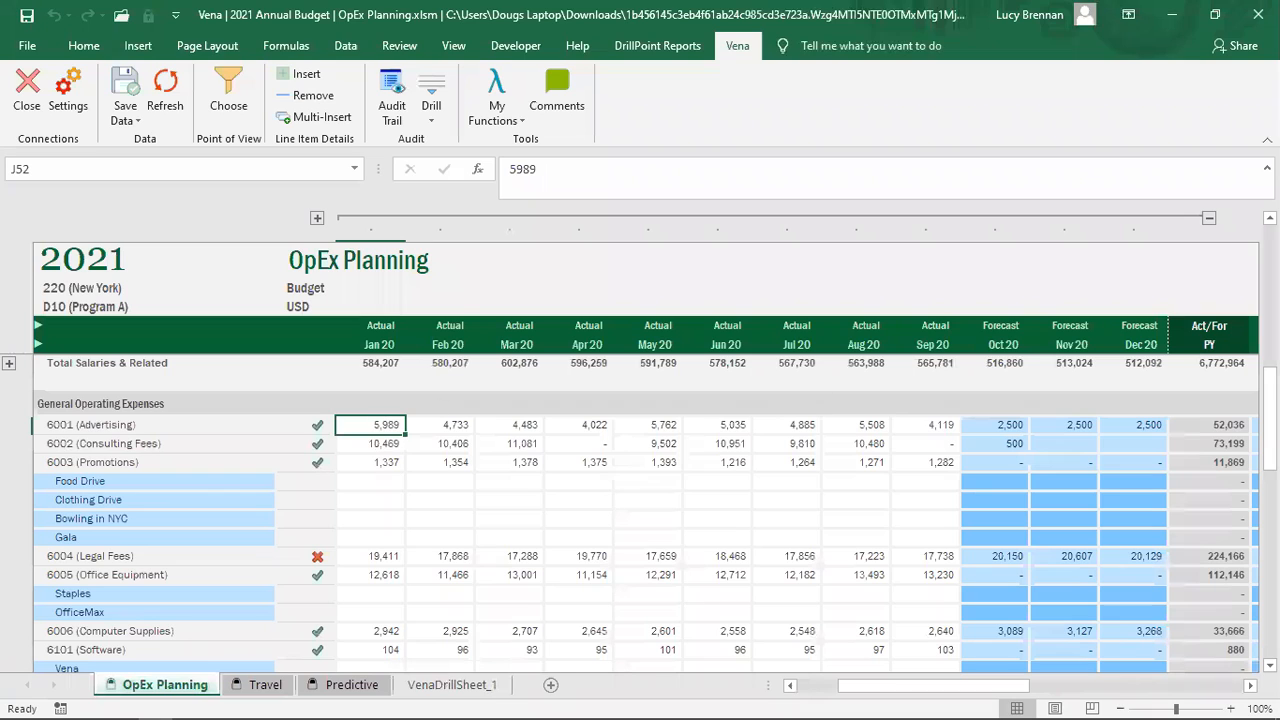
{"action": "left_click", "coordinate": [189, 719]}
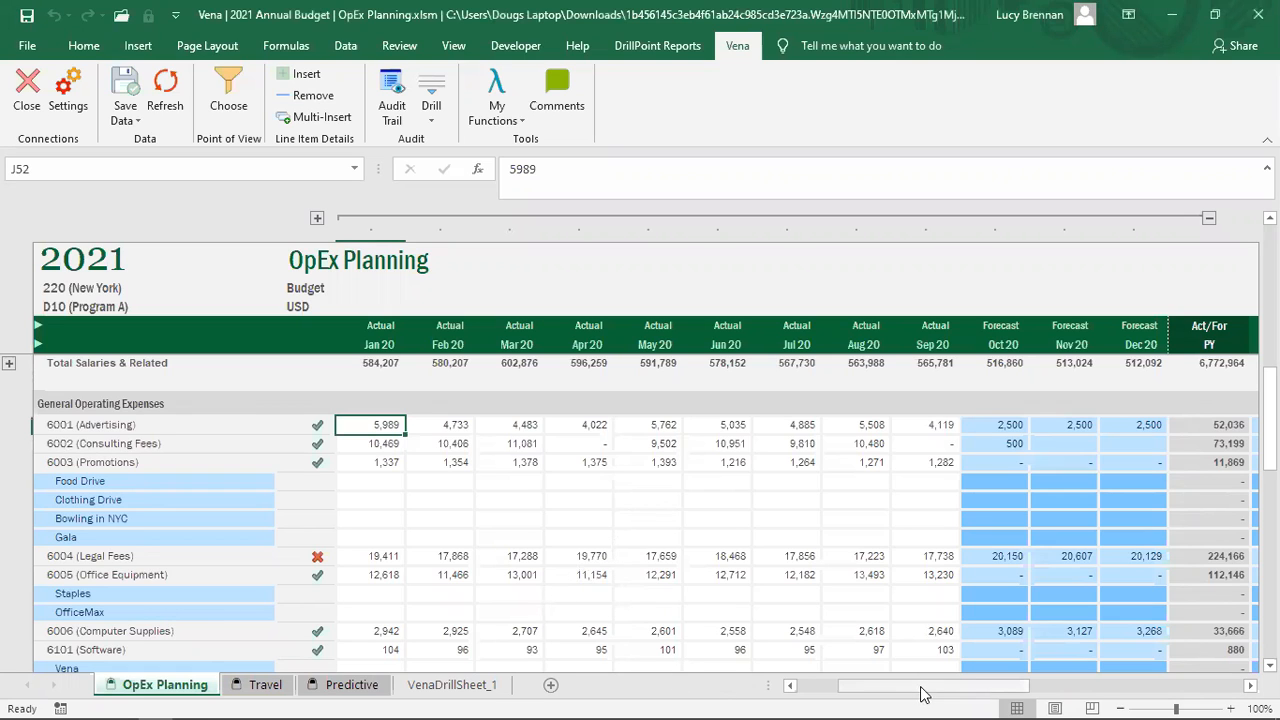
{"action": "mouse_move", "coordinate": [976, 690]}
{"action": "left_mouse_down"}
{"action": "mouse_move", "coordinate": [1085, 690]}
{"action": "mouse_move", "coordinate": [960, 690]}
{"action": "mouse_move", "coordinate": [975, 690]}
{"action": "left_mouse_up"}
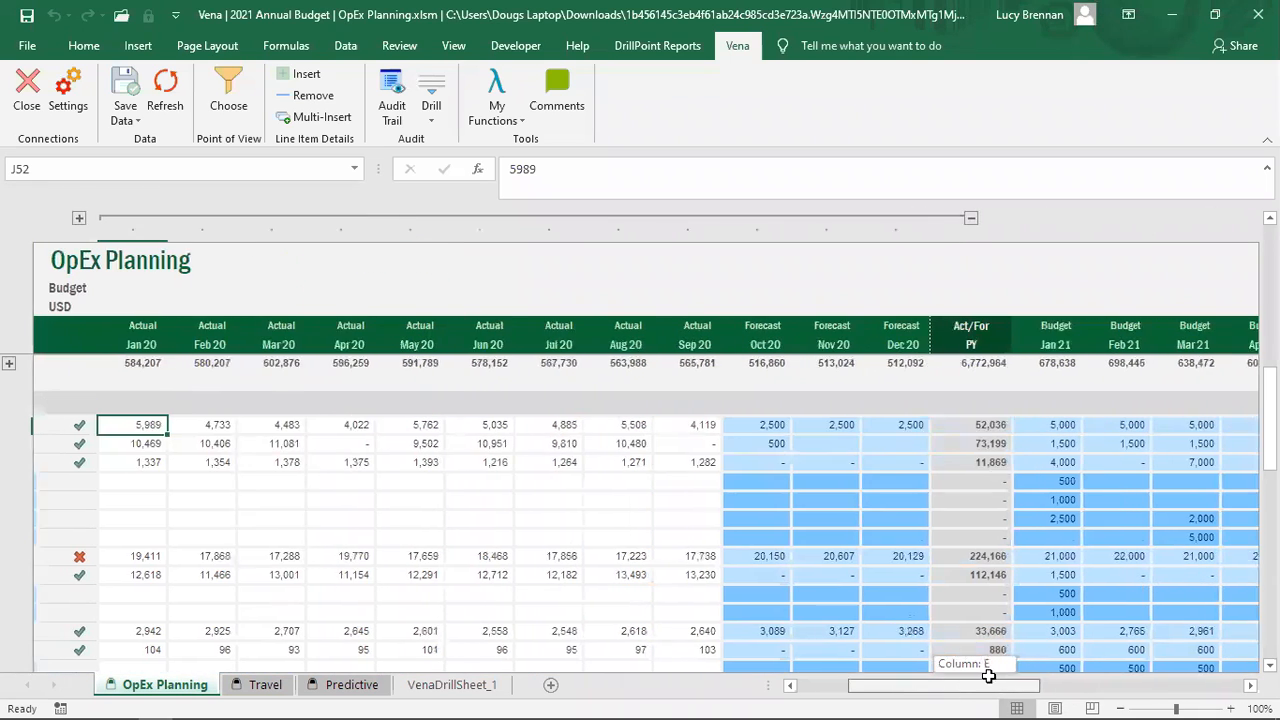
{"action": "left_click", "coordinate": [966, 218]}
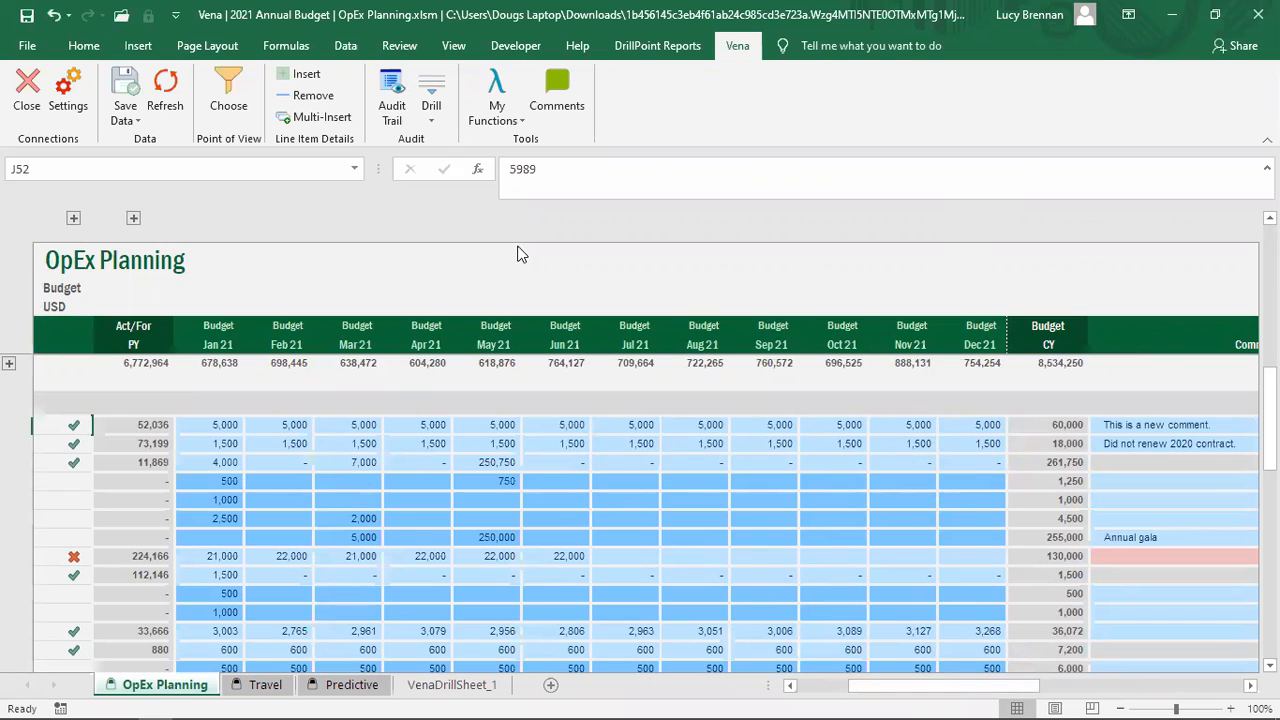
{"action": "left_click", "coordinate": [441, 112]}
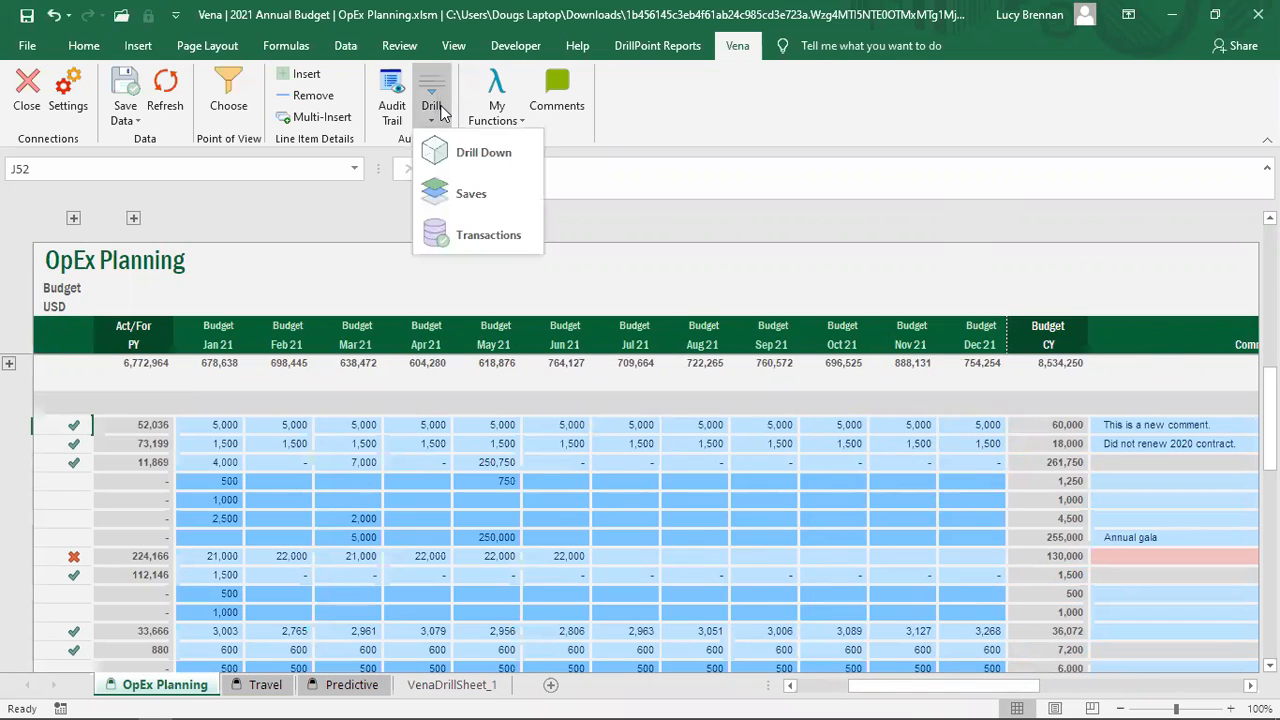
{"action": "left_click", "coordinate": [475, 198]}
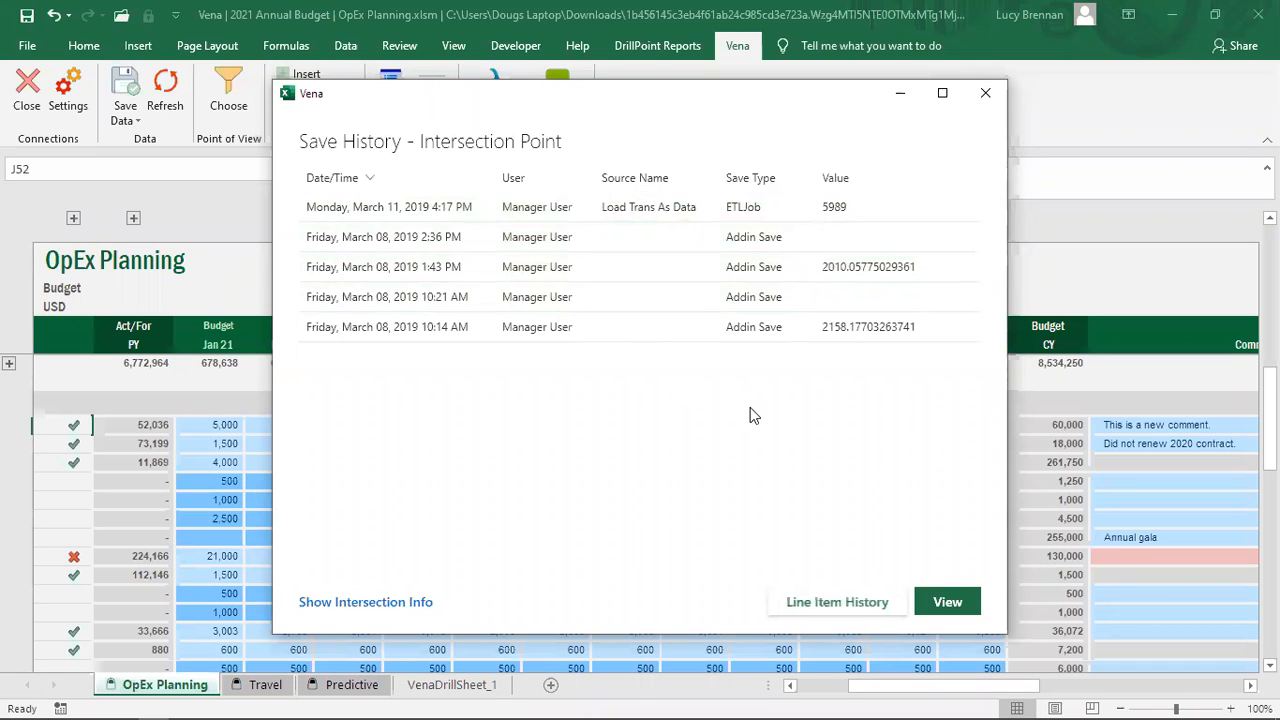
{"action": "left_click", "coordinate": [985, 94]}
{"action": "left_click", "coordinate": [445, 443]}
{"action": "left_click", "coordinate": [205, 427]}
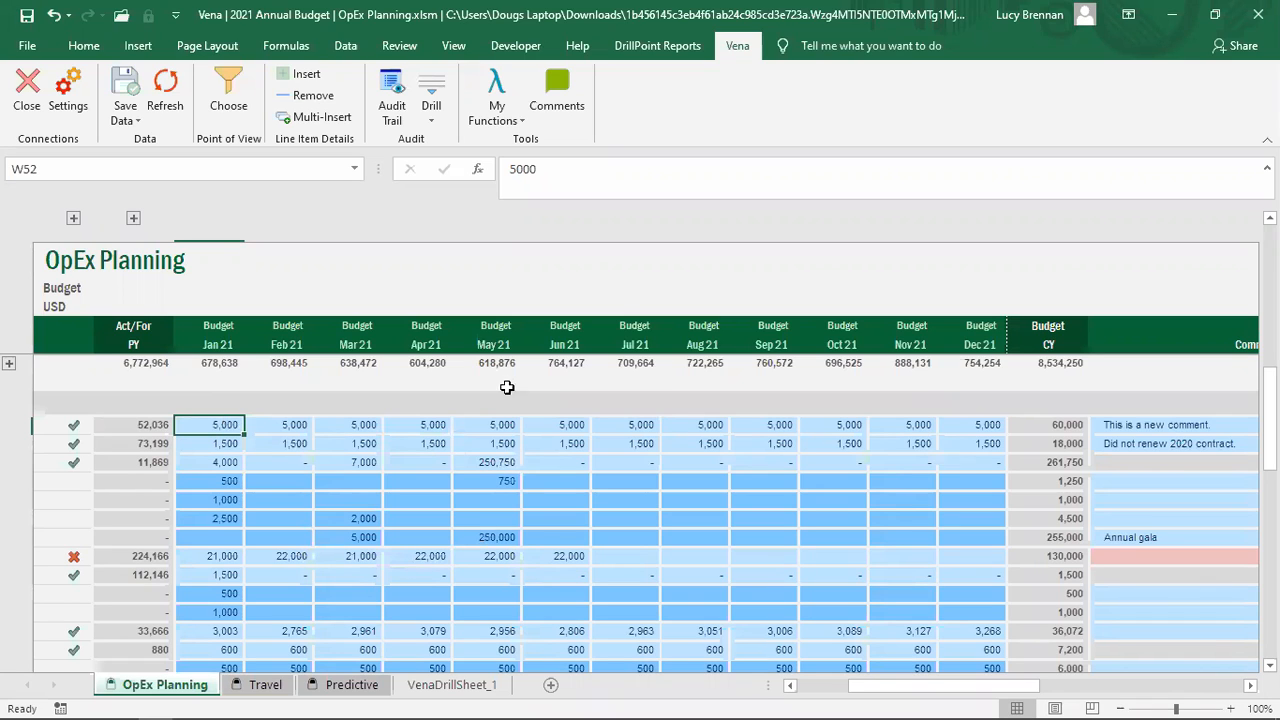
Step: Open the Audit Trail of saved changes and widen its panel
{"action": "left_click", "coordinate": [390, 98]}
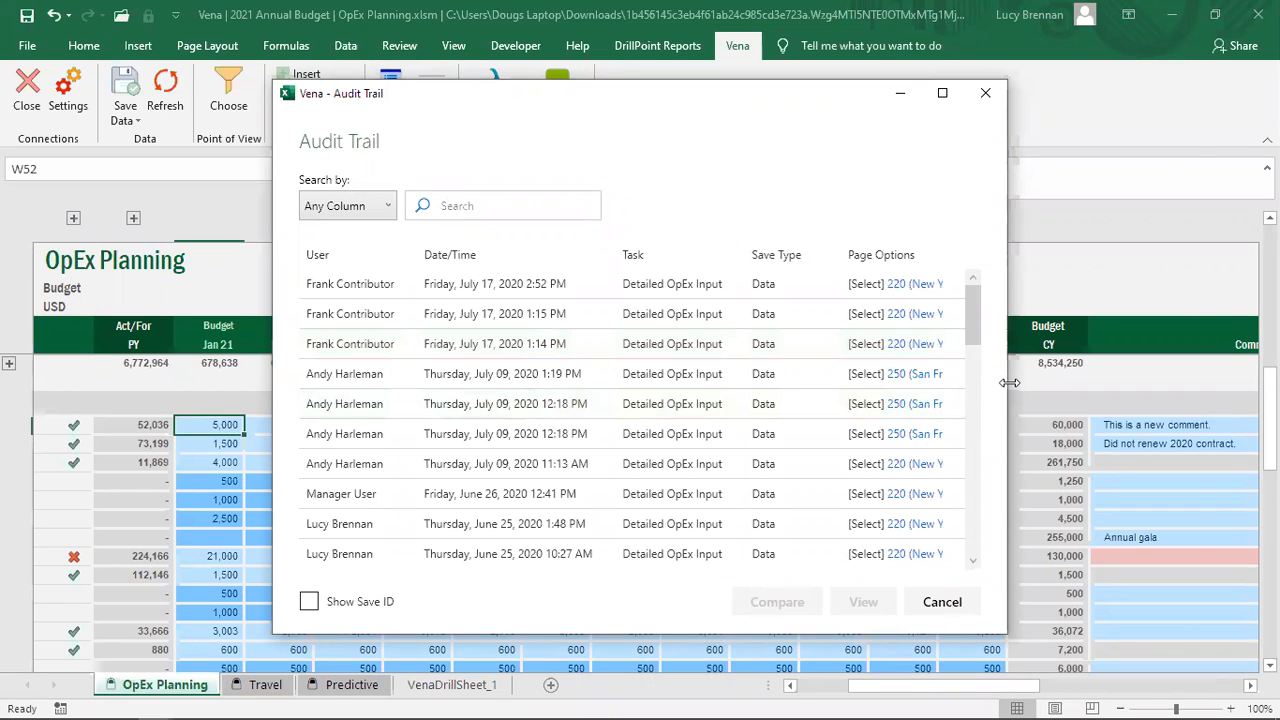
{"action": "left_click_drag", "start_coordinate": [1009, 382], "coordinate": [1182, 383]}
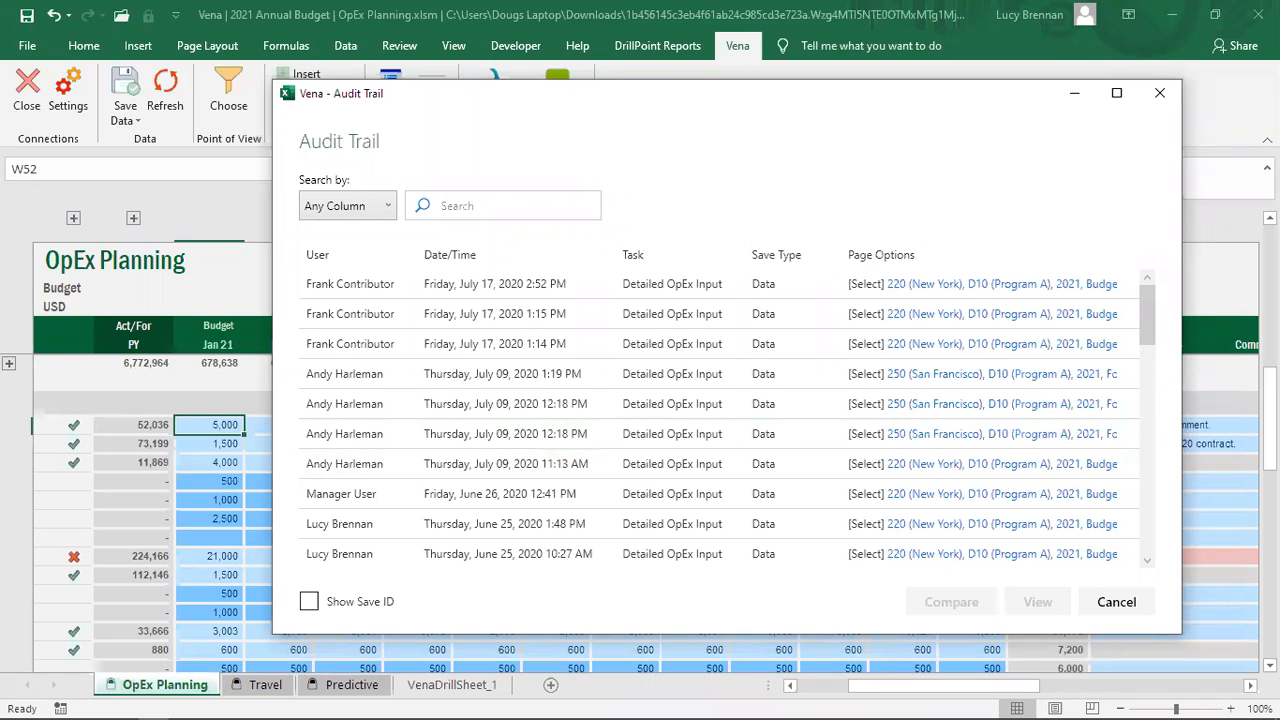
{"action": "key", "text": "alt+Tab"}
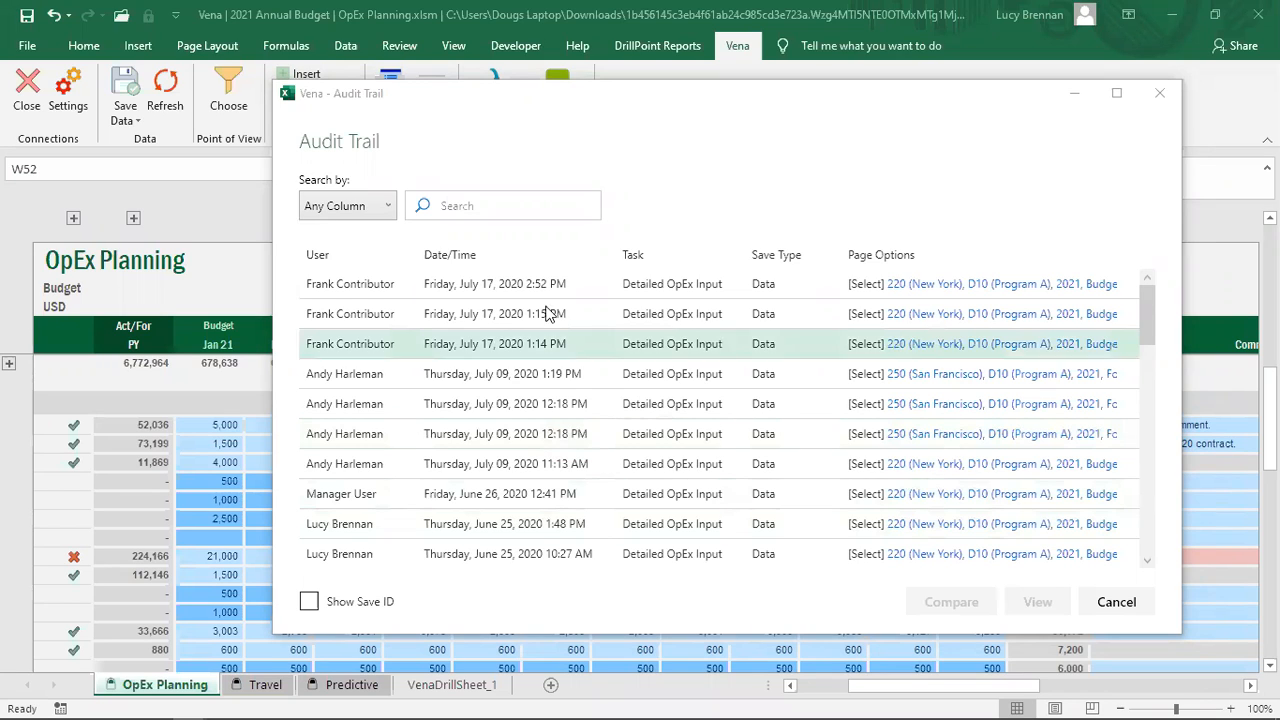
Step: Compare the July 17 2:52 PM save with the June 25 1:48 PM save
{"action": "left_click", "coordinate": [512, 293]}
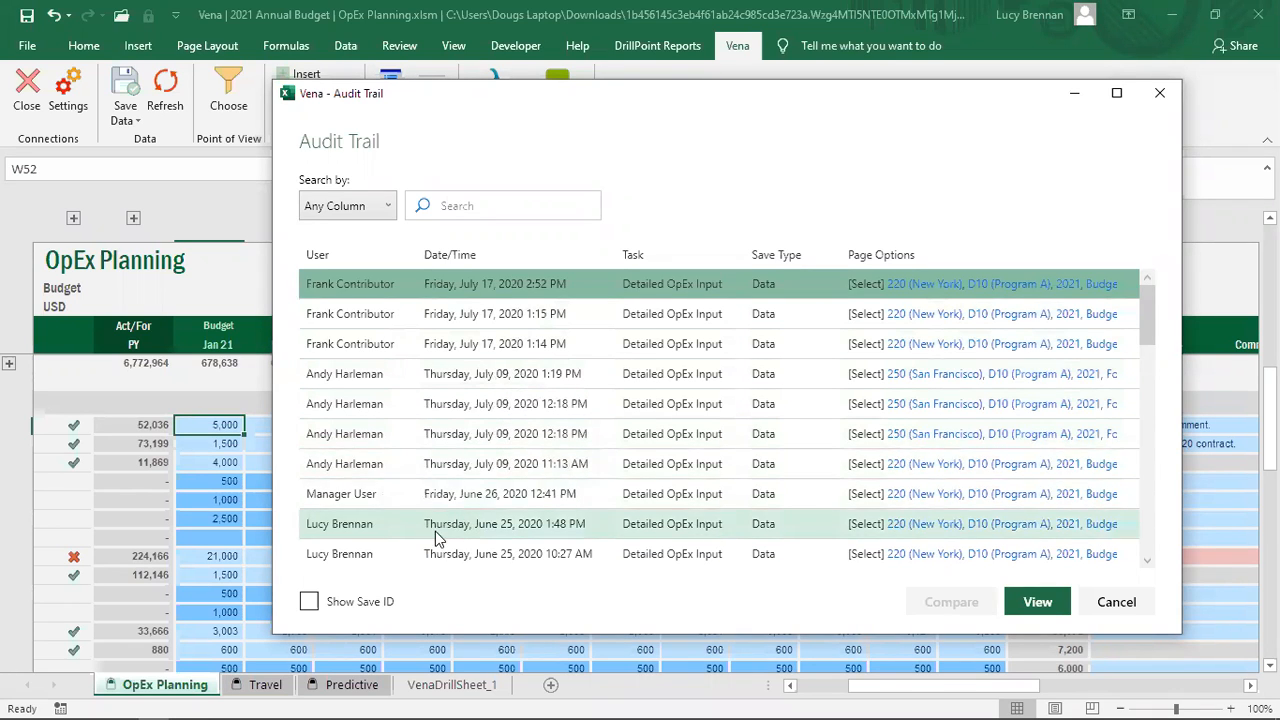
{"action": "key", "text": "shift+Down"}
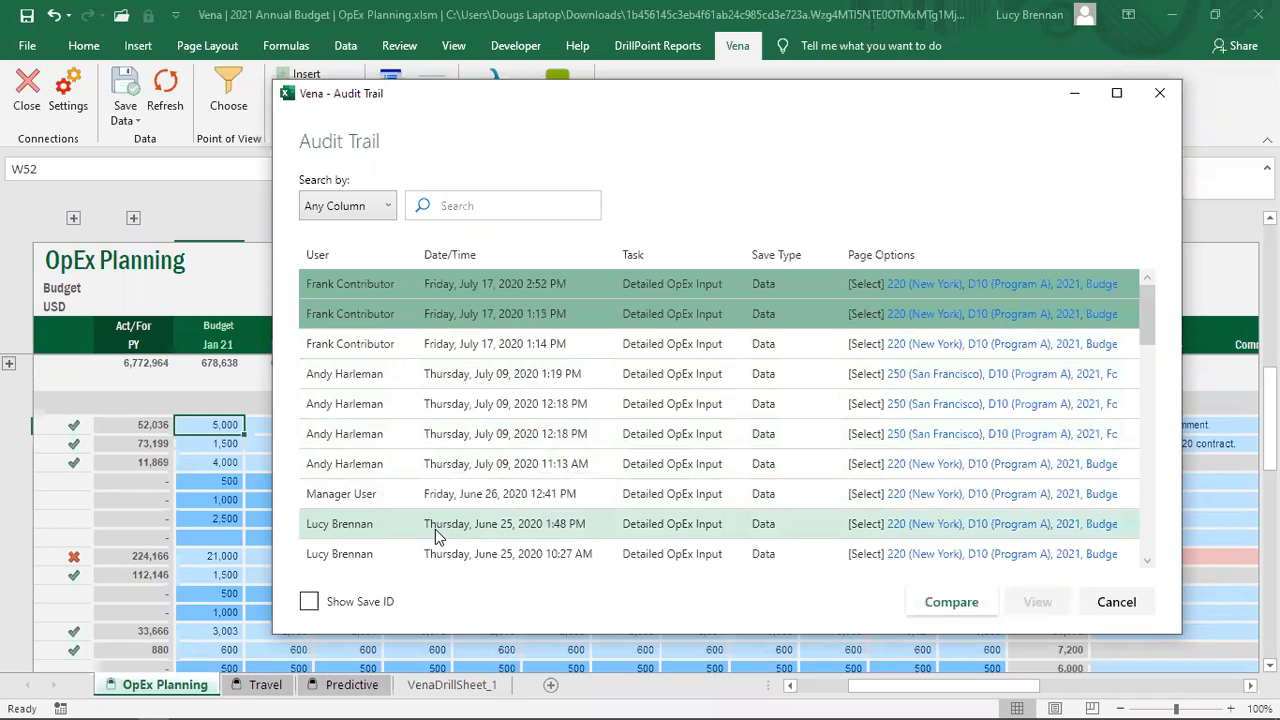
{"action": "left_click", "coordinate": [465, 291]}
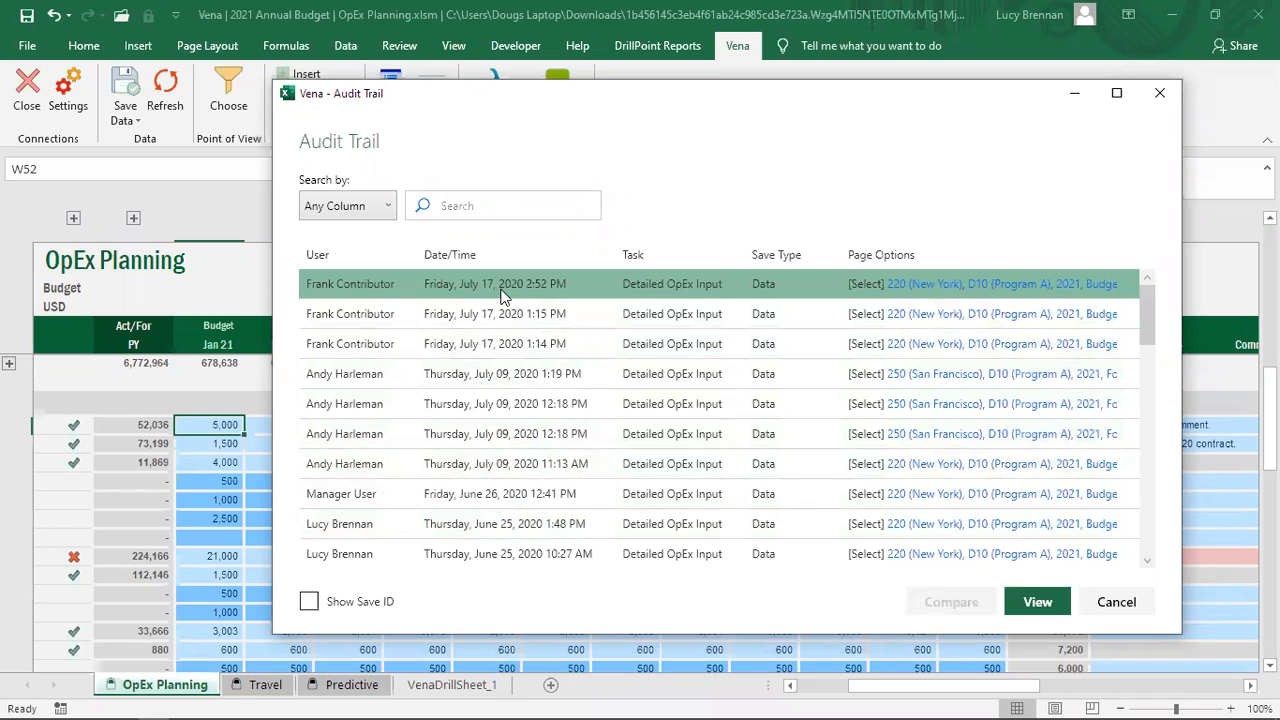
{"action": "left_click", "coordinate": [405, 523], "text": "ctrl"}
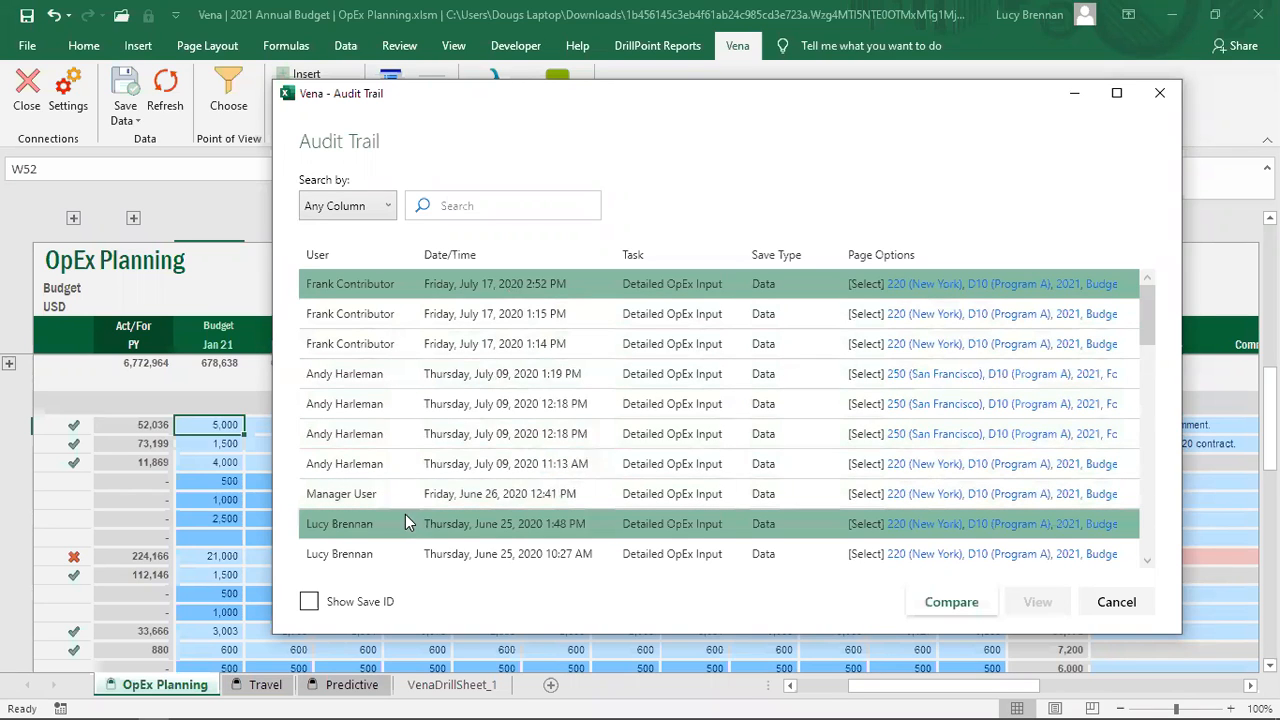
{"action": "left_click", "coordinate": [949, 605]}
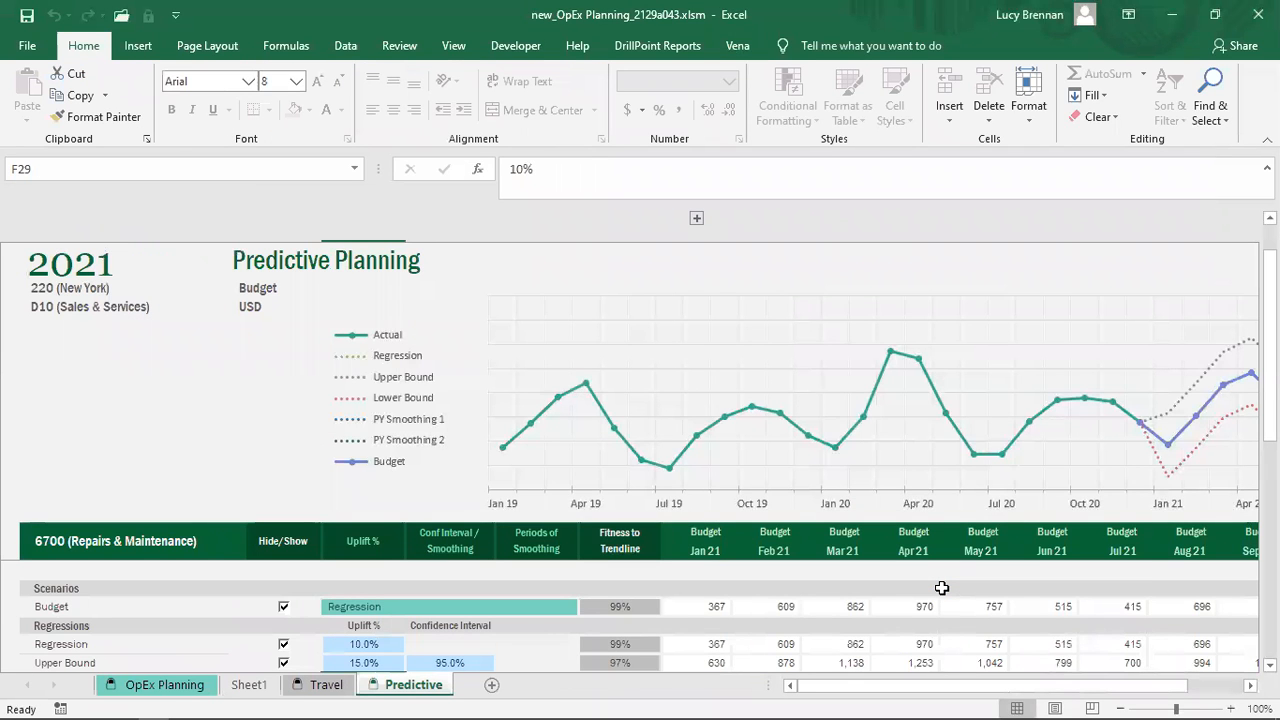
Step: Review the comparison workbook's OpEx Planning change notes, such as 'Value changed from 10000 to 5000'
{"action": "left_click", "coordinate": [187, 690]}
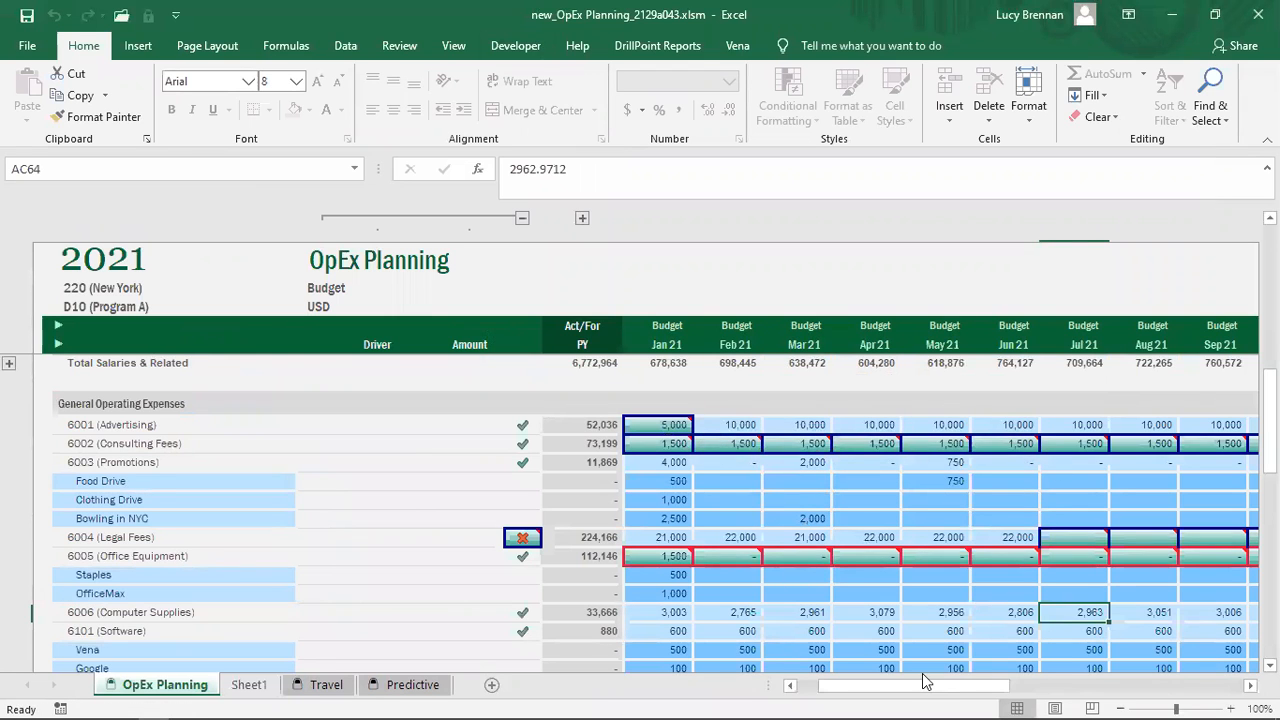
{"action": "left_click_drag", "start_coordinate": [930, 688], "coordinate": [978, 686]}
{"action": "mouse_move", "coordinate": [275, 427]}
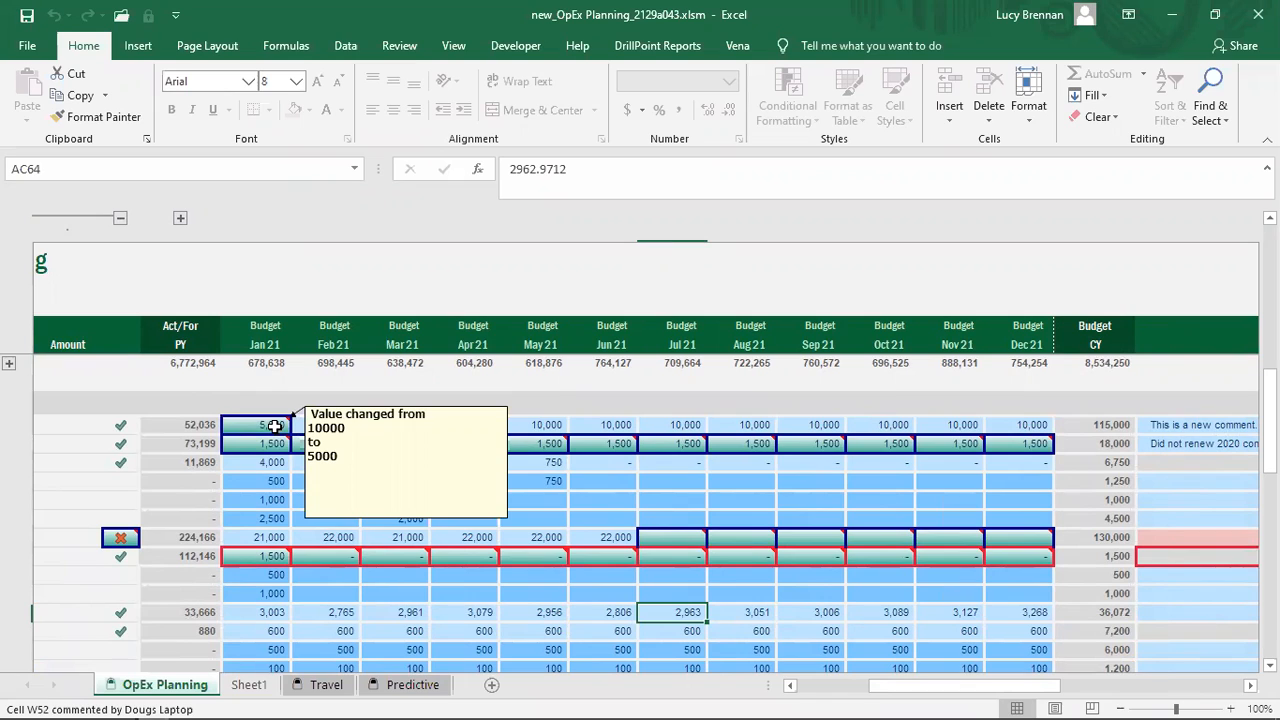
{"action": "mouse_move", "coordinate": [265, 559]}
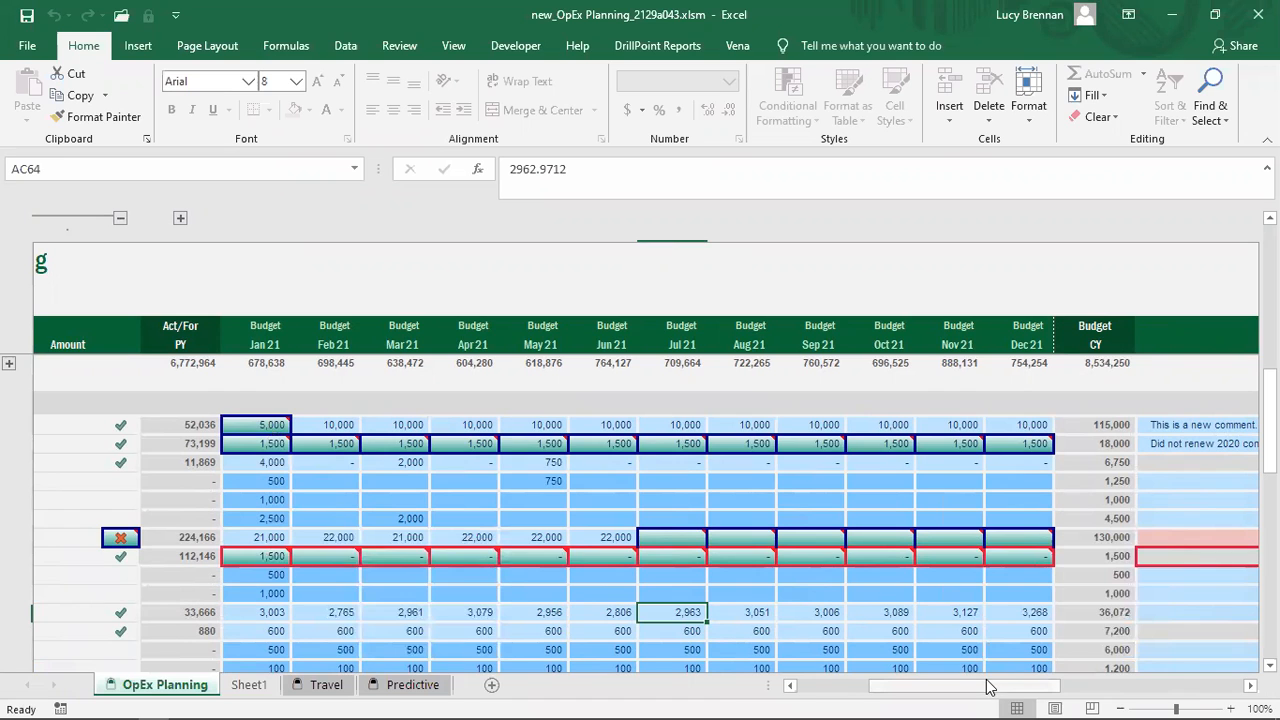
{"action": "left_click_drag", "start_coordinate": [988, 686], "coordinate": [1124, 686]}
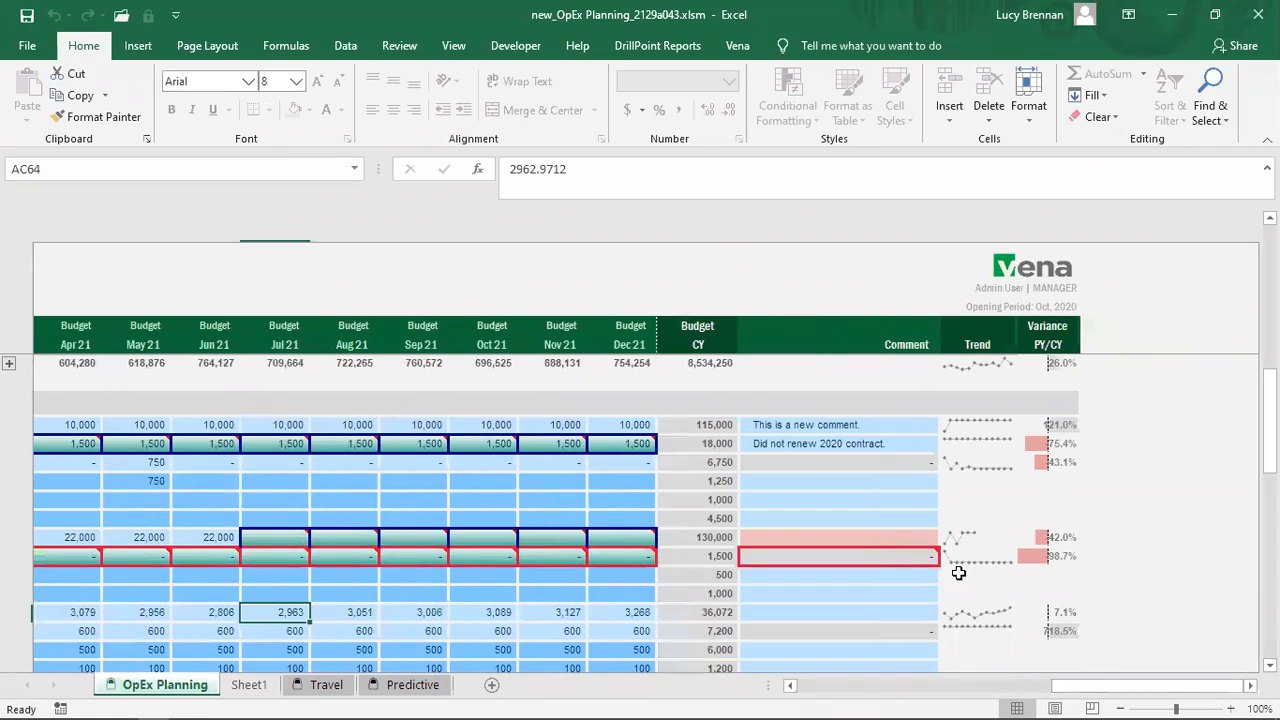
{"action": "mouse_move", "coordinate": [895, 559]}
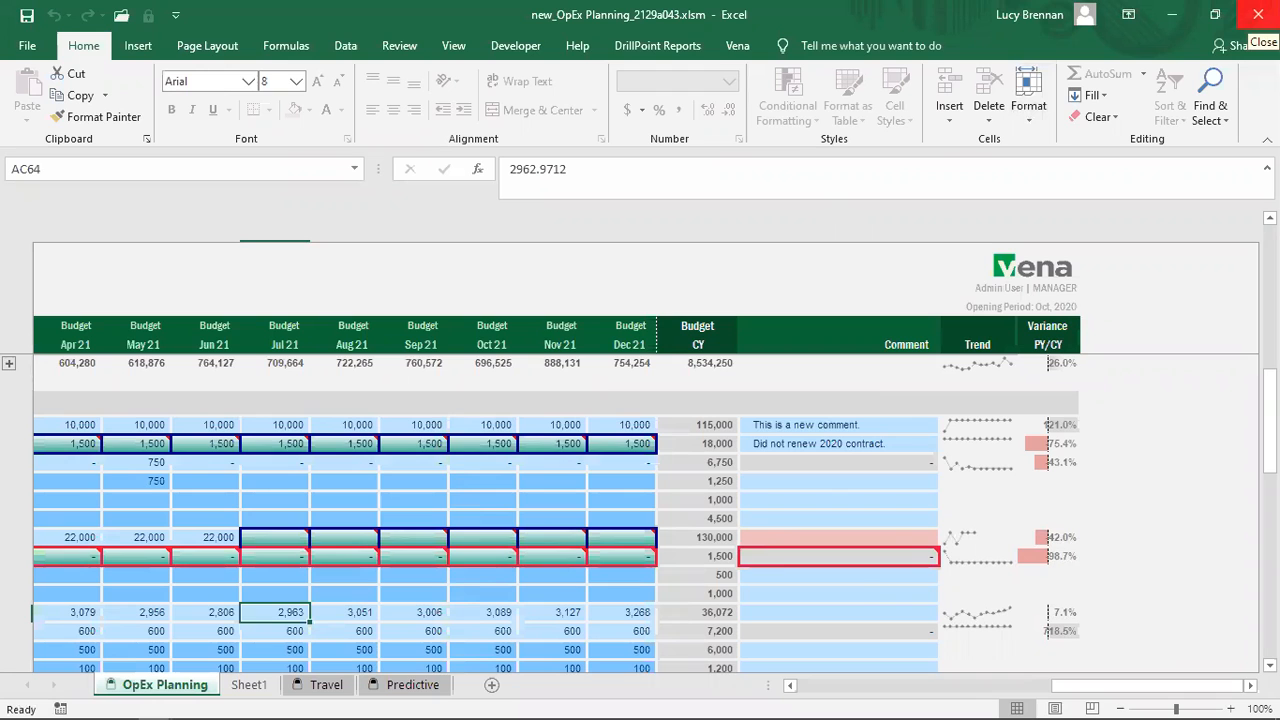
Step: Close the new_ and old_ comparison workbooks without saving, then expand the Driver and Amount columns
{"action": "left_click", "coordinate": [1258, 14]}
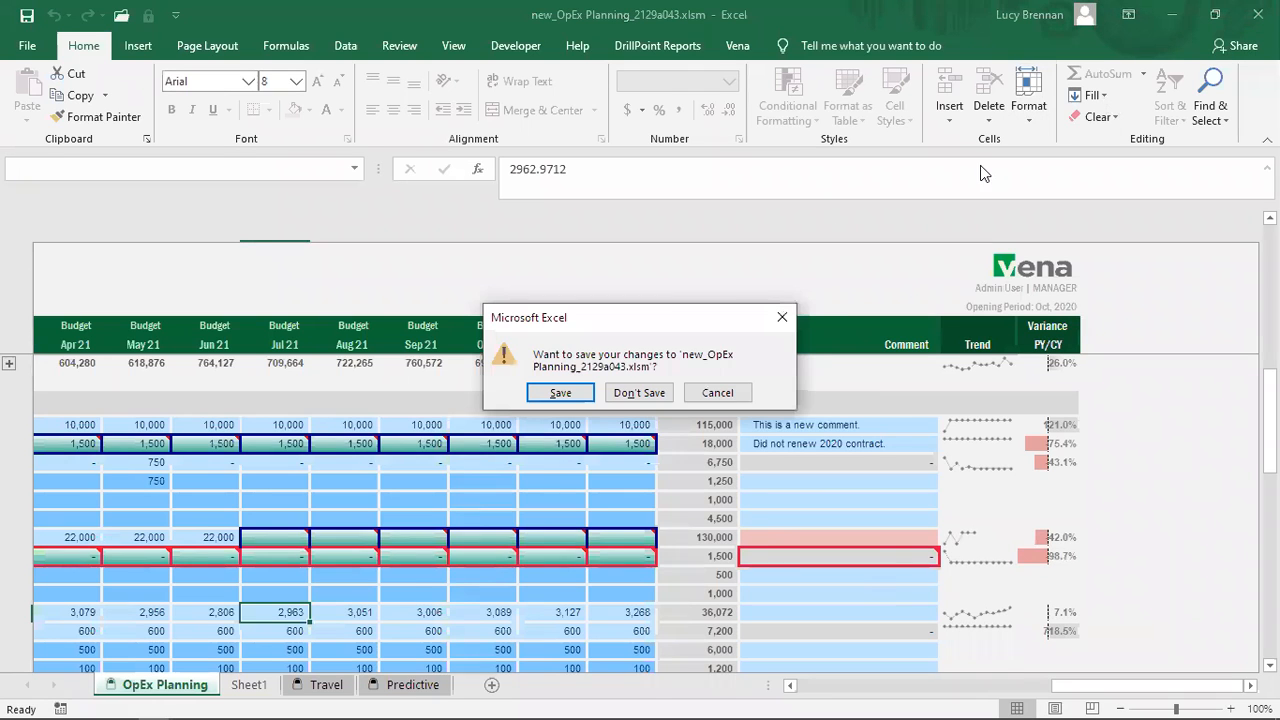
{"action": "left_click", "coordinate": [632, 394]}
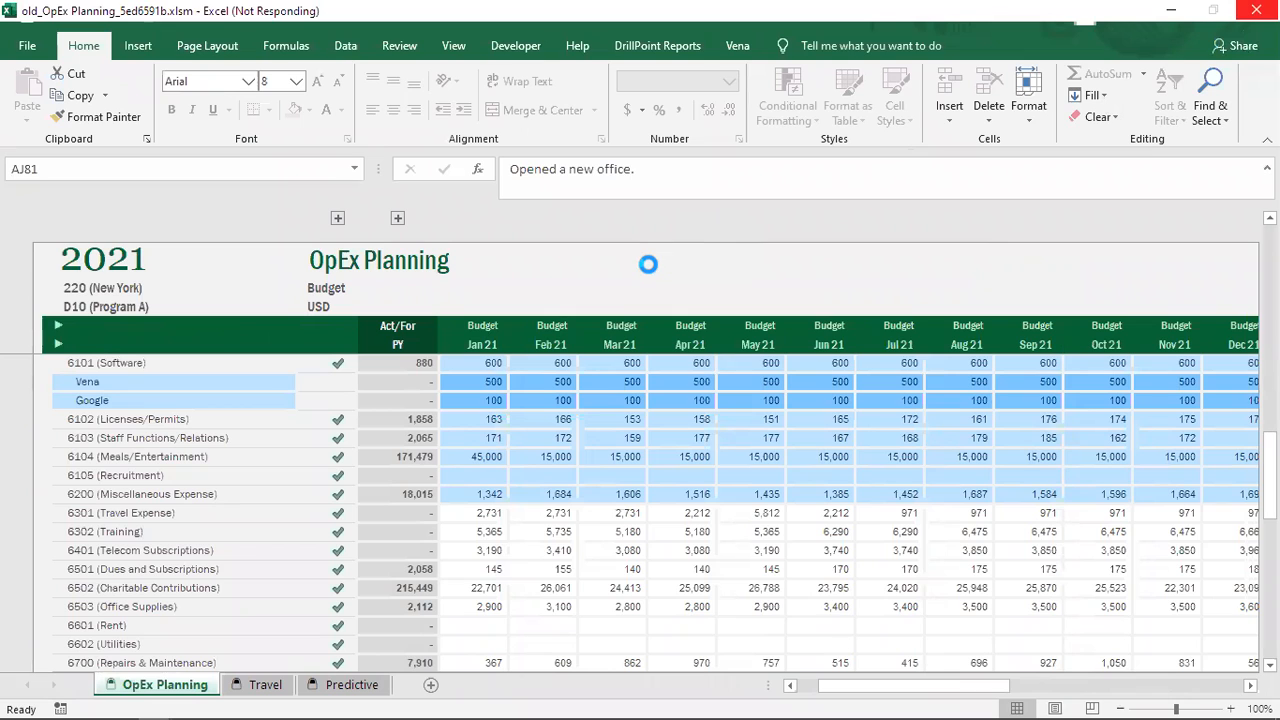
{"action": "mouse_move", "coordinate": [403, 695]}
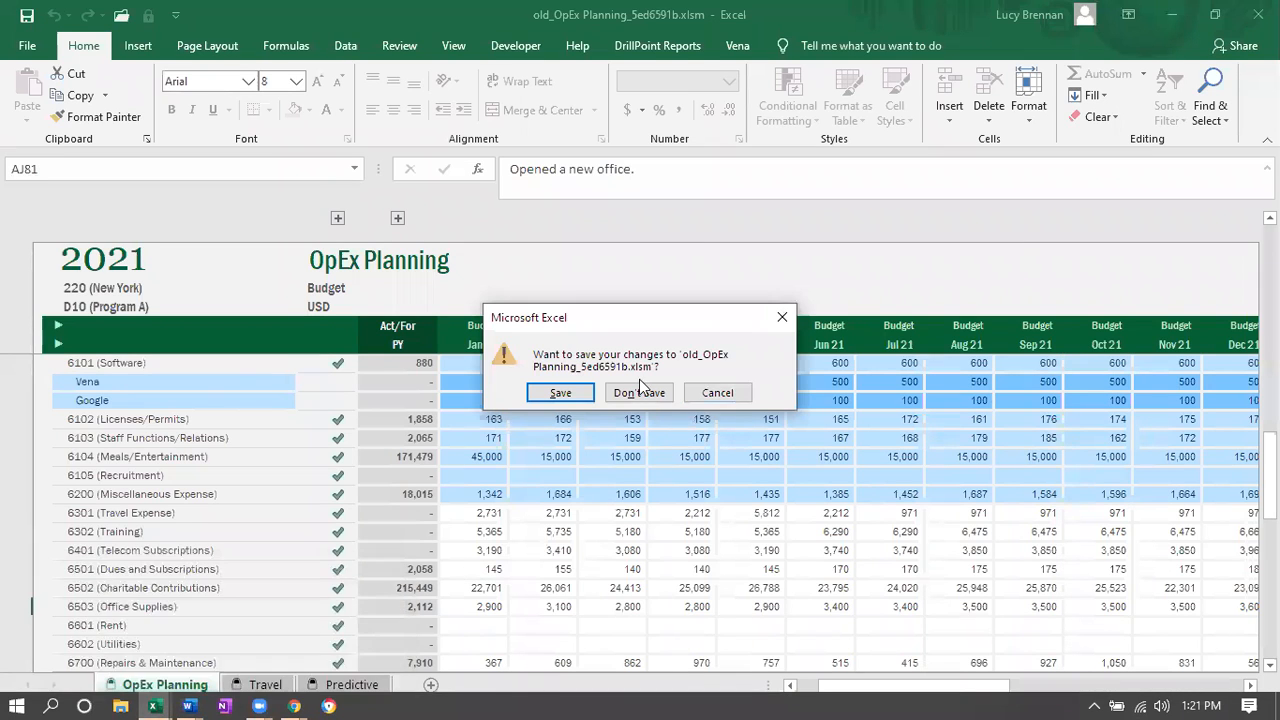
{"action": "left_click", "coordinate": [639, 393]}
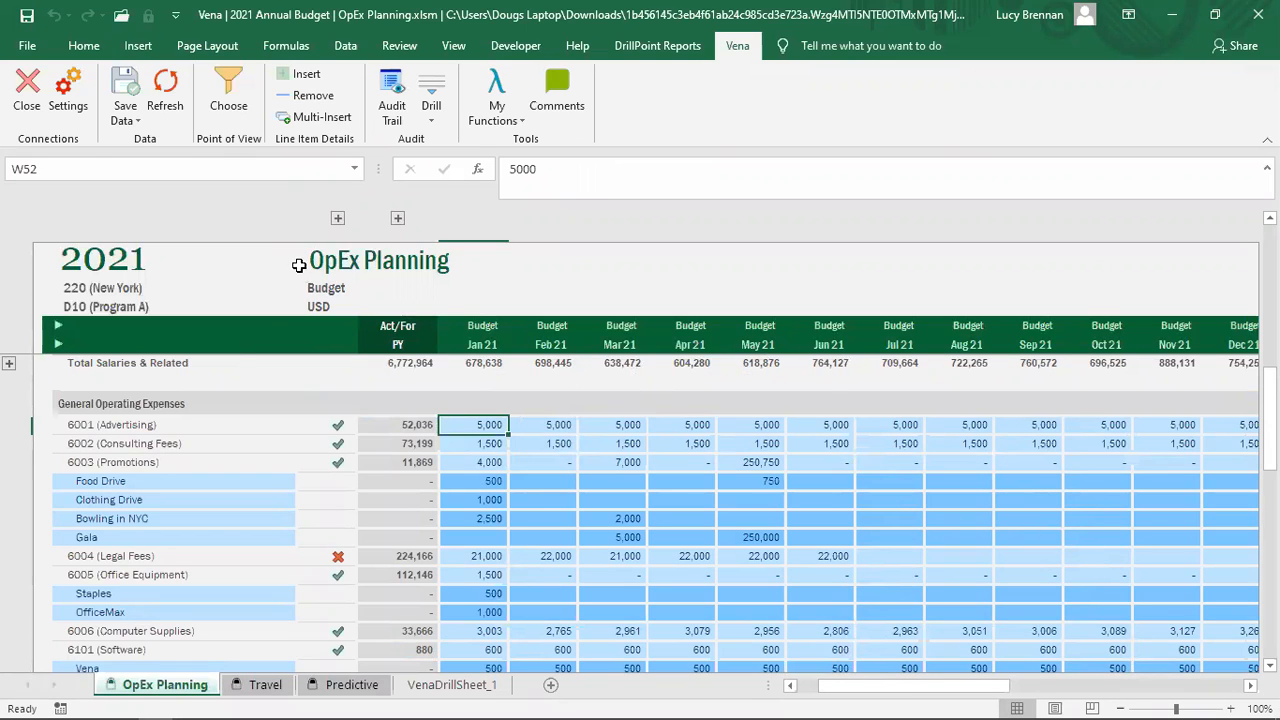
{"action": "left_click", "coordinate": [338, 219]}
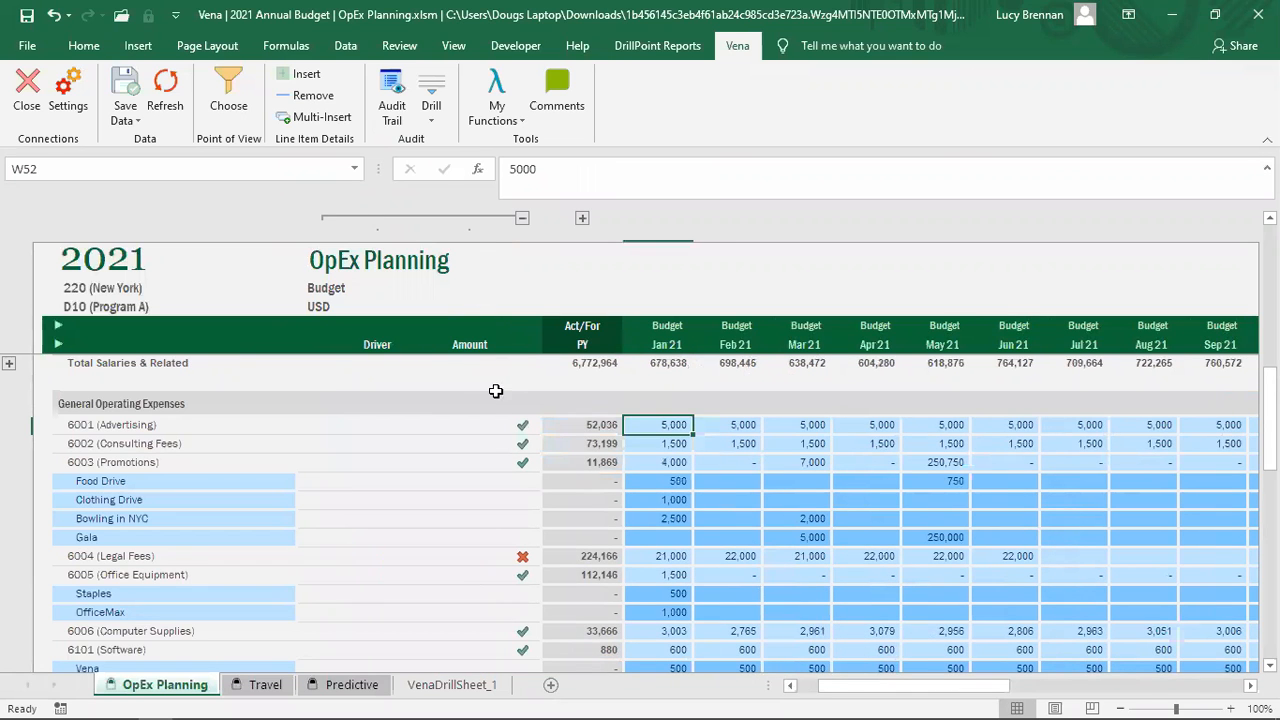
Step: Review the 6501 headcount amount of 50 and the Charitable Contributions driver choices, leaving them unchanged
{"action": "scroll", "coordinate": [495, 391], "scroll_direction": "down", "scroll_amount": 6}
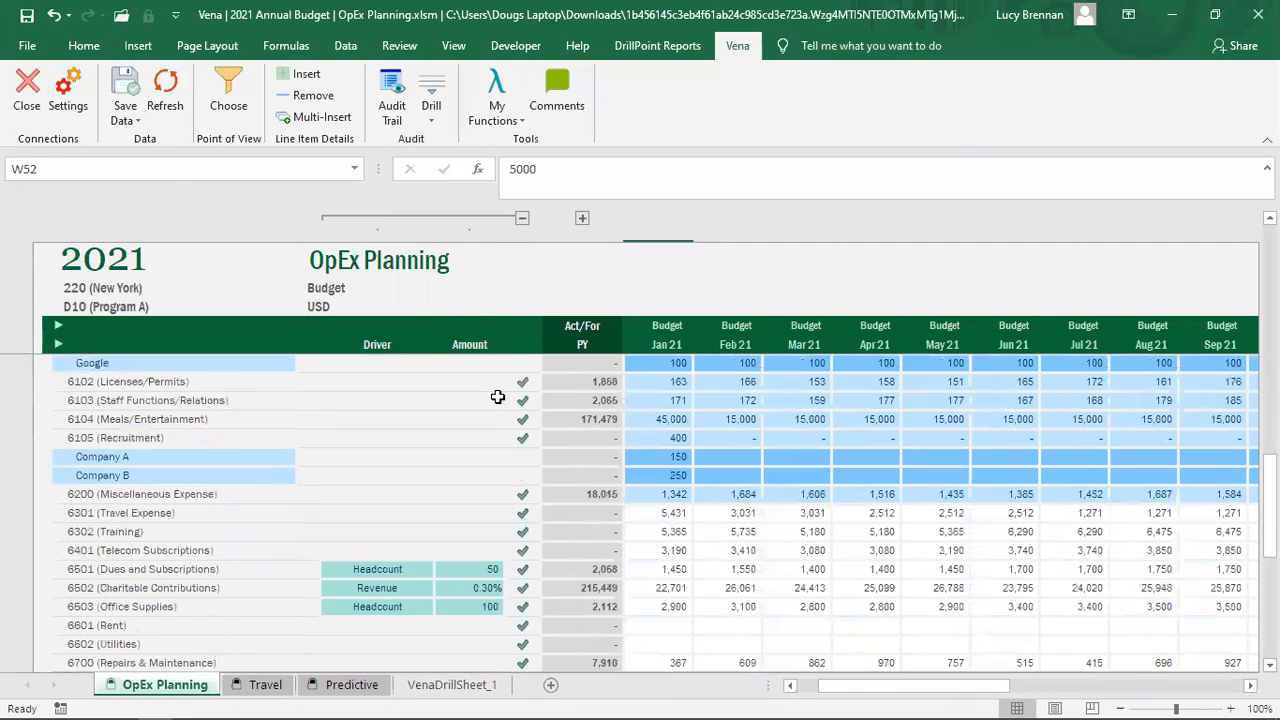
{"action": "scroll", "coordinate": [497, 397], "scroll_direction": "down", "scroll_amount": 2}
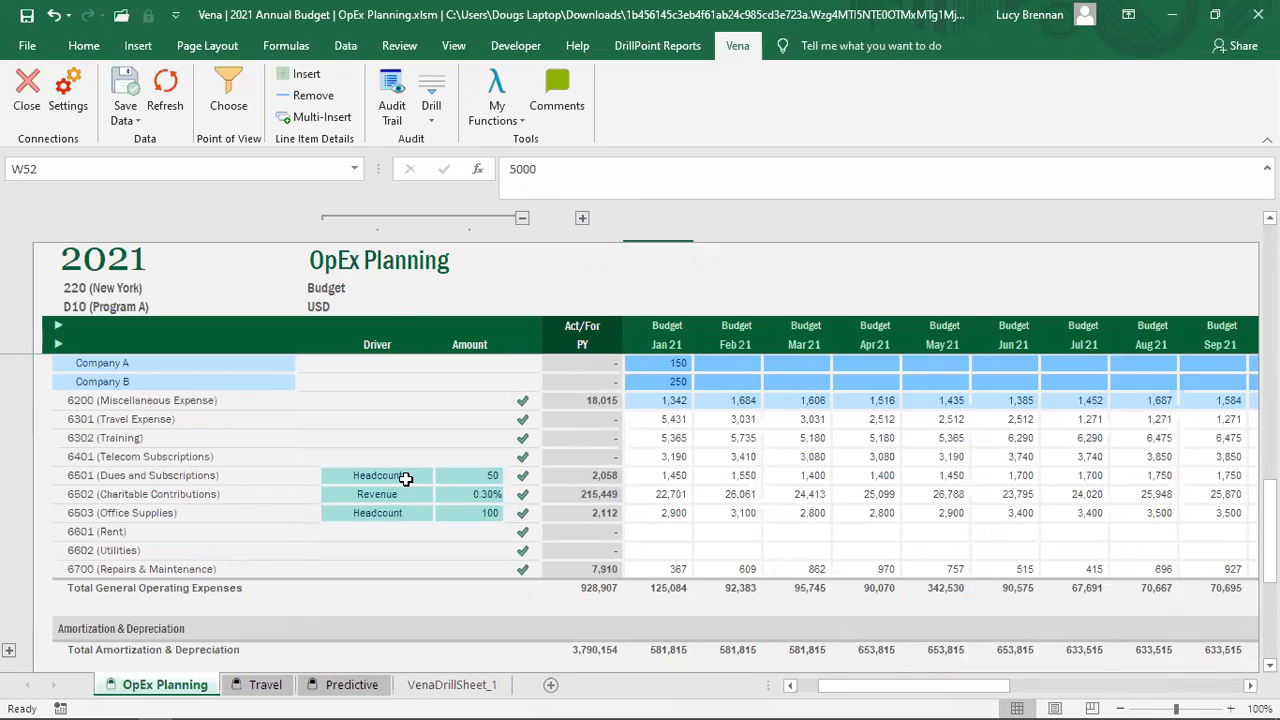
{"action": "left_click", "coordinate": [479, 477]}
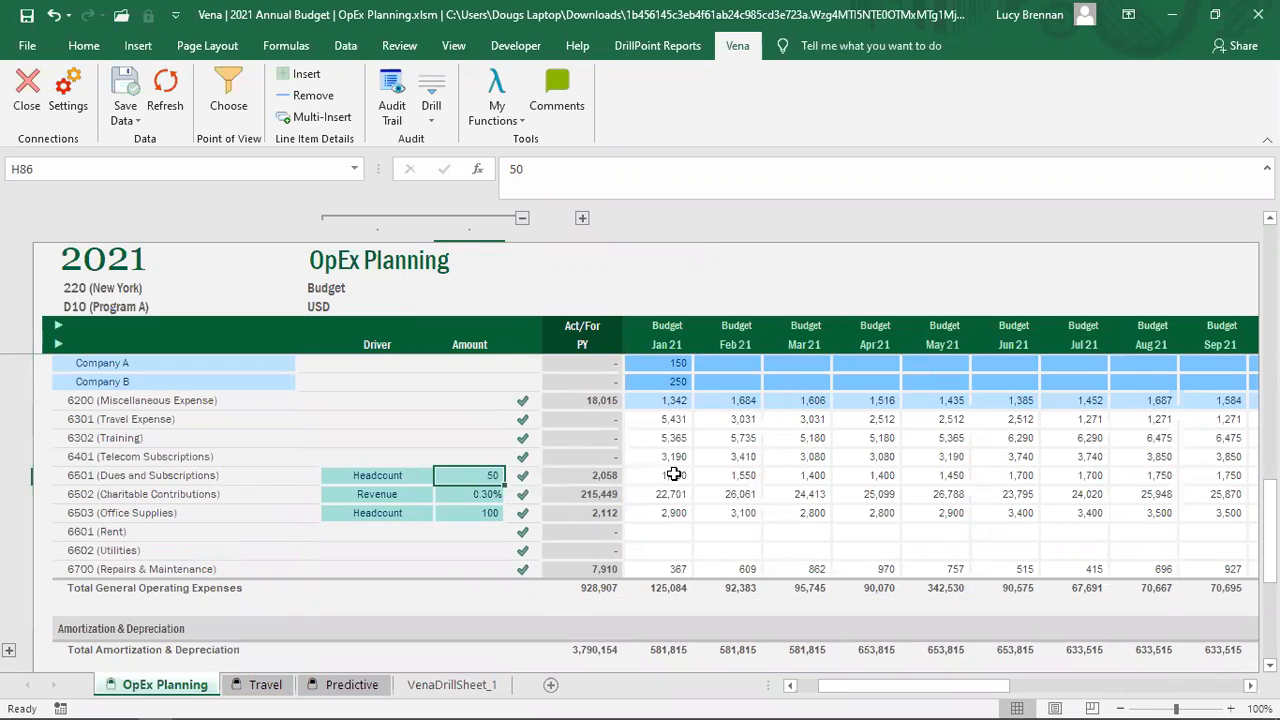
{"action": "left_click", "coordinate": [393, 495]}
{"action": "left_click", "coordinate": [441, 497]}
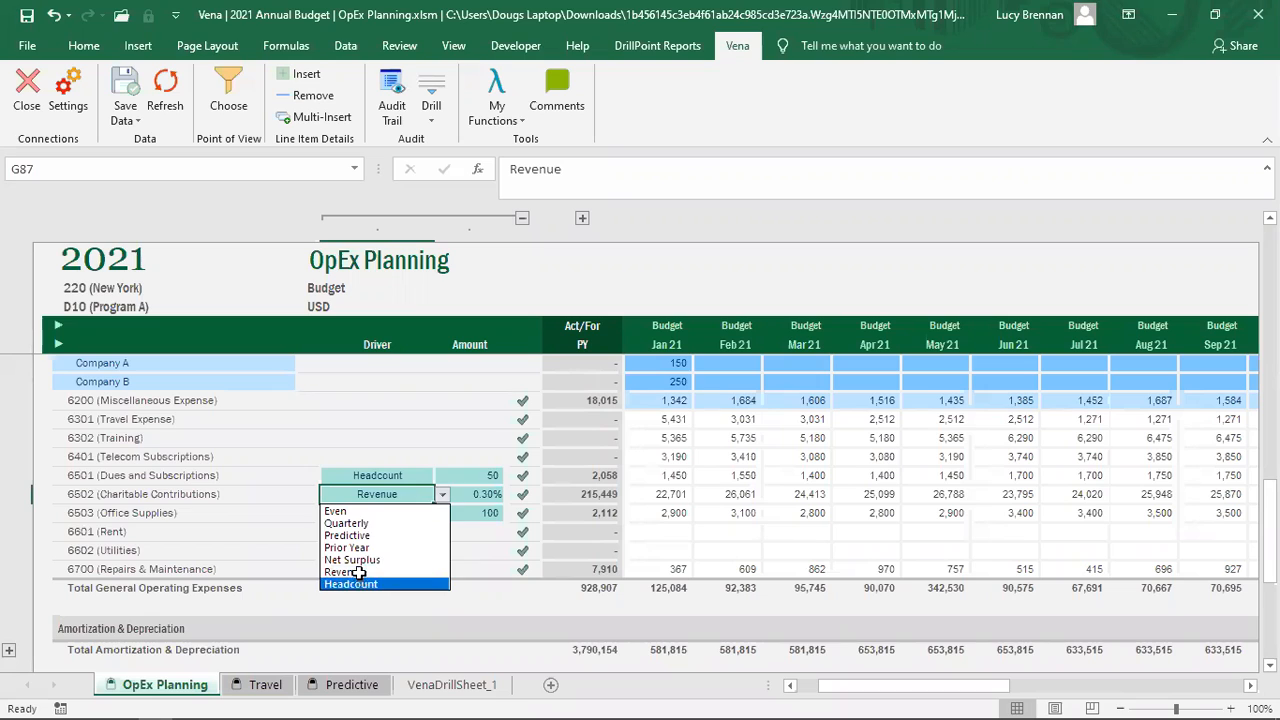
{"action": "key", "text": "Escape"}
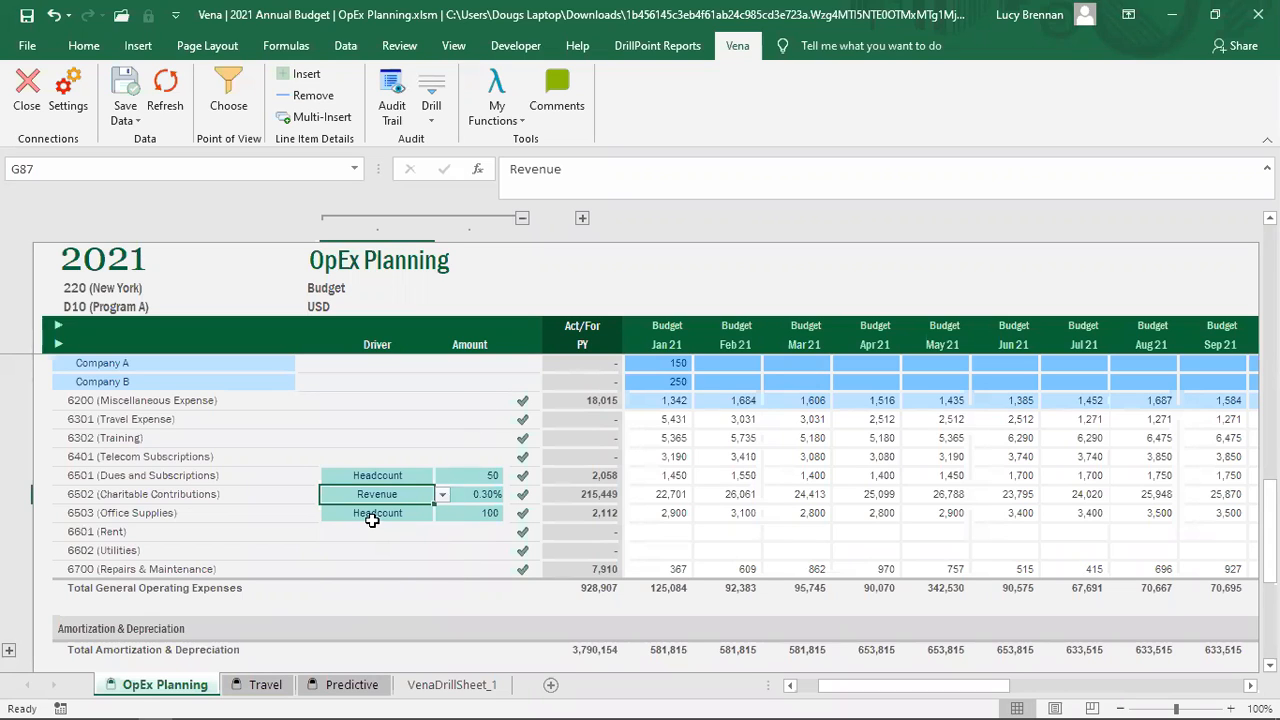
Step: Change the 6503 Office Supplies headcount amount from 100 to 150
{"action": "left_click", "coordinate": [478, 514]}
{"action": "type", "text": "150"}
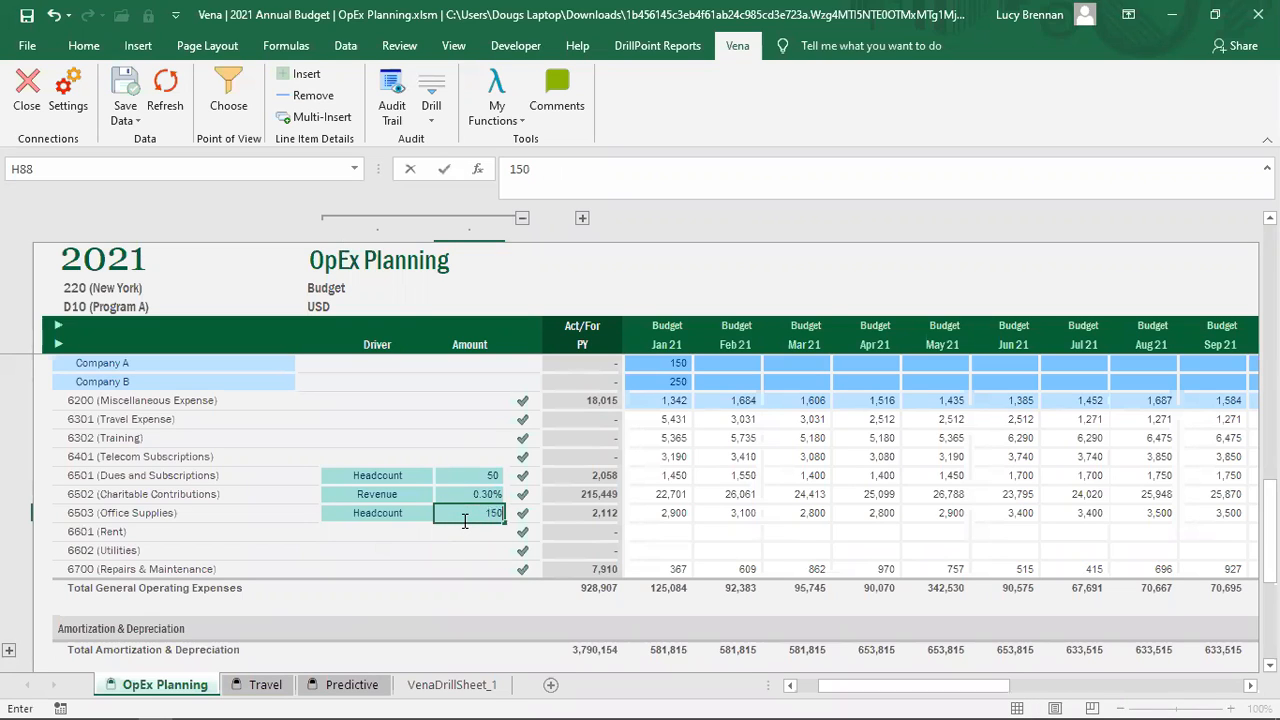
{"action": "key", "text": "Return"}
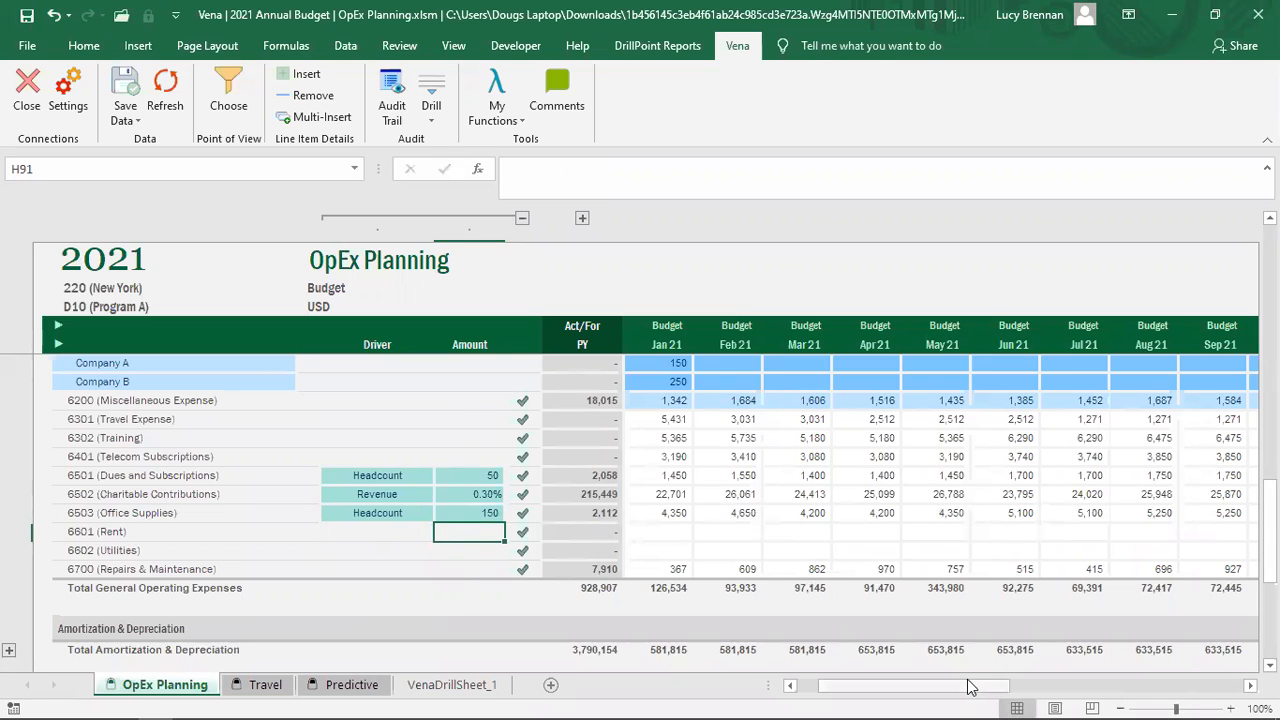
{"action": "mouse_move", "coordinate": [975, 688]}
{"action": "left_mouse_down"}
{"action": "mouse_move", "coordinate": [1087, 690]}
{"action": "mouse_move", "coordinate": [969, 690]}
{"action": "left_mouse_up"}
{"action": "left_click", "coordinate": [188, 718]}
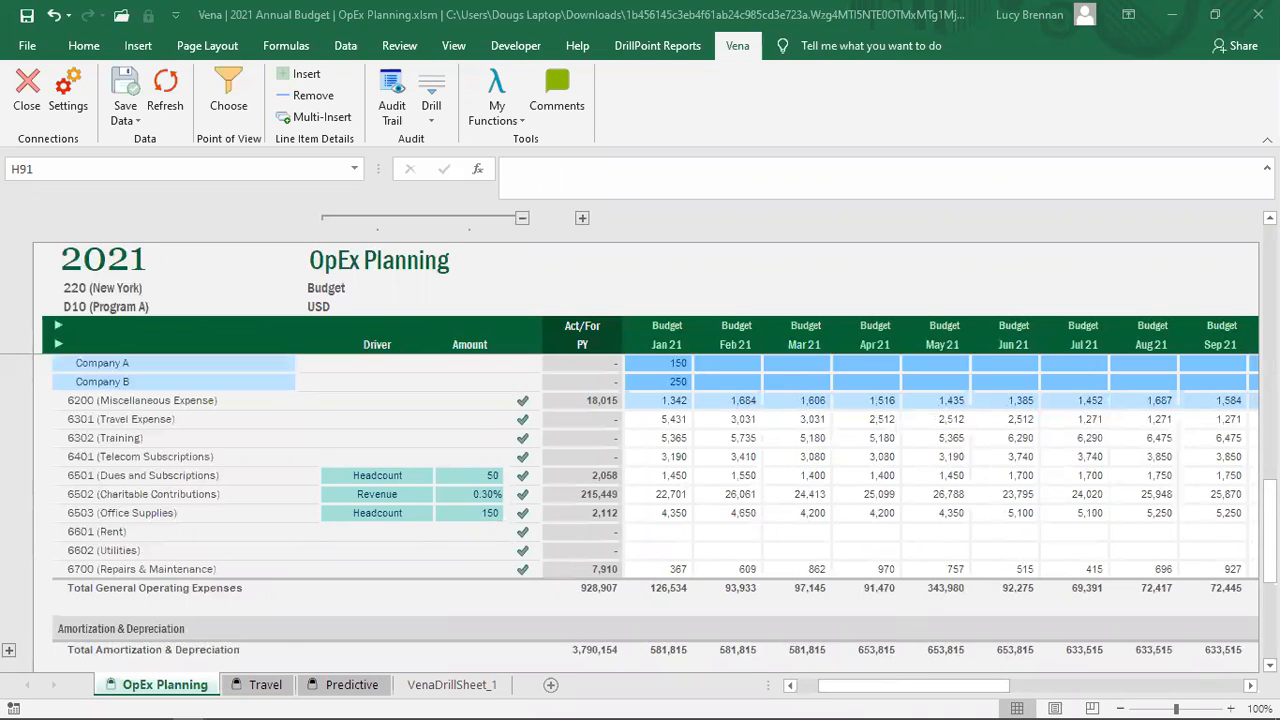
{"action": "left_click", "coordinate": [685, 544]}
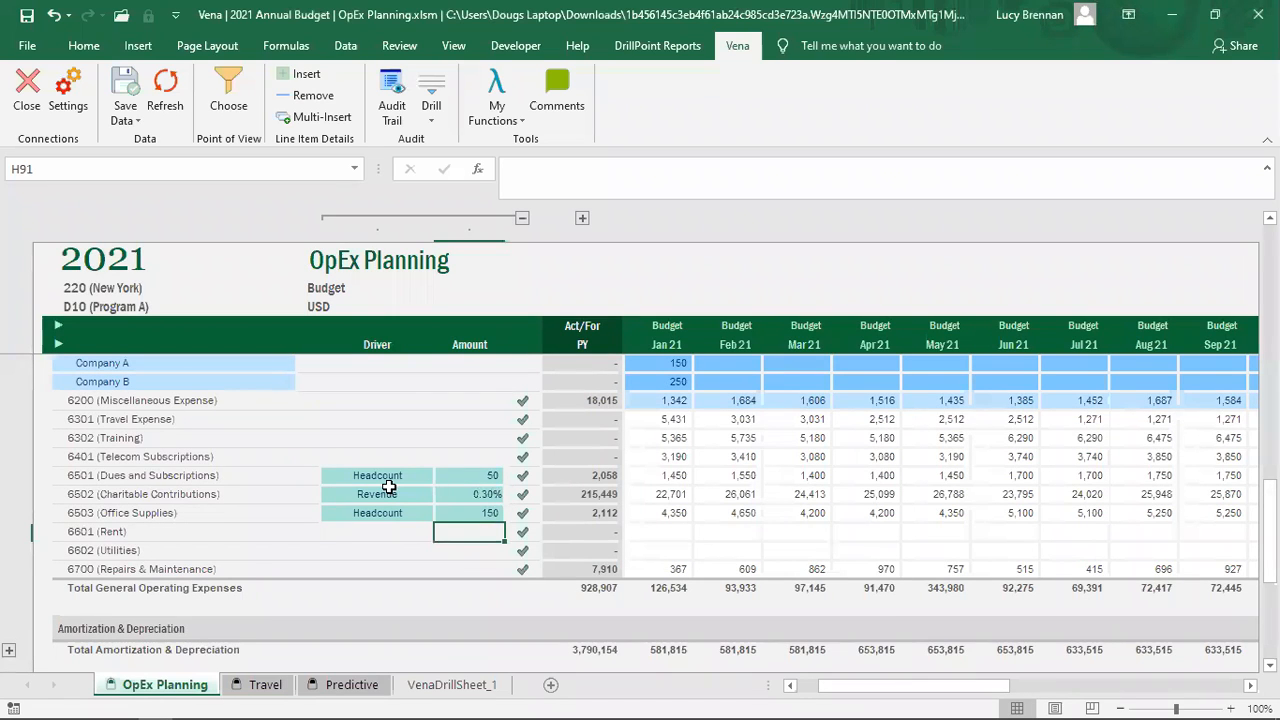
Step: Switch the 6503 Office Supplies driver to Quarterly, then to Even, giving 13 per month
{"action": "left_click", "coordinate": [412, 514]}
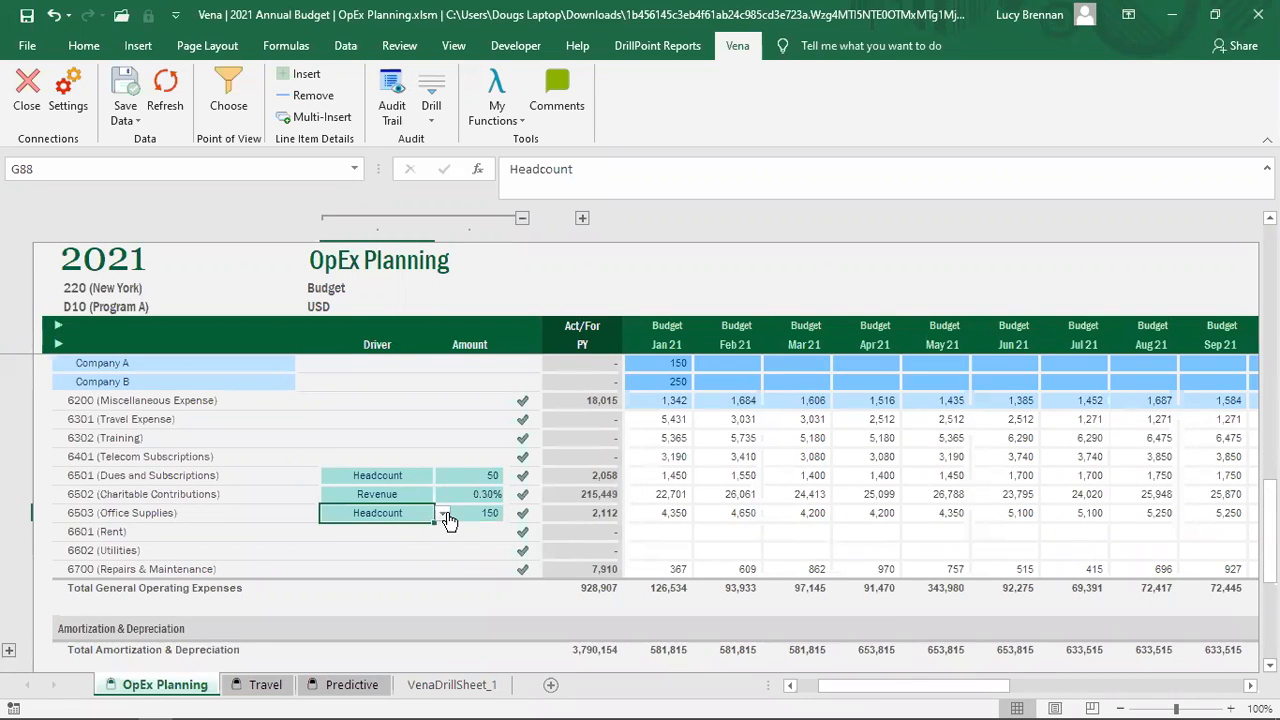
{"action": "left_click", "coordinate": [445, 516]}
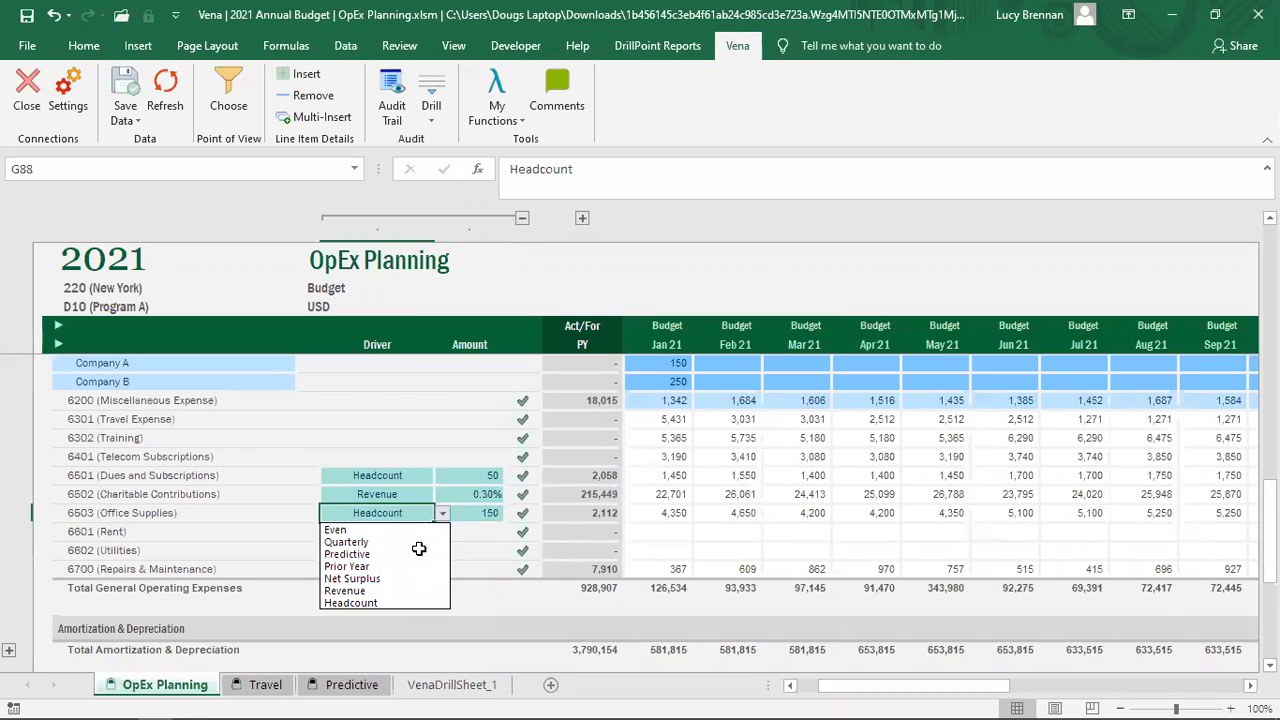
{"action": "left_click", "coordinate": [420, 541]}
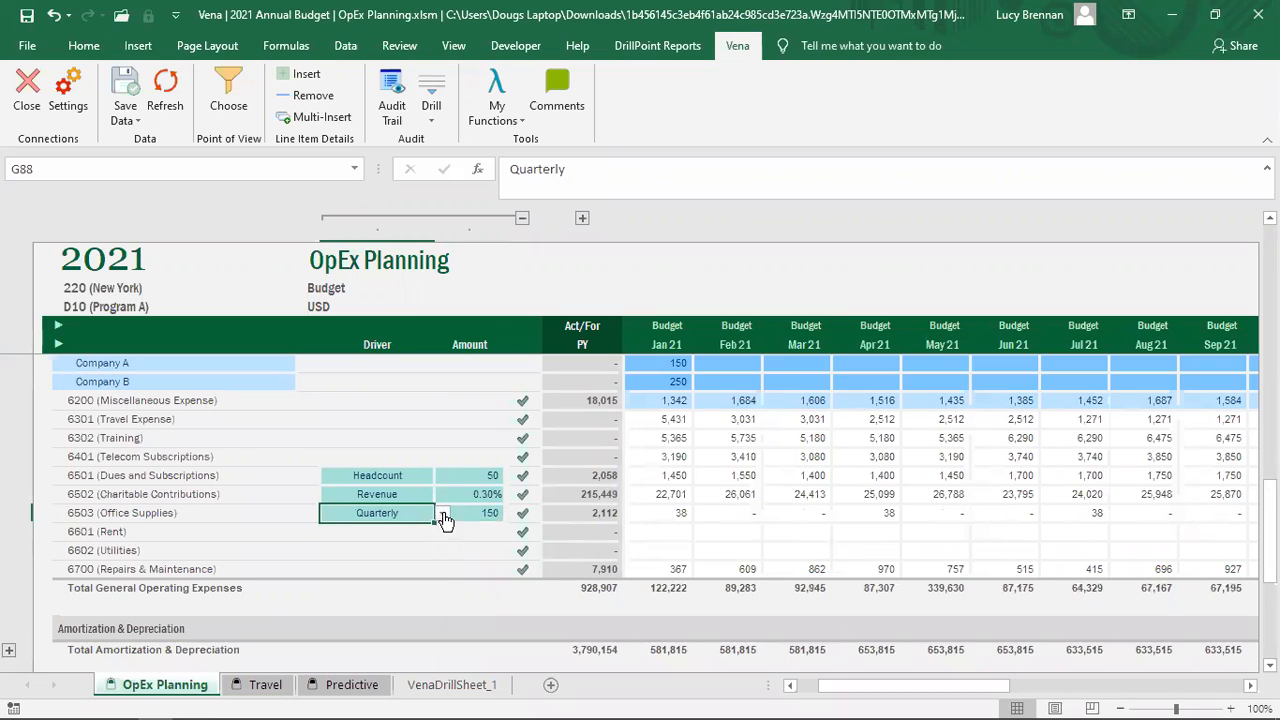
{"action": "left_click", "coordinate": [443, 516]}
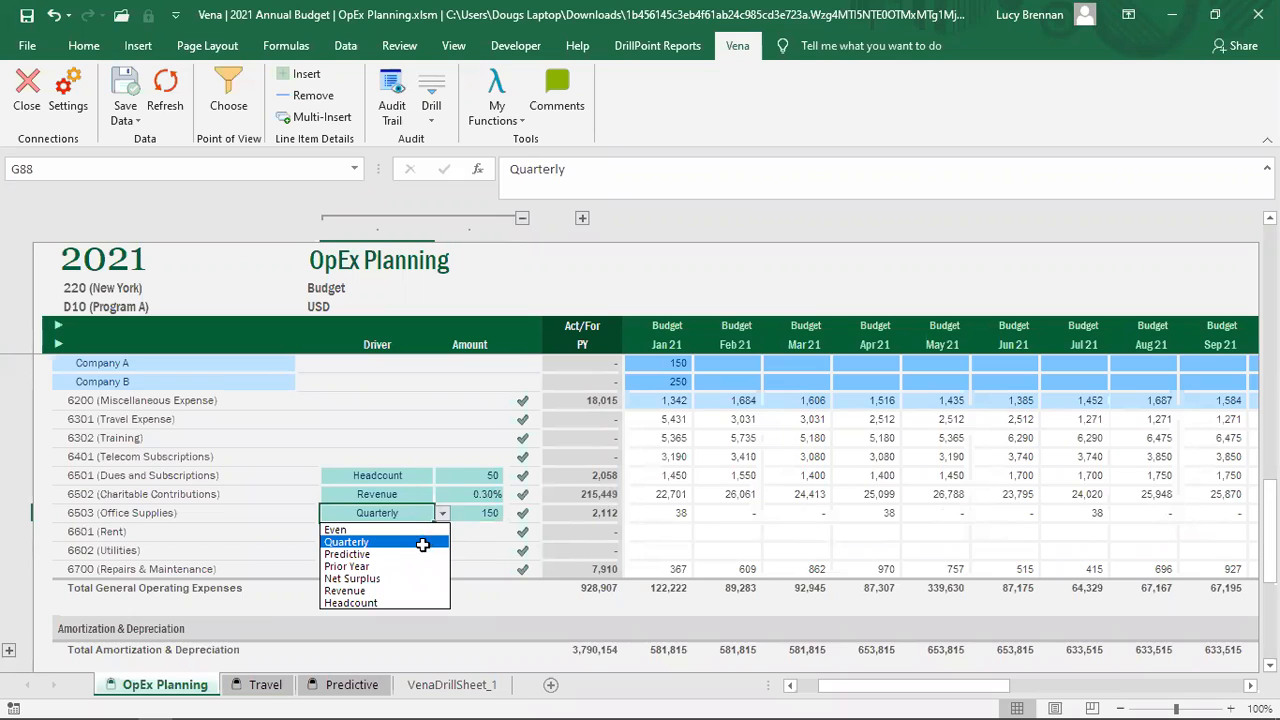
{"action": "left_click", "coordinate": [353, 530]}
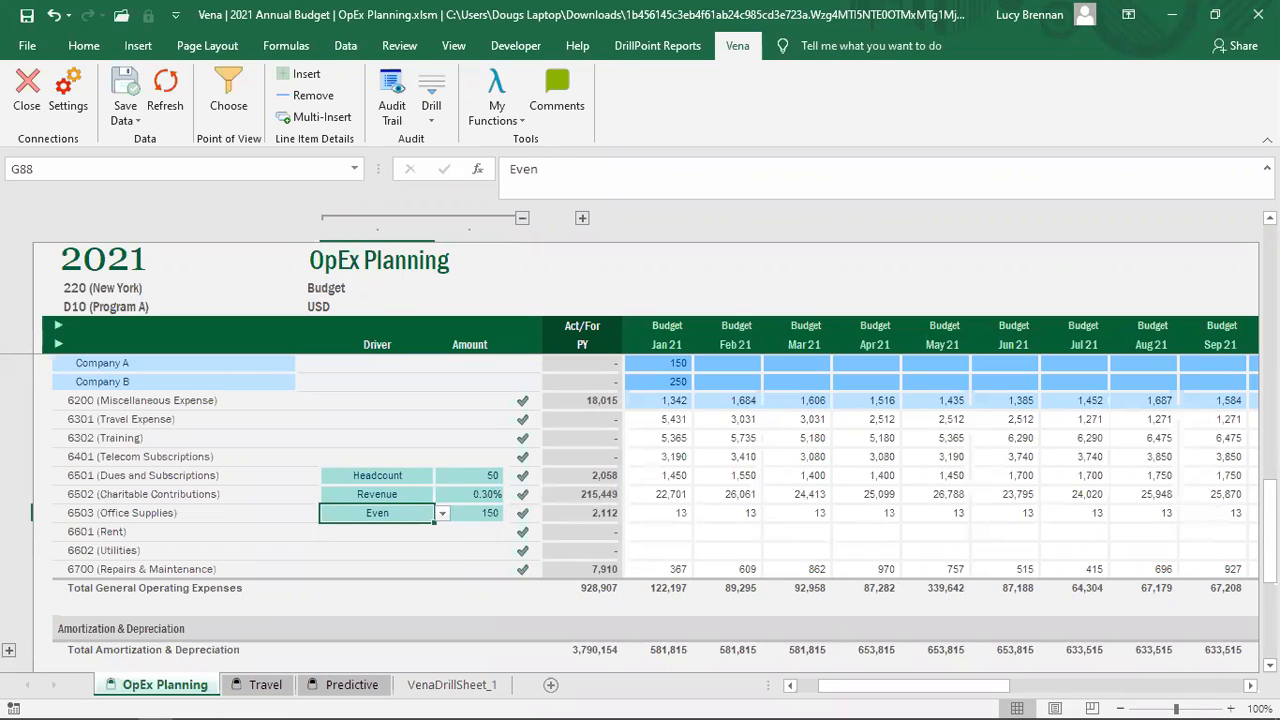
{"action": "left_click", "coordinate": [187, 718]}
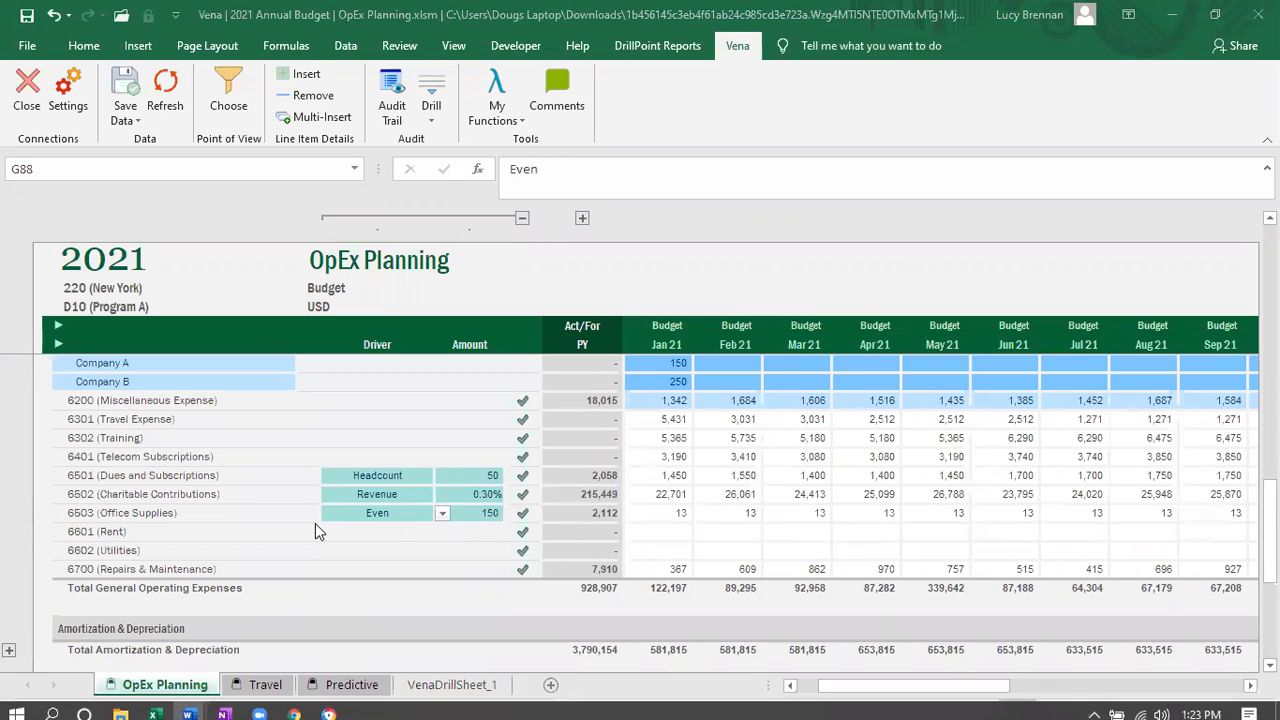
{"action": "scroll", "coordinate": [315, 523], "scroll_direction": "up", "scroll_amount": 1}
{"action": "scroll", "coordinate": [315, 531], "scroll_direction": "up", "scroll_amount": 1}
{"action": "scroll", "coordinate": [315, 531], "scroll_direction": "up", "scroll_amount": 2}
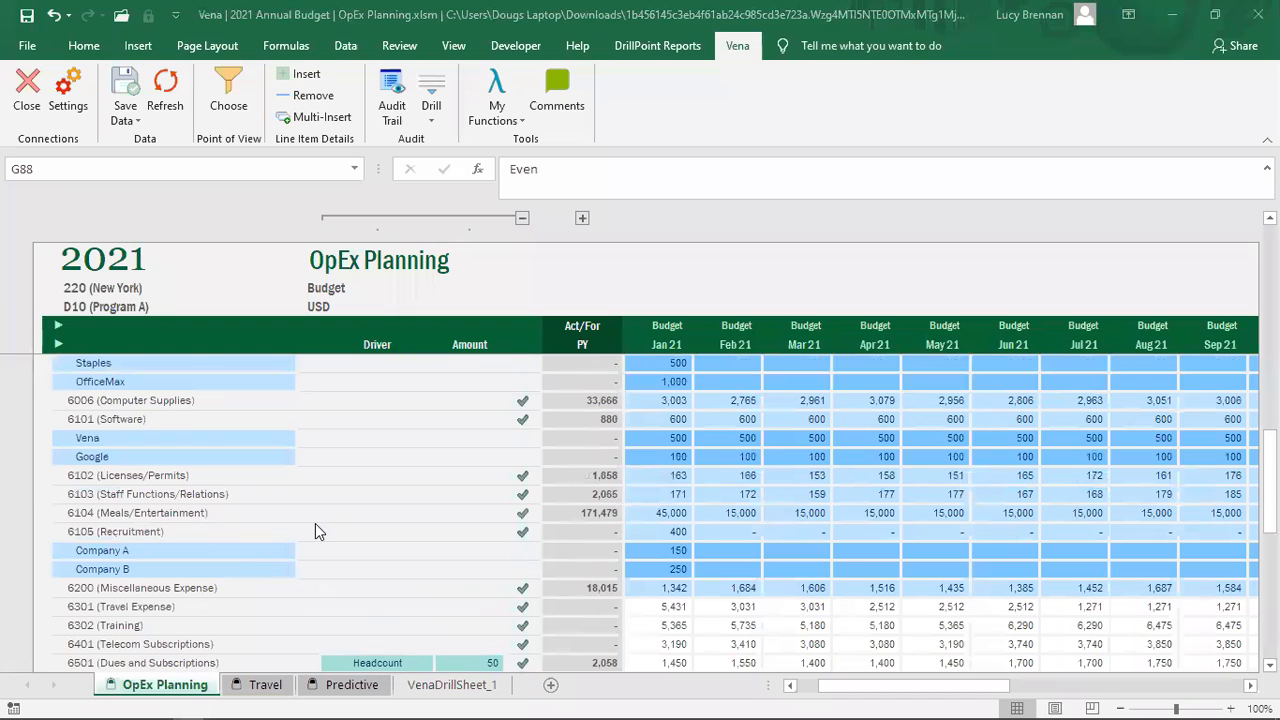
{"action": "scroll", "coordinate": [315, 531], "scroll_direction": "down", "scroll_amount": 2}
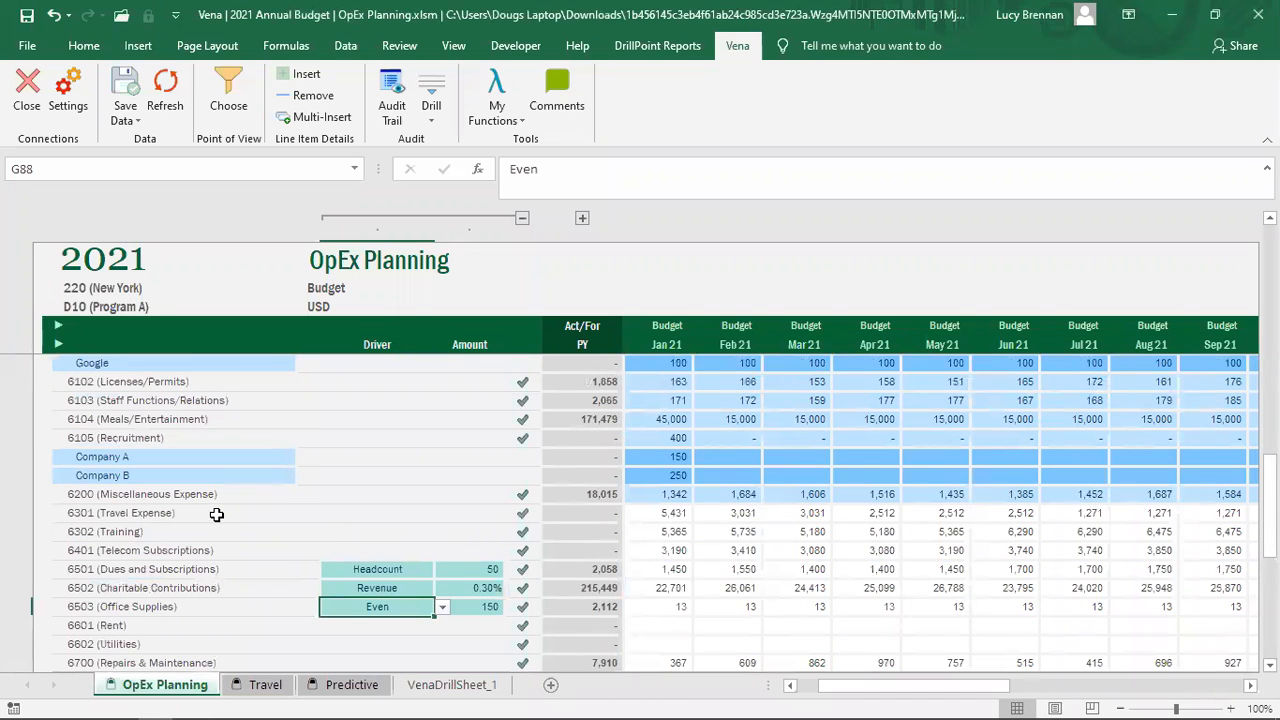
{"action": "left_click", "coordinate": [216, 514]}
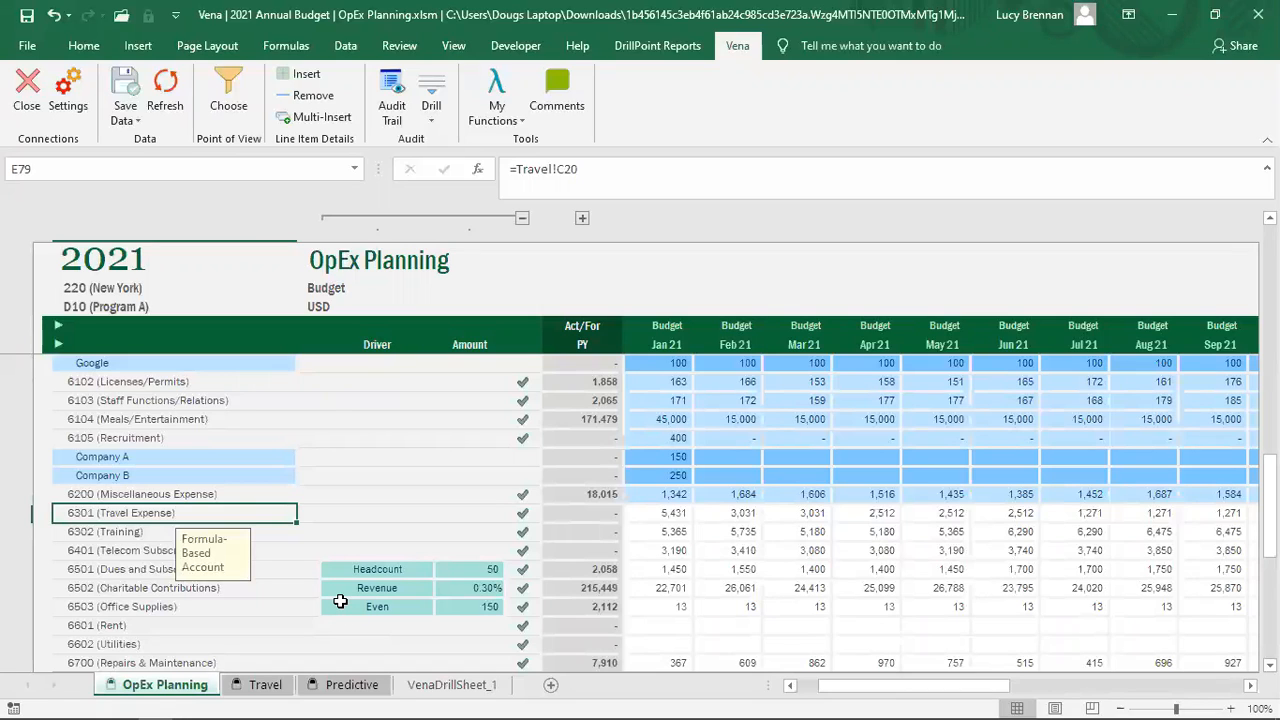
{"action": "left_click", "coordinate": [661, 514]}
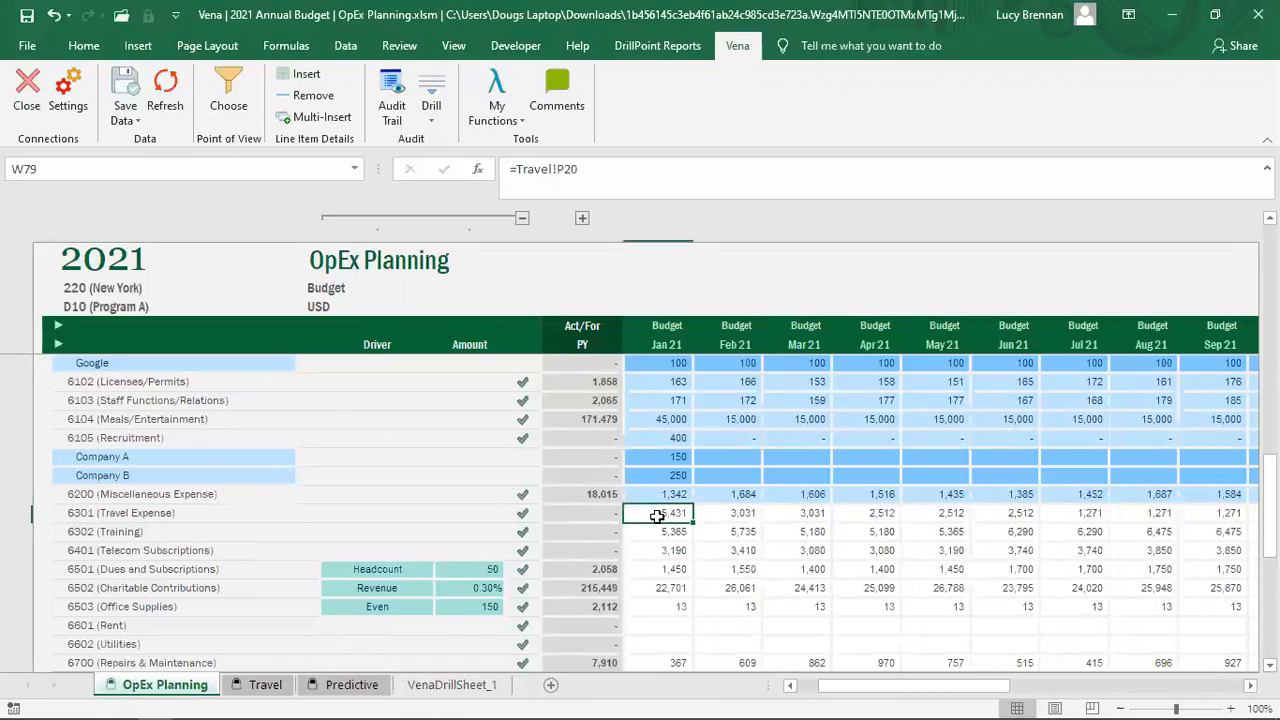
{"action": "left_click", "coordinate": [755, 514]}
{"action": "left_click", "coordinate": [808, 514]}
{"action": "left_click", "coordinate": [872, 513]}
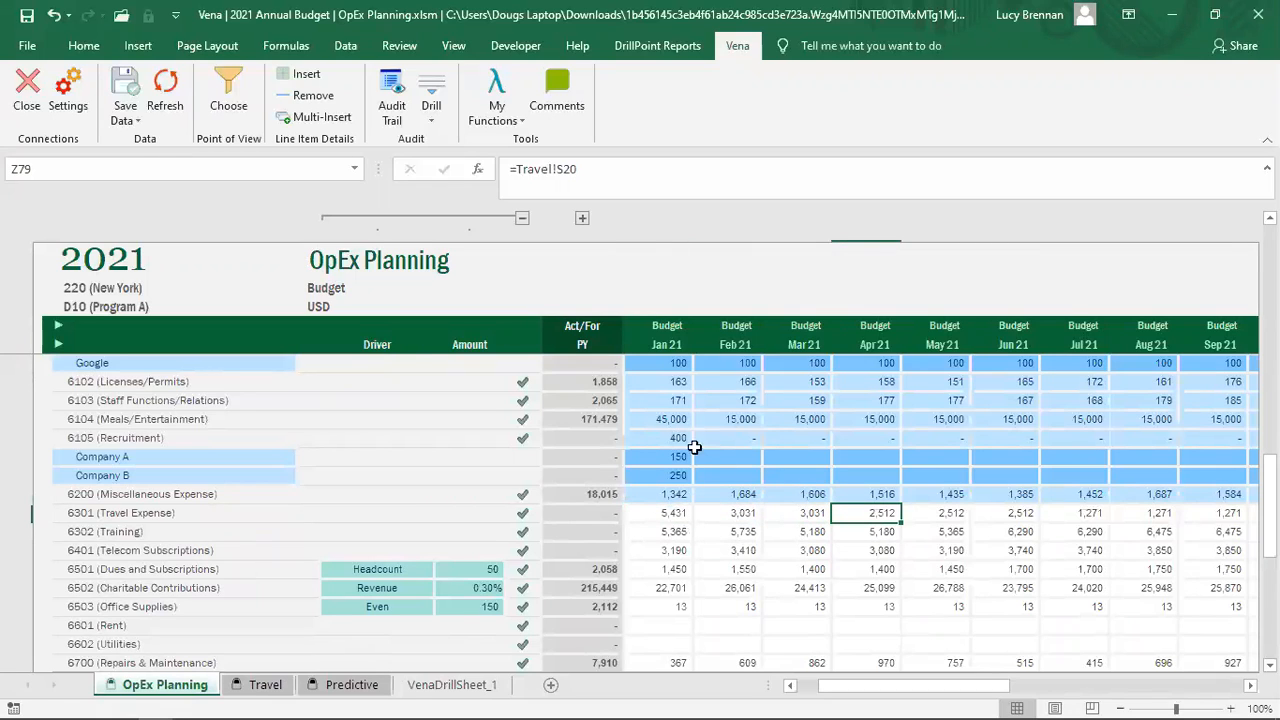
Step: On the Travel sheet, add a new 'Gala' travel detail line and enter the employee's name
{"action": "left_click", "coordinate": [266, 688]}
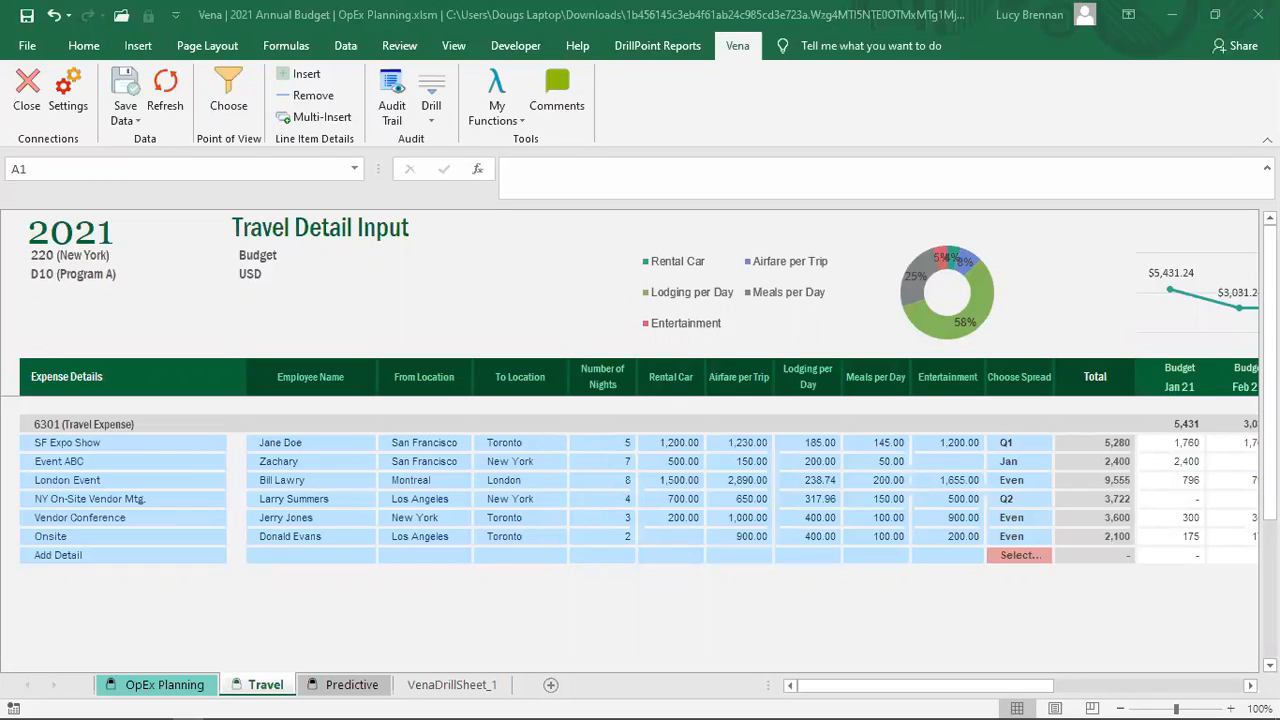
{"action": "left_click", "coordinate": [155, 546]}
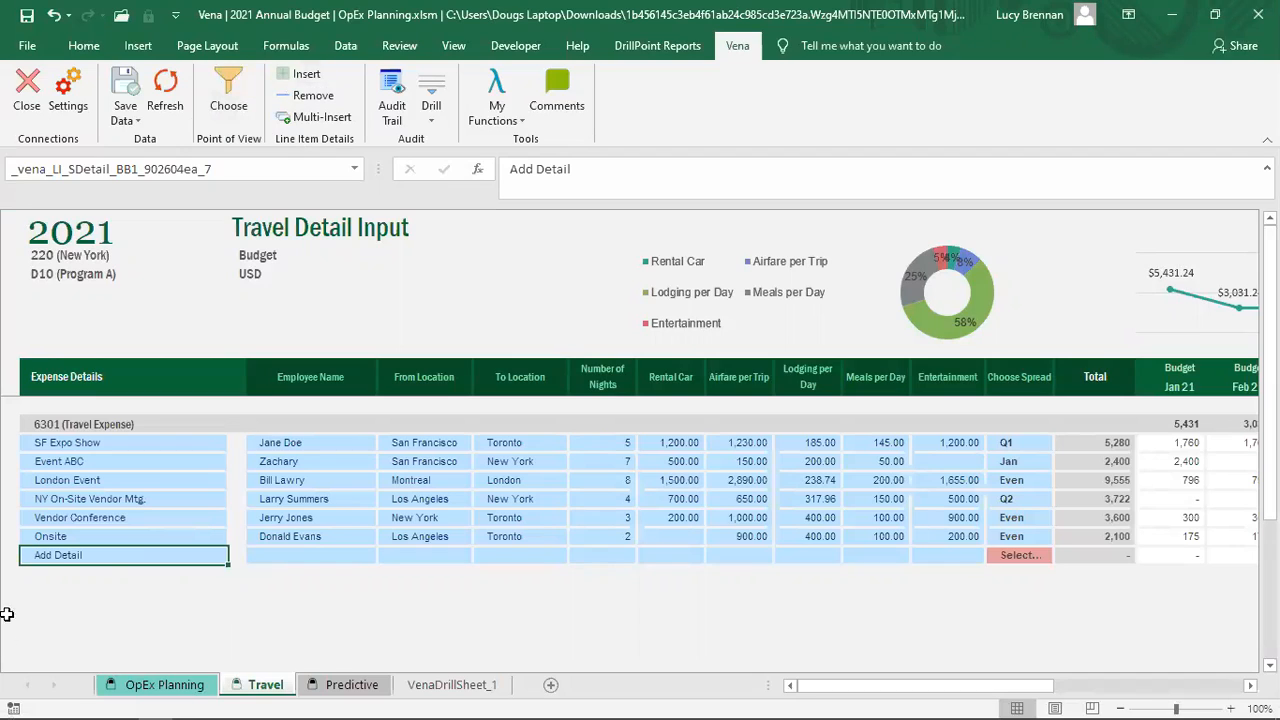
{"action": "left_click", "coordinate": [312, 75]}
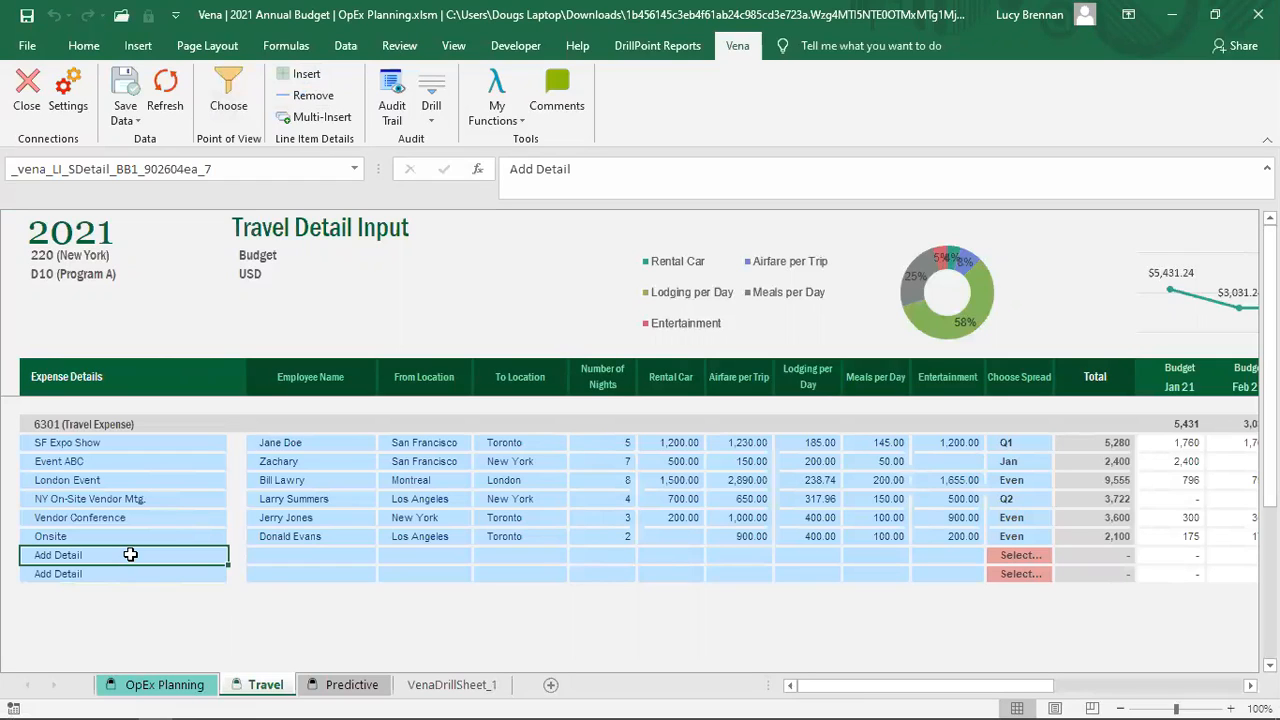
{"action": "type", "text": "G"}
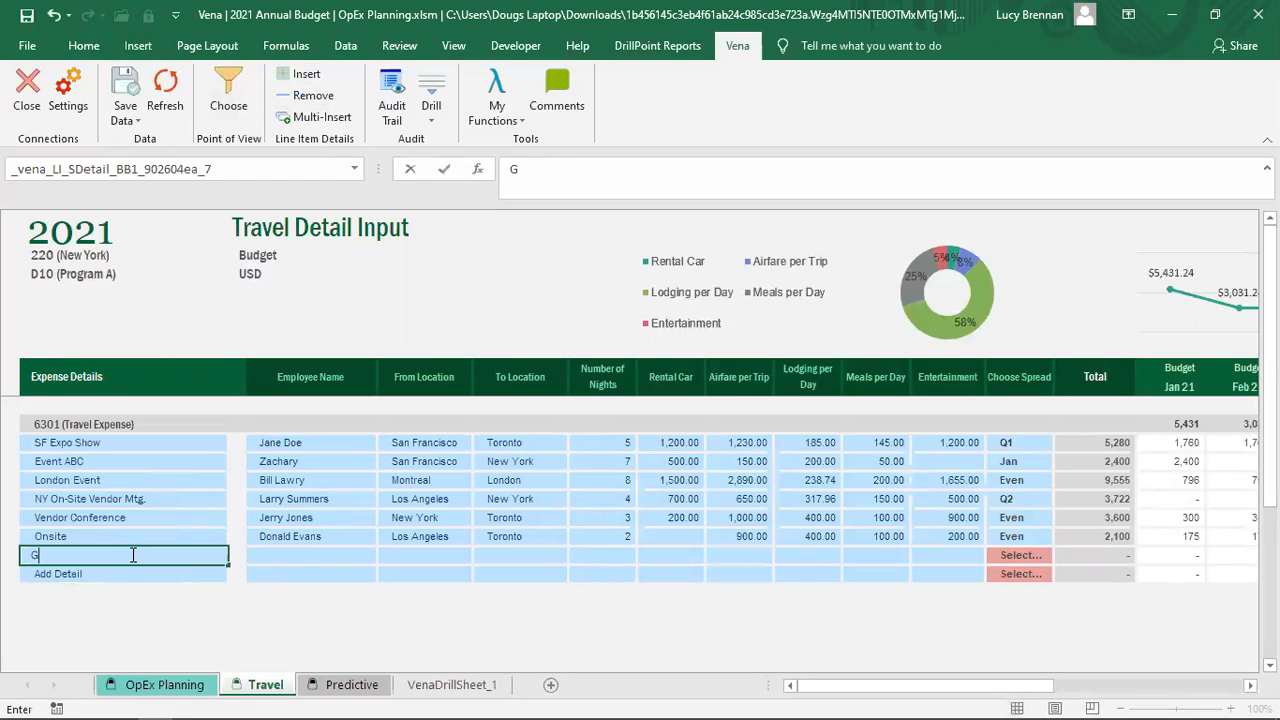
{"action": "type", "text": "ala"}
{"action": "key", "text": "Tab"}
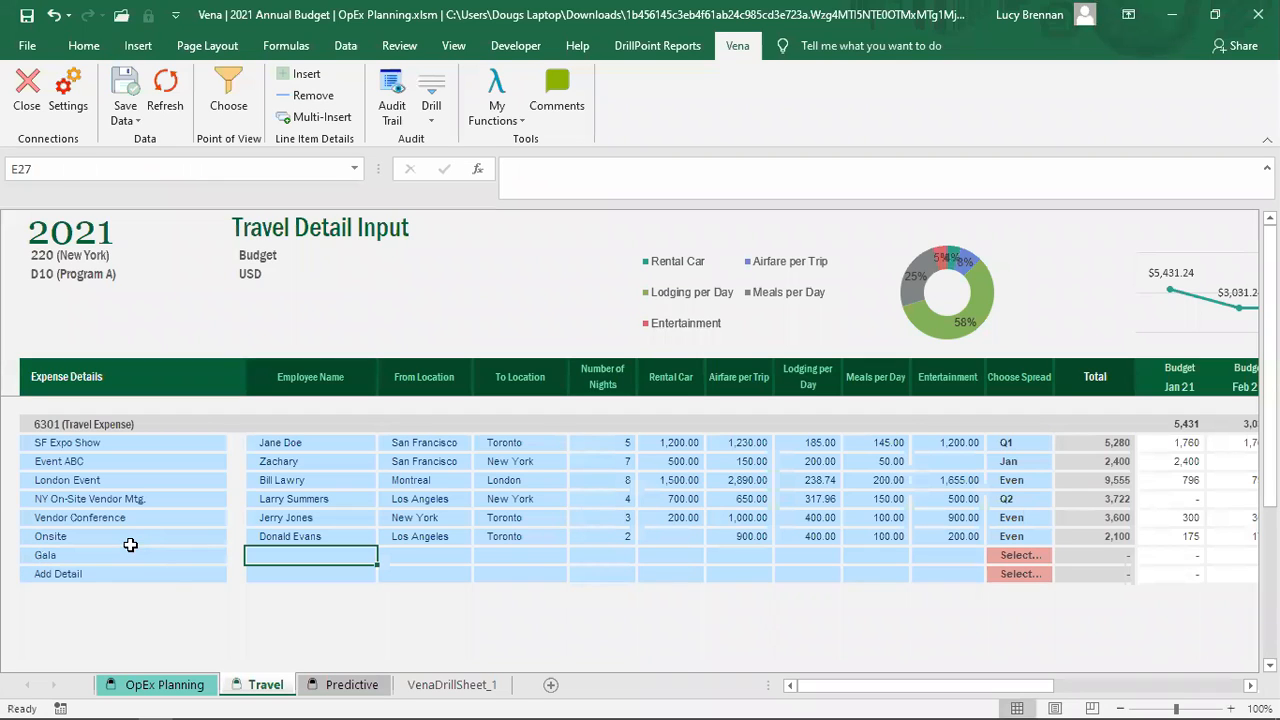
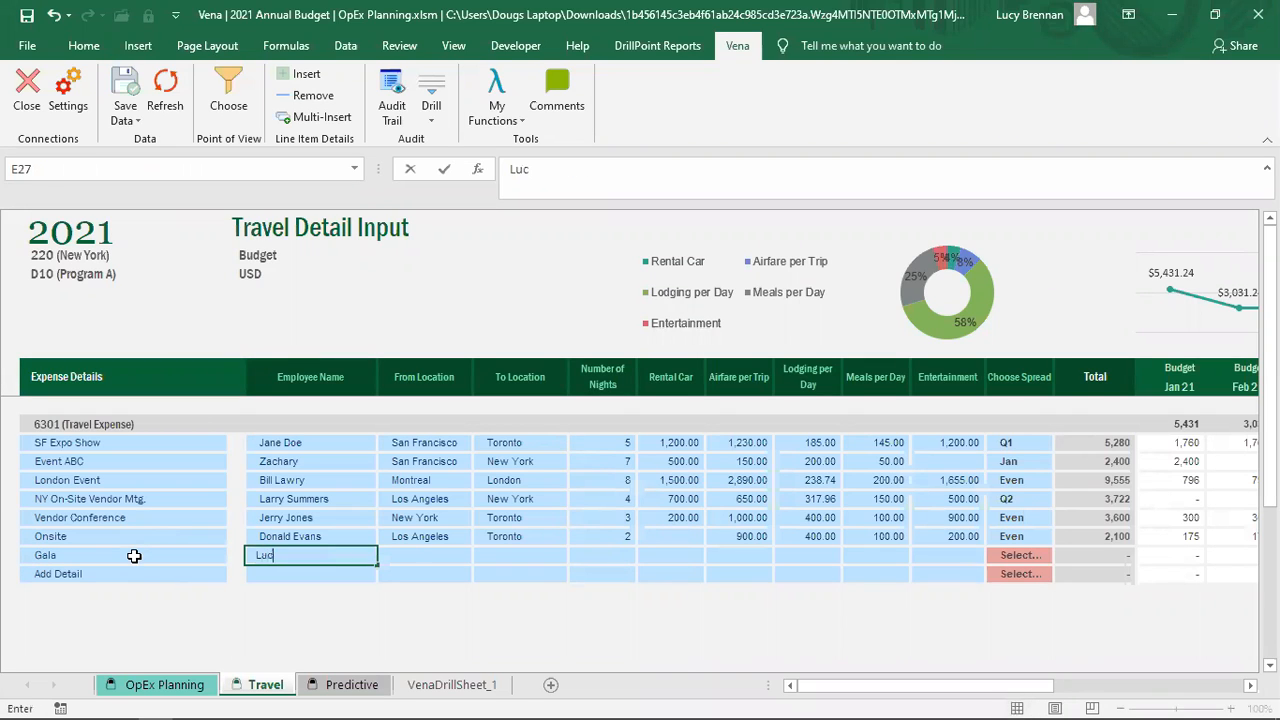
{"action": "key", "text": "Tab"}
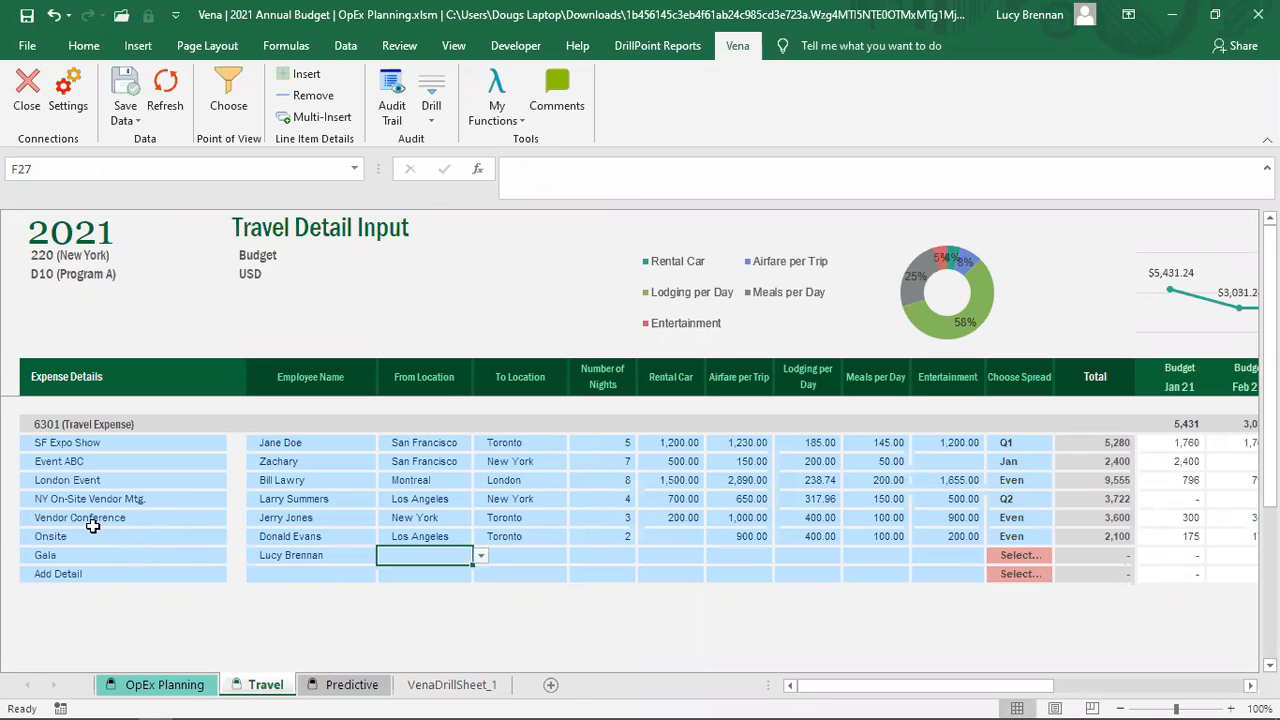
Step: Set the Gala trip from San Francisco to Montreal for 5 nights
{"action": "left_click", "coordinate": [481, 557]}
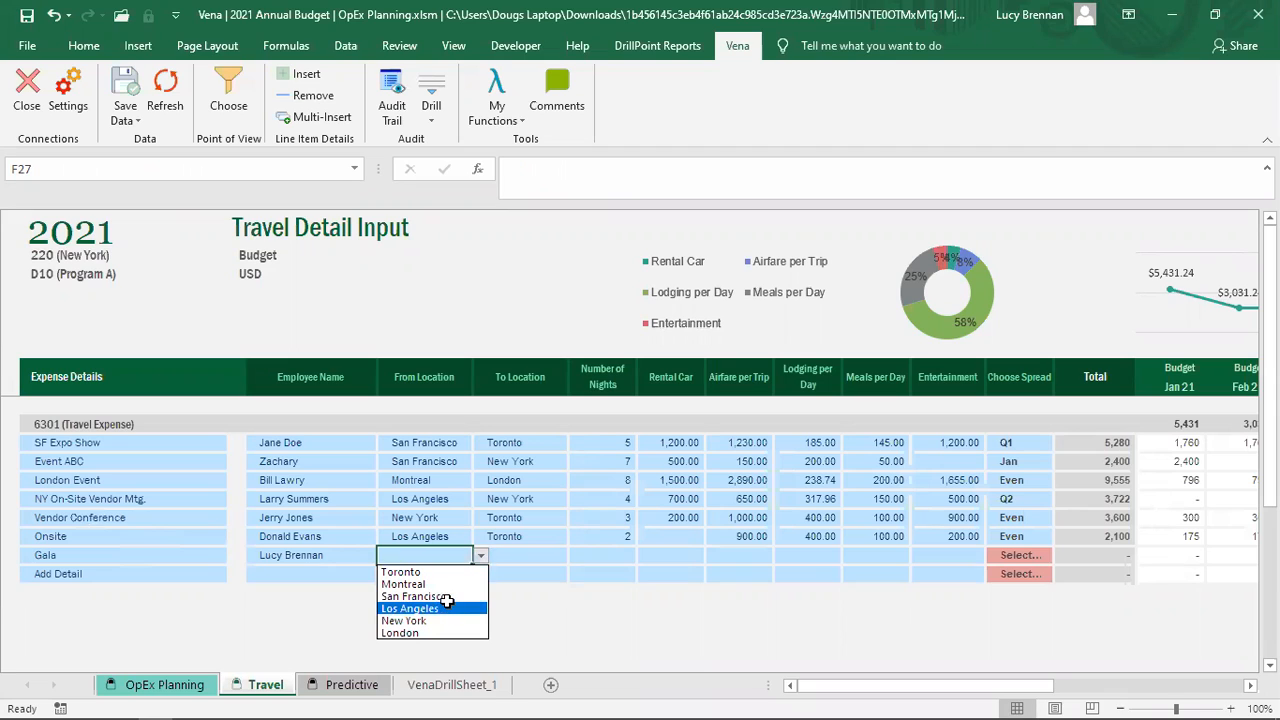
{"action": "left_click", "coordinate": [458, 597]}
{"action": "left_click", "coordinate": [543, 557]}
{"action": "left_click", "coordinate": [575, 562]}
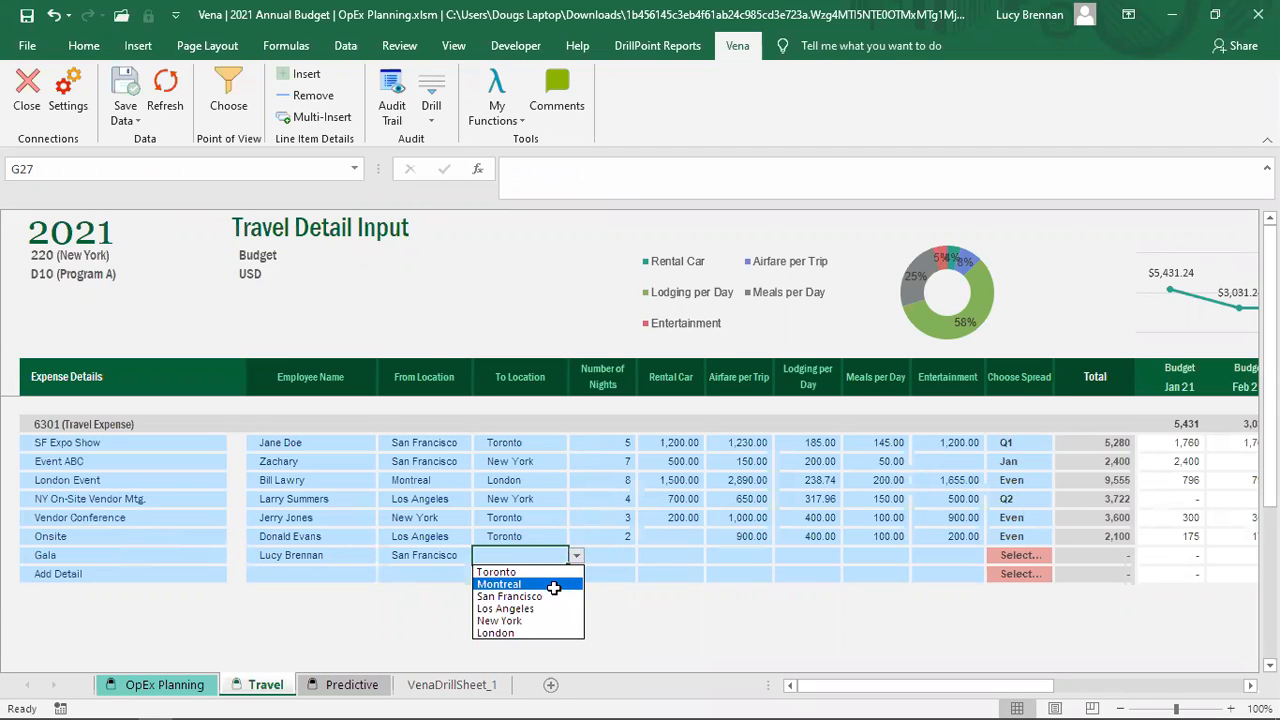
{"action": "left_click", "coordinate": [556, 581]}
{"action": "left_click", "coordinate": [625, 556]}
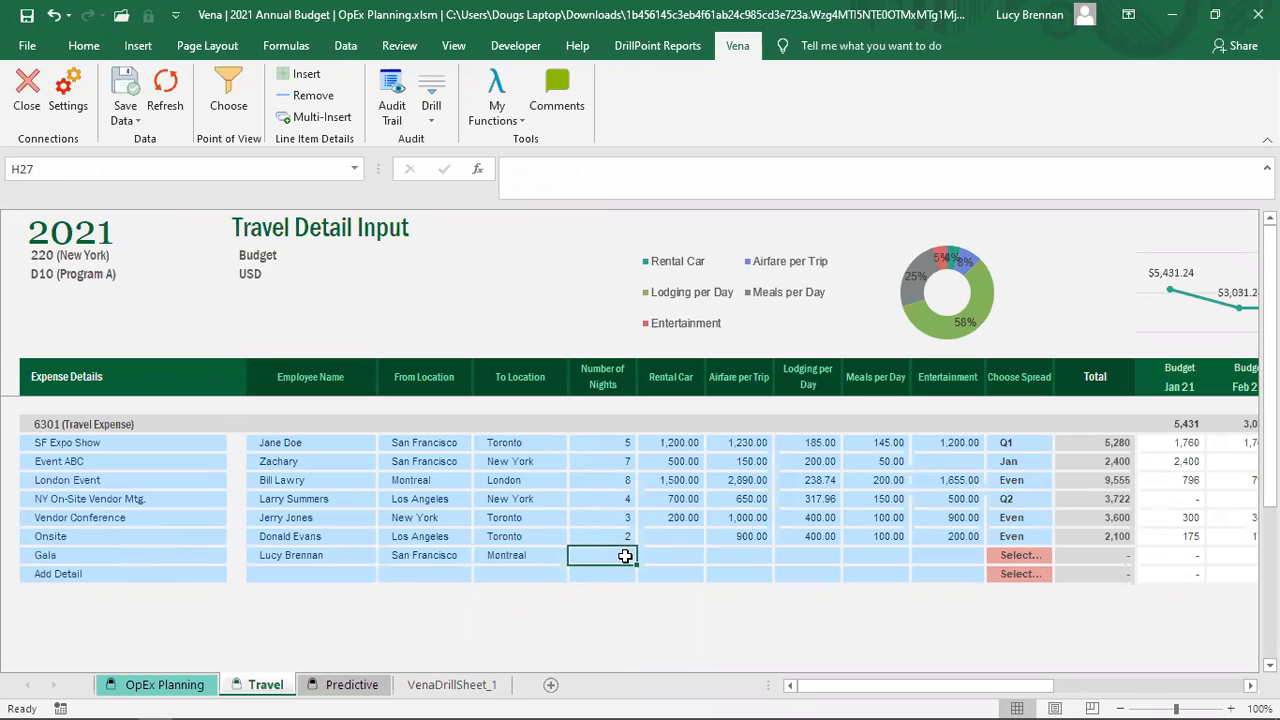
{"action": "type", "text": "5"}
{"action": "key", "text": "Tab"}
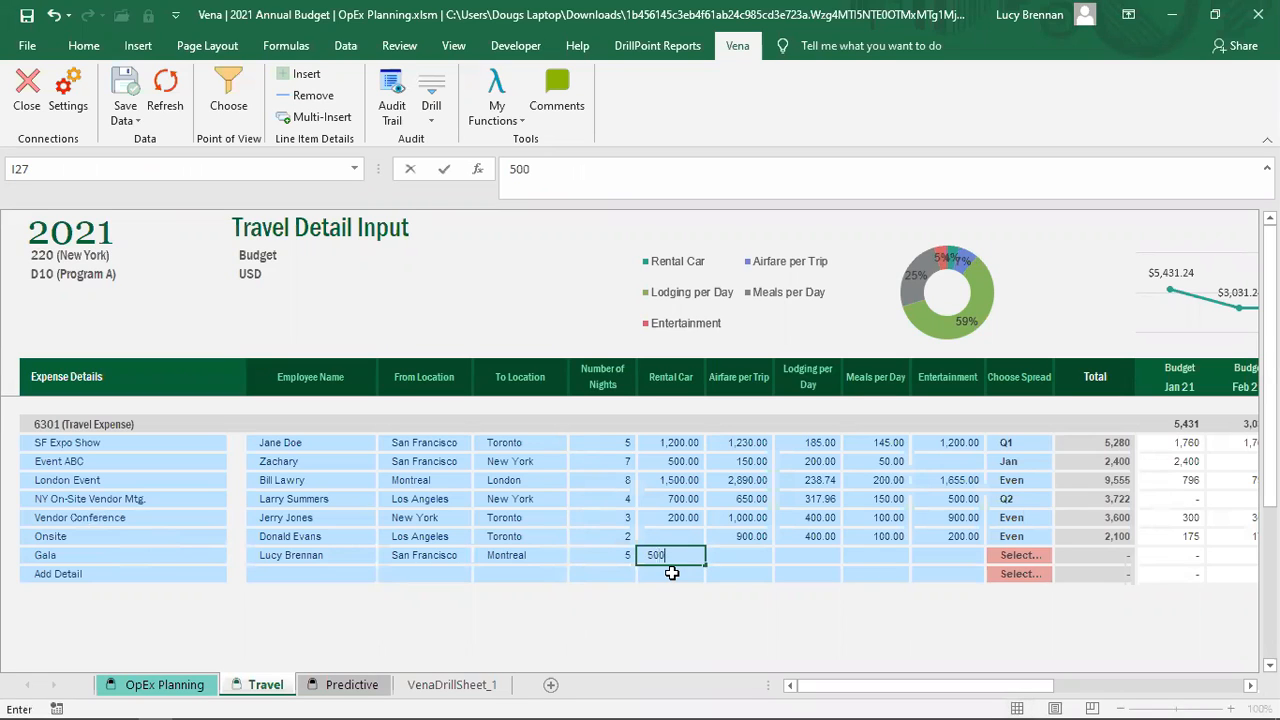
Step: Enter Gala costs: 500 car, 1,000 airfare, 200 lodging, 100 meals, 200 entertainment
{"action": "key", "text": "Tab"}
{"action": "type", "text": "1,00"}
{"action": "type", "text": "000"}
{"action": "key", "text": "Tab"}
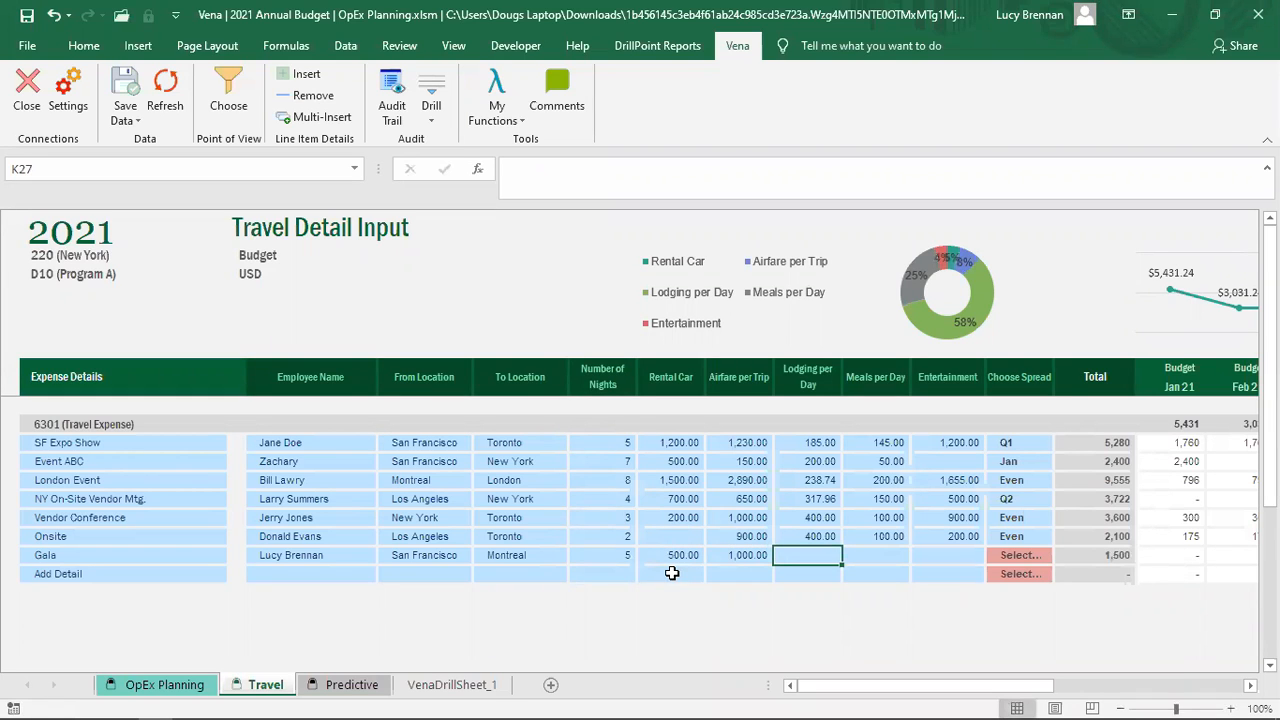
{"action": "type", "text": "200"}
{"action": "key", "text": "Tab"}
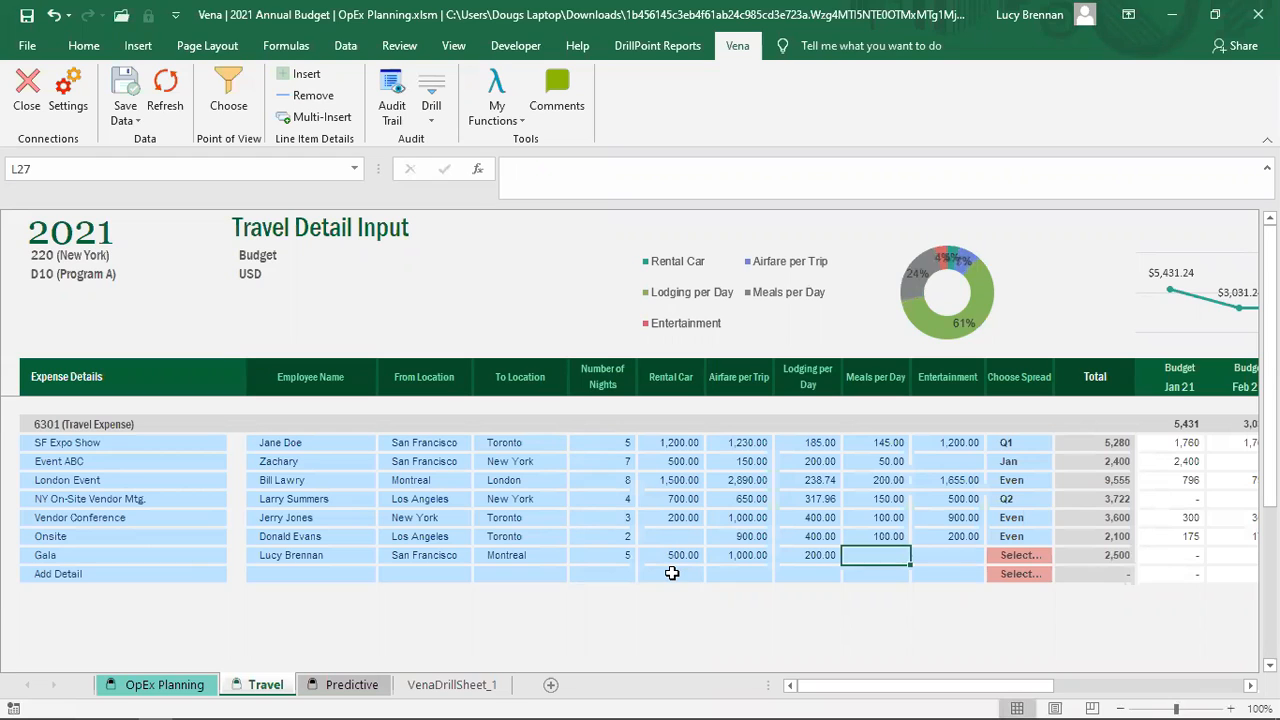
{"action": "type", "text": "100"}
{"action": "key", "text": "Tab"}
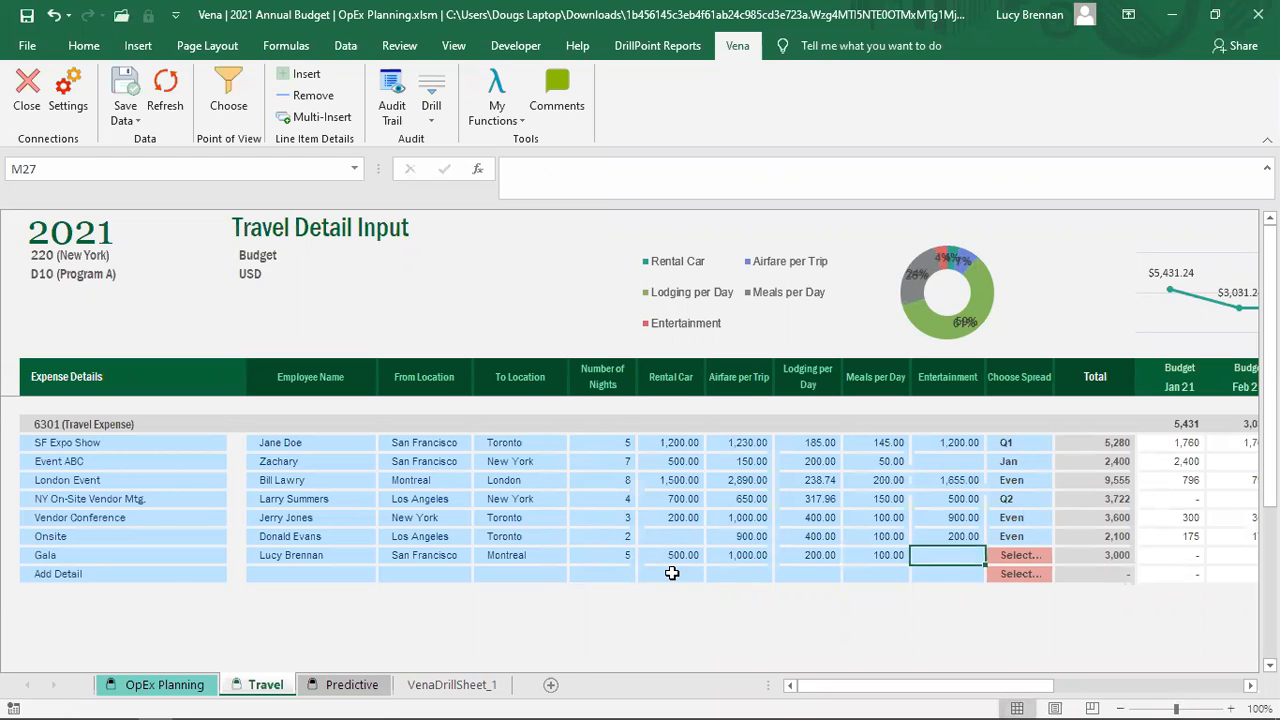
{"action": "type", "text": "200"}
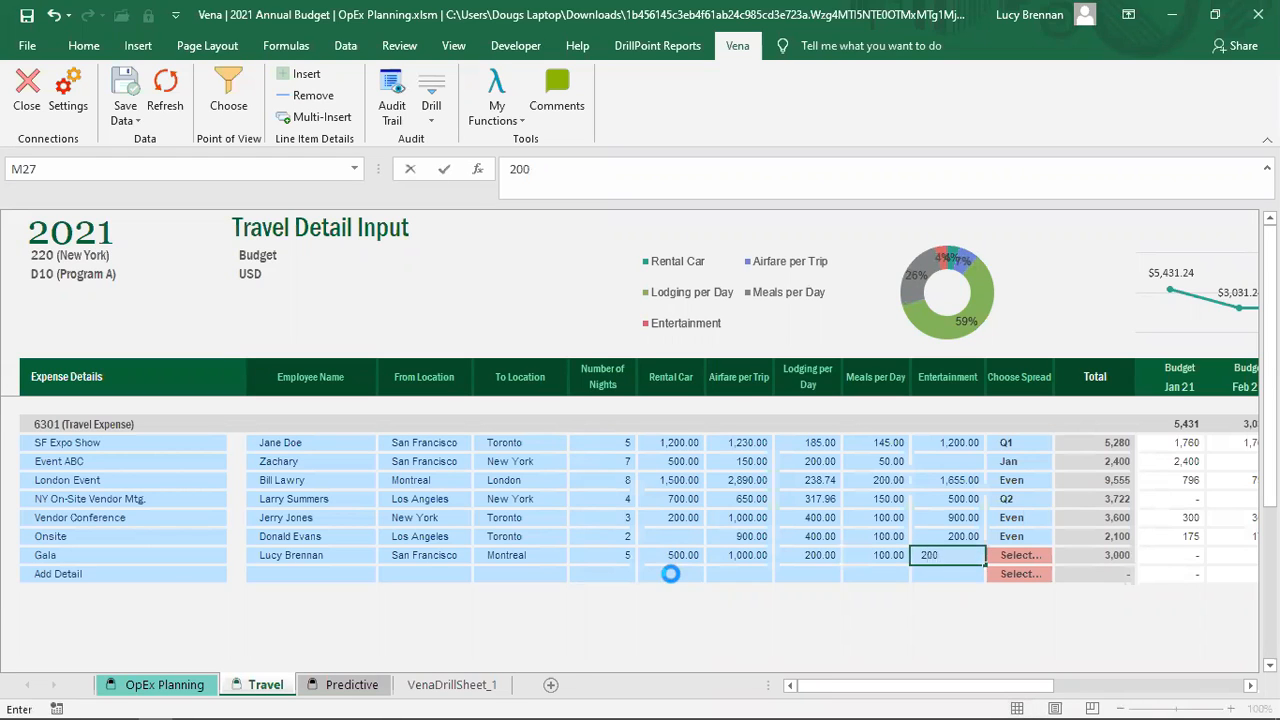
{"action": "key", "text": "Tab"}
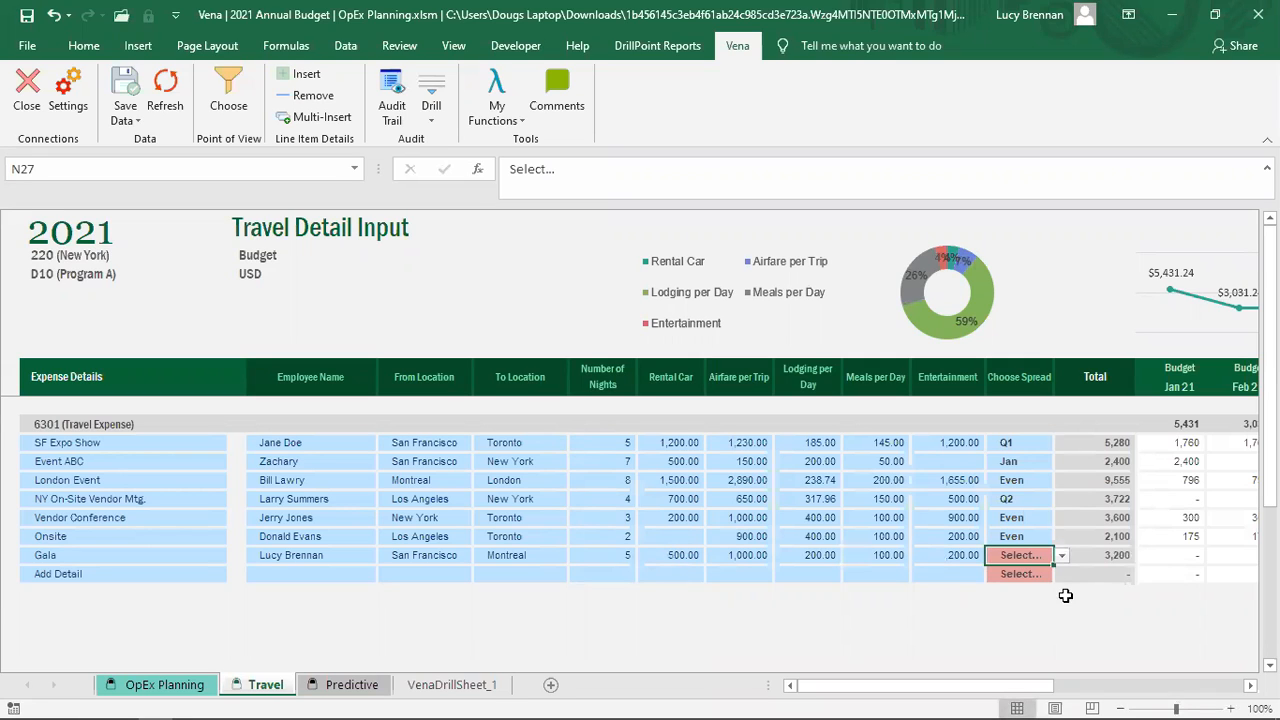
Step: Spread the Gala line's costs across Q1 and check the Jan–Mar 21 amounts
{"action": "left_click", "coordinate": [1063, 556]}
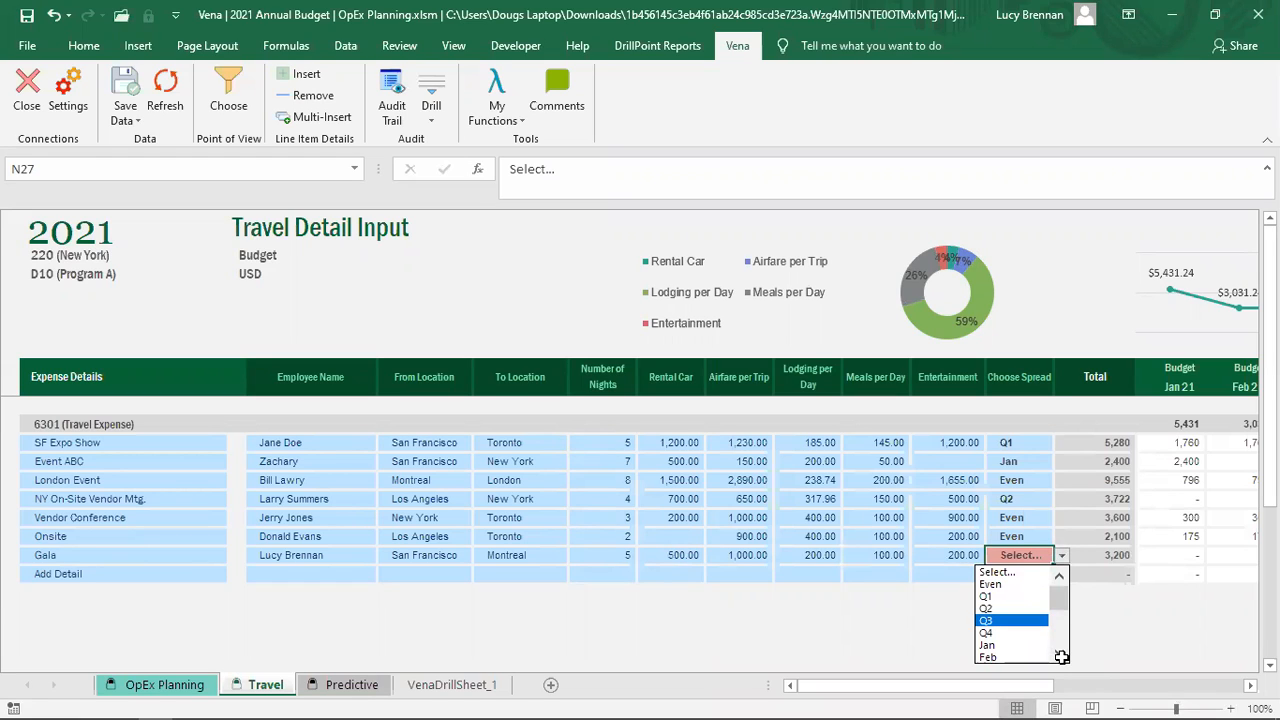
{"action": "left_click", "coordinate": [1062, 656]}
{"action": "left_click", "coordinate": [1062, 656]}
{"action": "left_click", "coordinate": [1062, 656]}
{"action": "left_click_drag", "start_coordinate": [1063, 598], "coordinate": [1060, 576]}
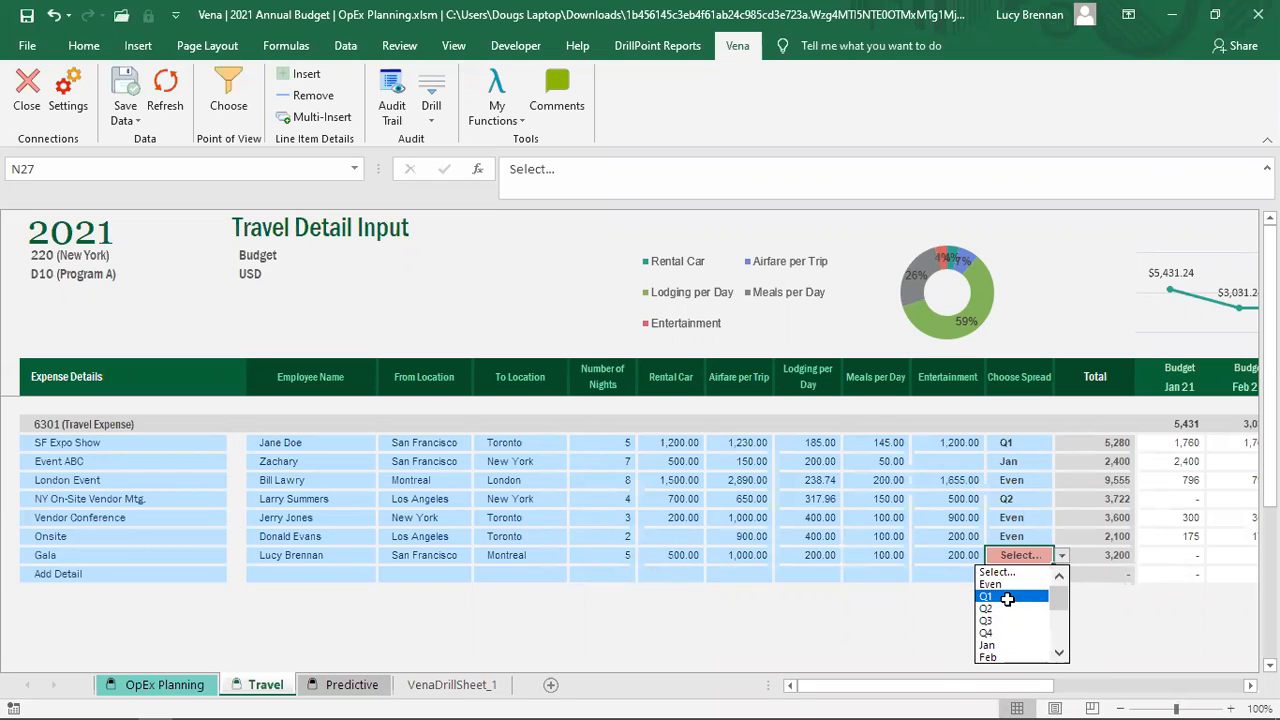
{"action": "left_click", "coordinate": [1007, 598]}
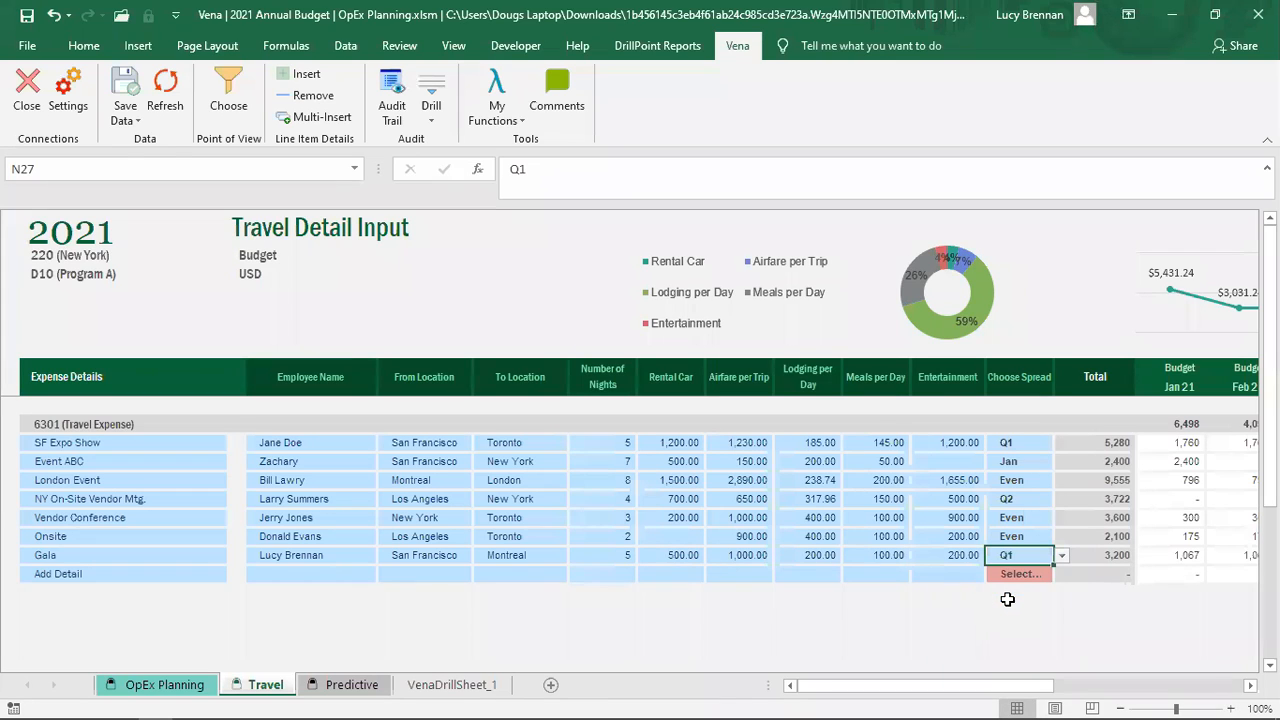
{"action": "left_click_drag", "start_coordinate": [955, 692], "coordinate": [1060, 691]}
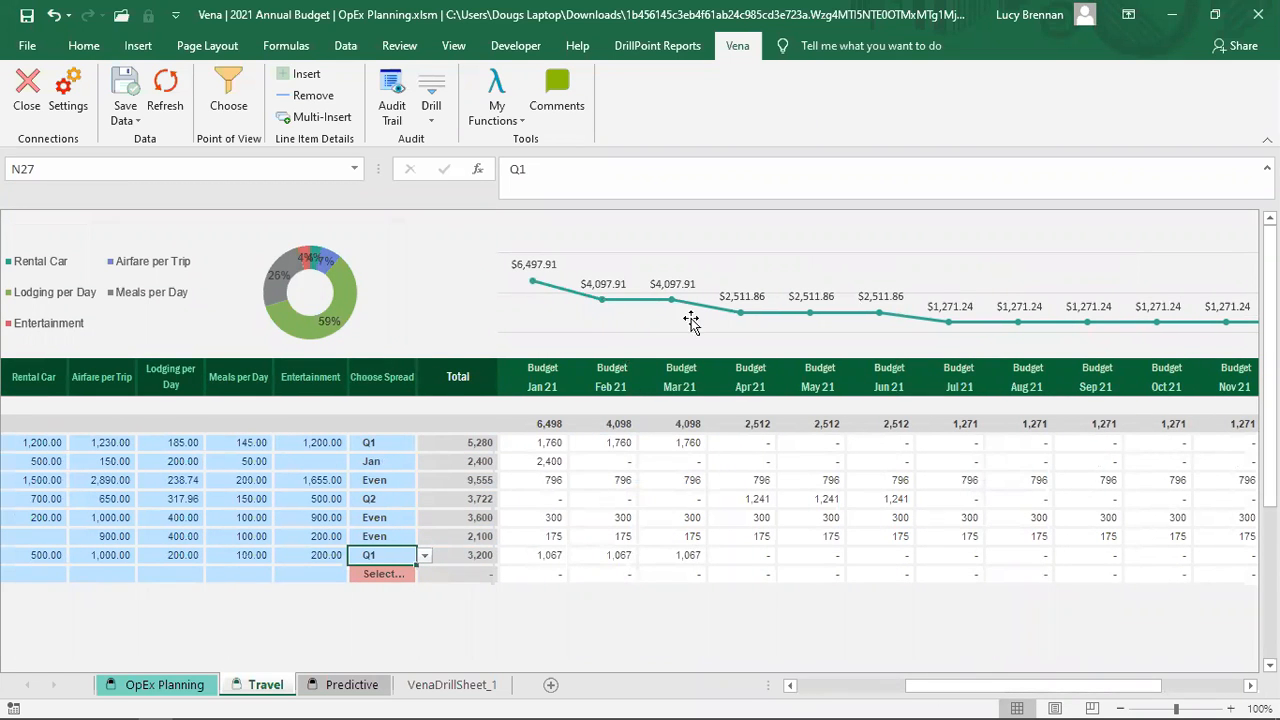
{"action": "left_click_drag", "start_coordinate": [530, 557], "coordinate": [651, 555]}
{"action": "left_click", "coordinate": [381, 575]}
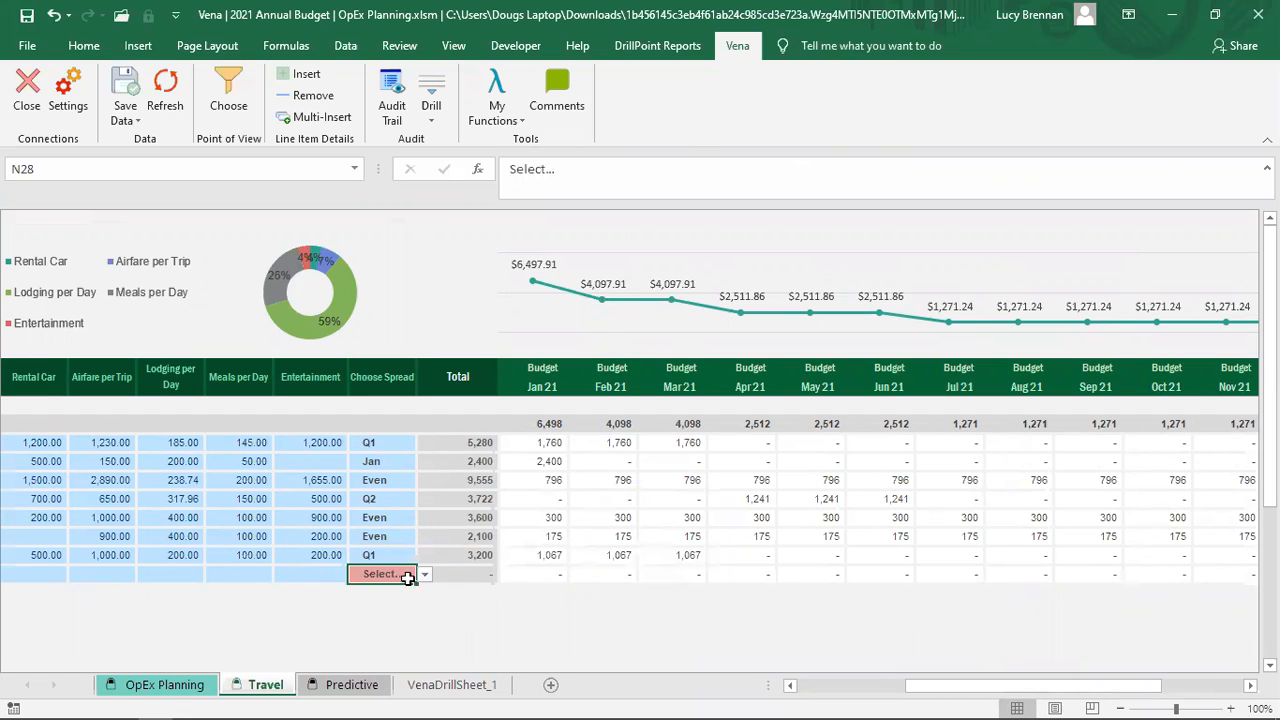
Step: Change the Gala spread to Jan, then inspect the monthly spread formulas and sums
{"action": "left_click", "coordinate": [413, 557]}
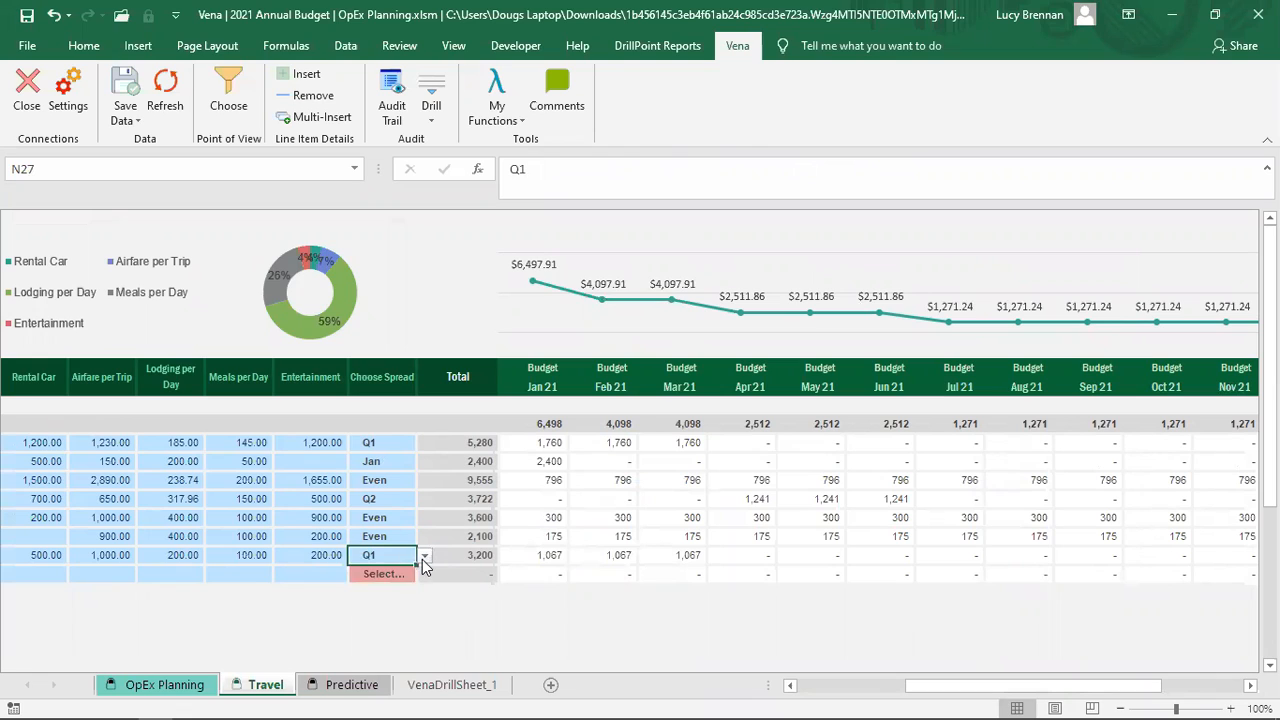
{"action": "left_click", "coordinate": [424, 558]}
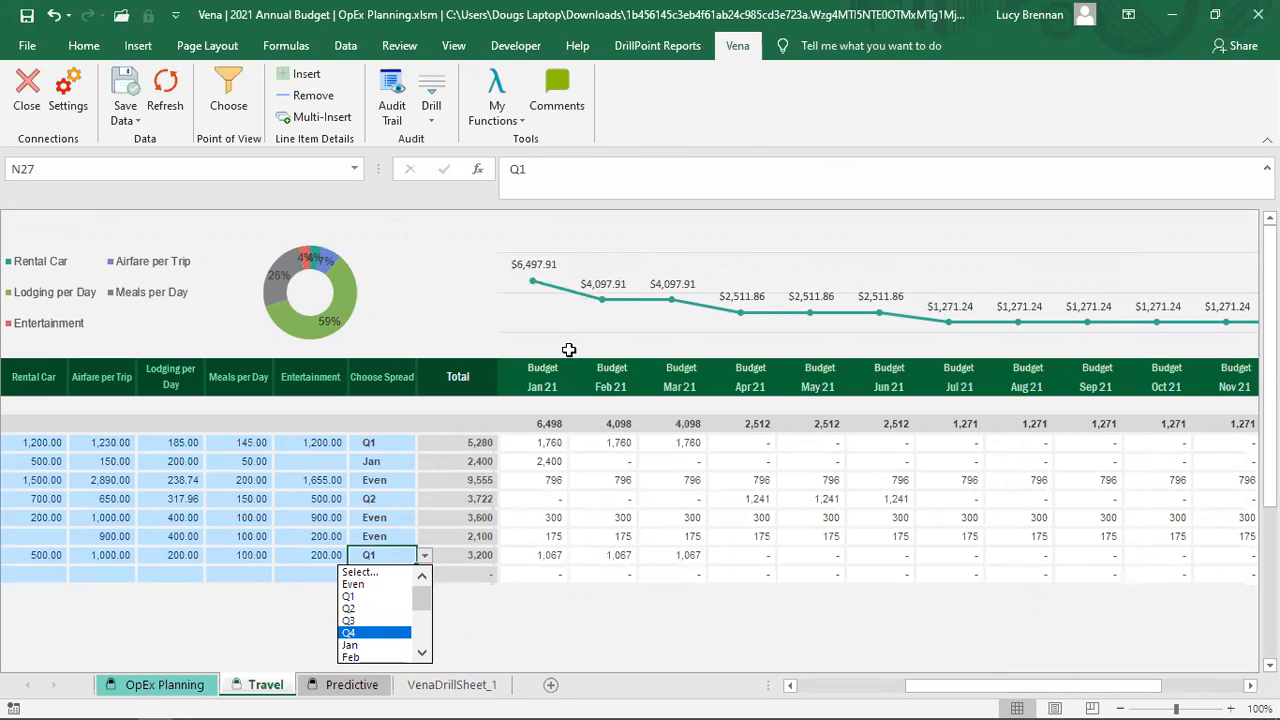
{"action": "left_click", "coordinate": [350, 645]}
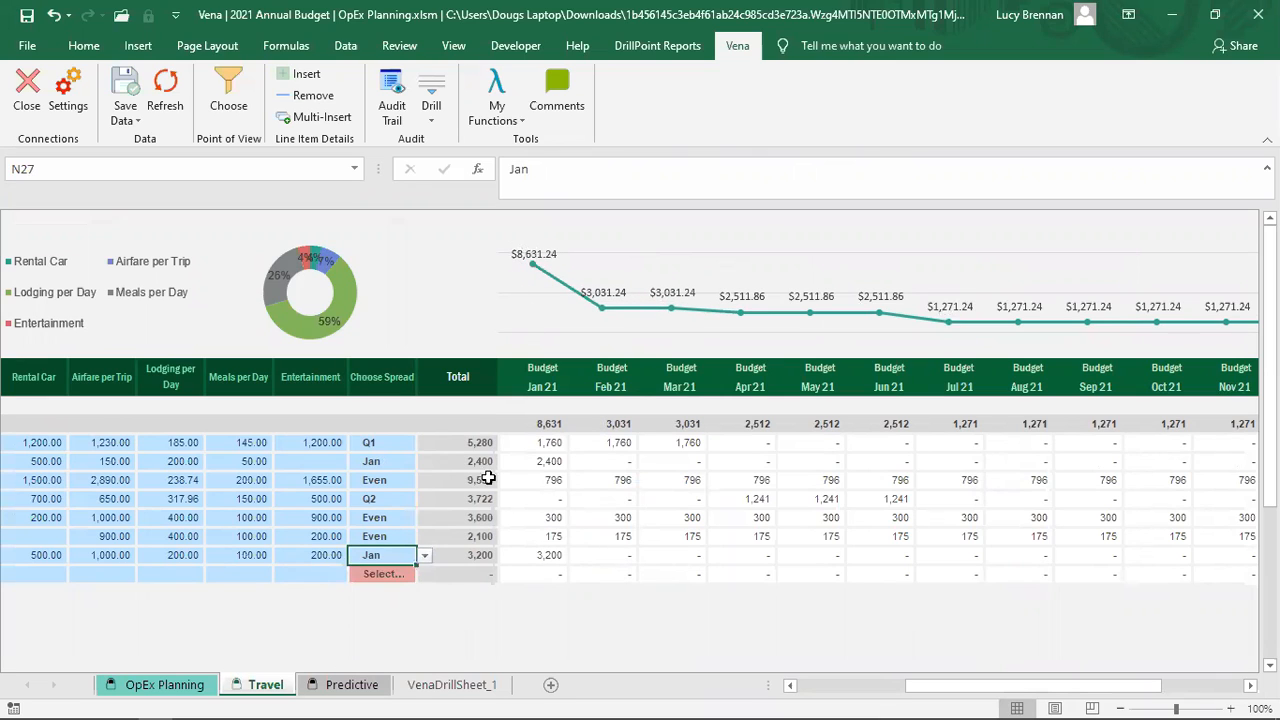
{"action": "left_click", "coordinate": [553, 483]}
{"action": "left_click", "coordinate": [760, 524], "text": "shift"}
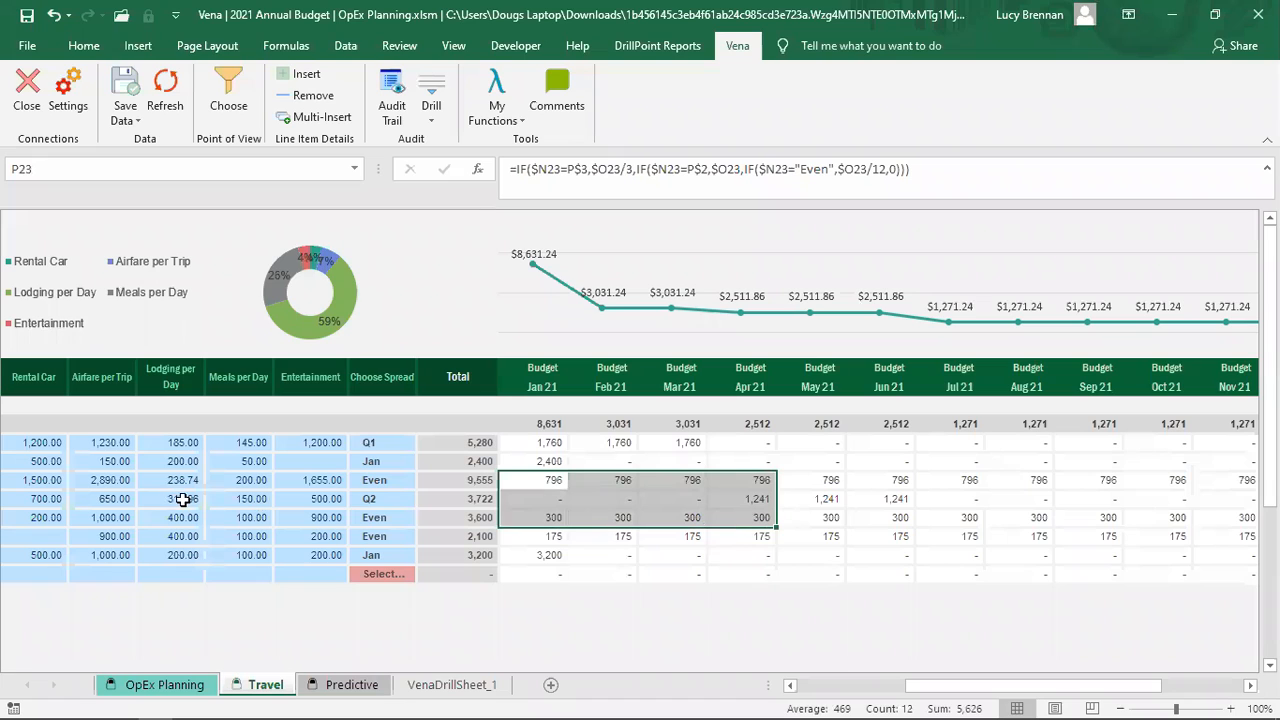
Step: Confirm 6301 Travel Expense's Jan 21 budget on OpEx Planning links to the Travel sheet's 8,631 subtotal
{"action": "left_click", "coordinate": [549, 424]}
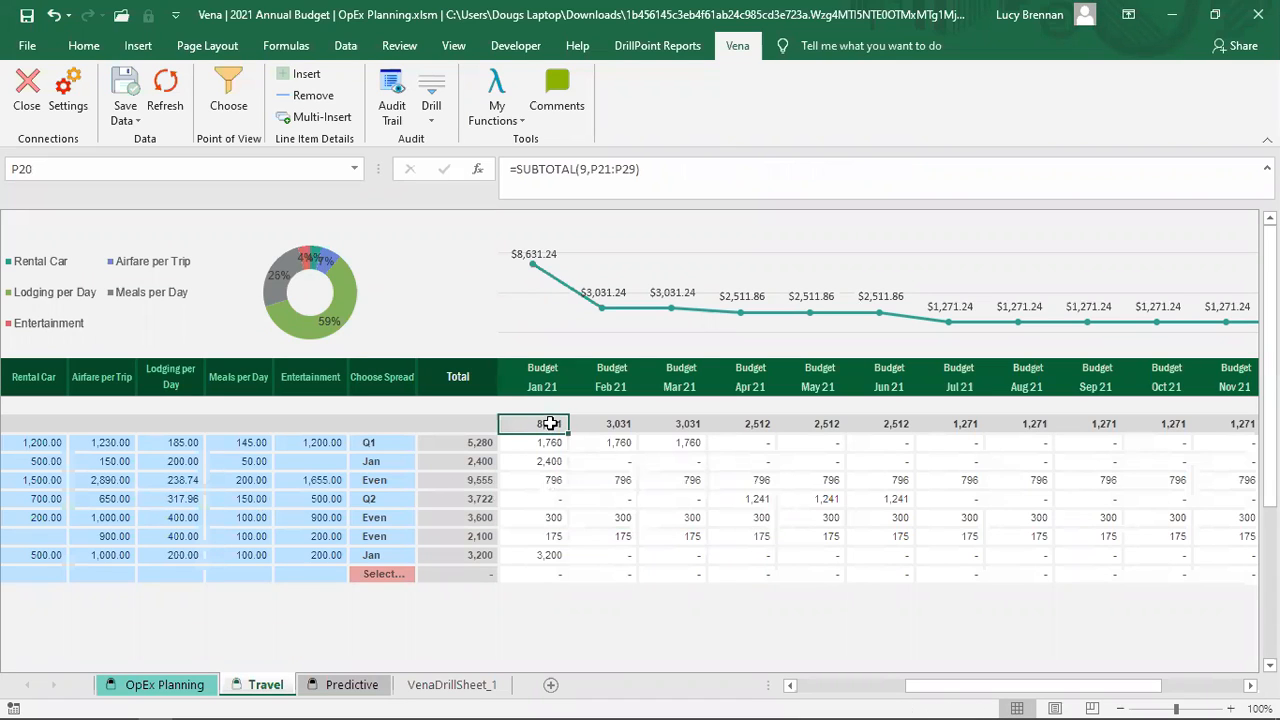
{"action": "left_click", "coordinate": [140, 686]}
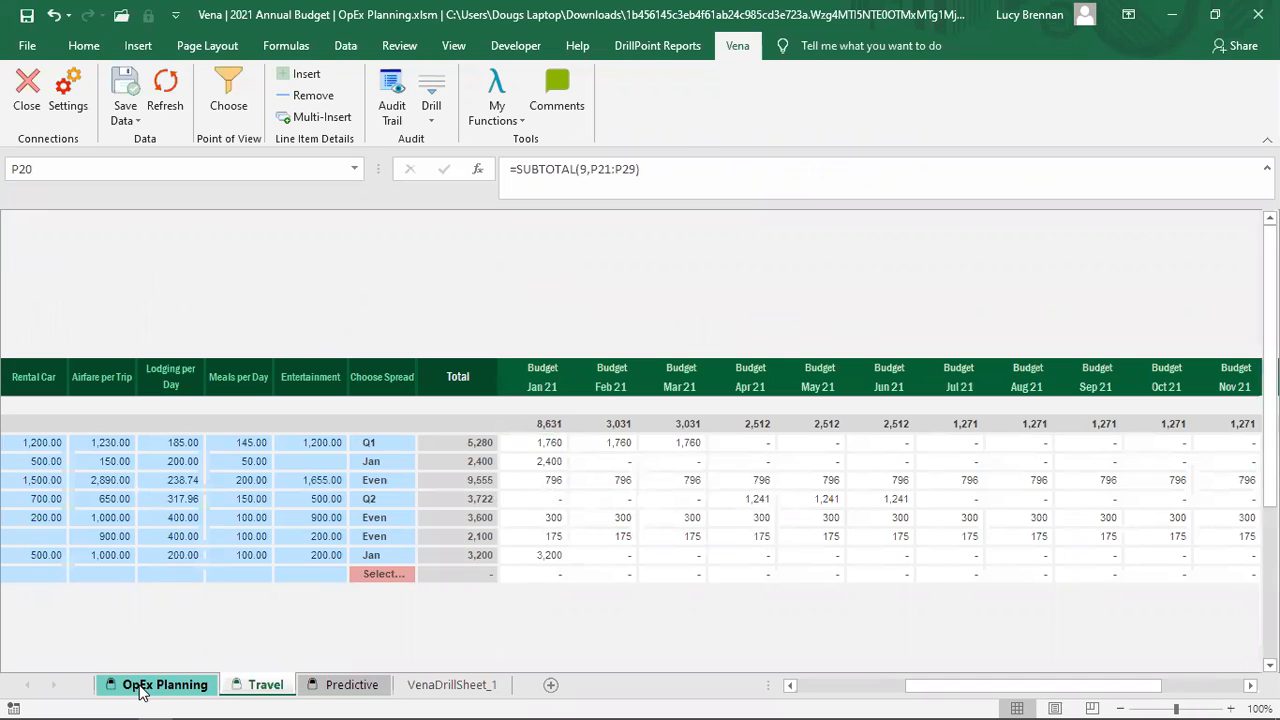
{"action": "left_click_drag", "start_coordinate": [150, 518], "coordinate": [666, 523]}
{"action": "left_click", "coordinate": [662, 514]}
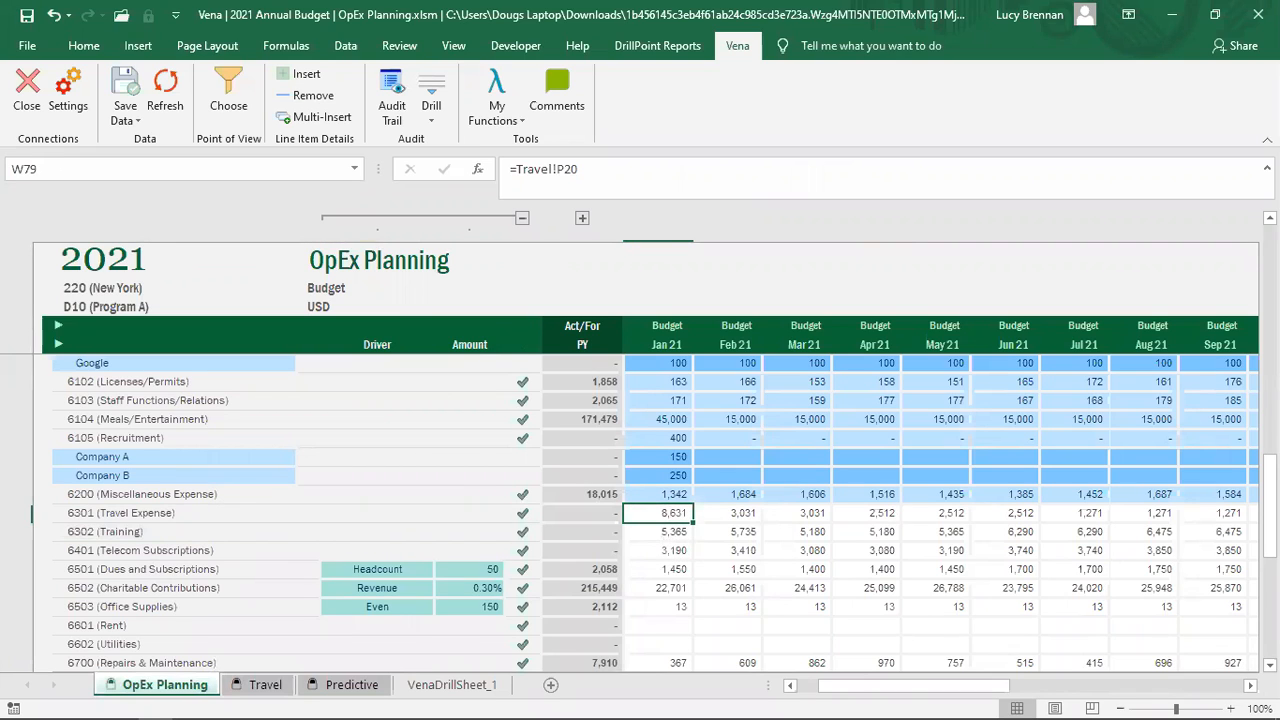
{"action": "left_click", "coordinate": [263, 688]}
{"action": "left_click", "coordinate": [184, 688]}
{"action": "key", "text": "alt+Tab"}
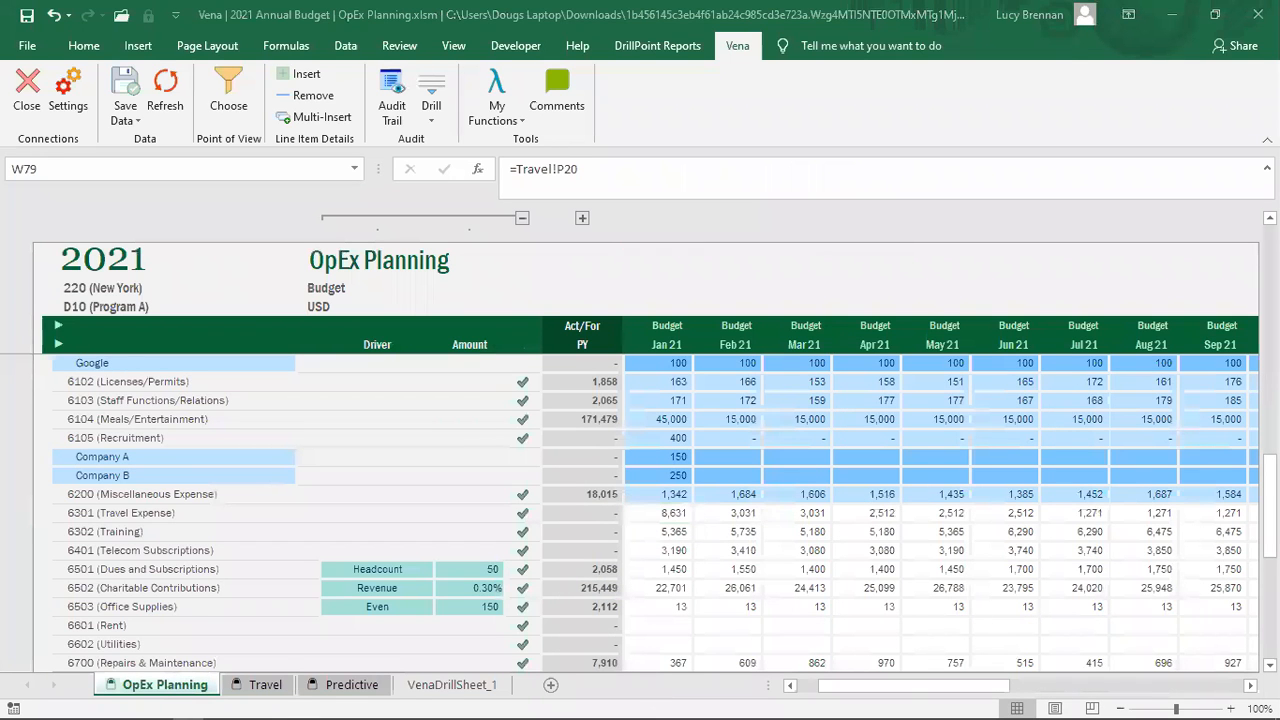
{"action": "left_click", "coordinate": [250, 686]}
{"action": "left_click", "coordinate": [266, 685]}
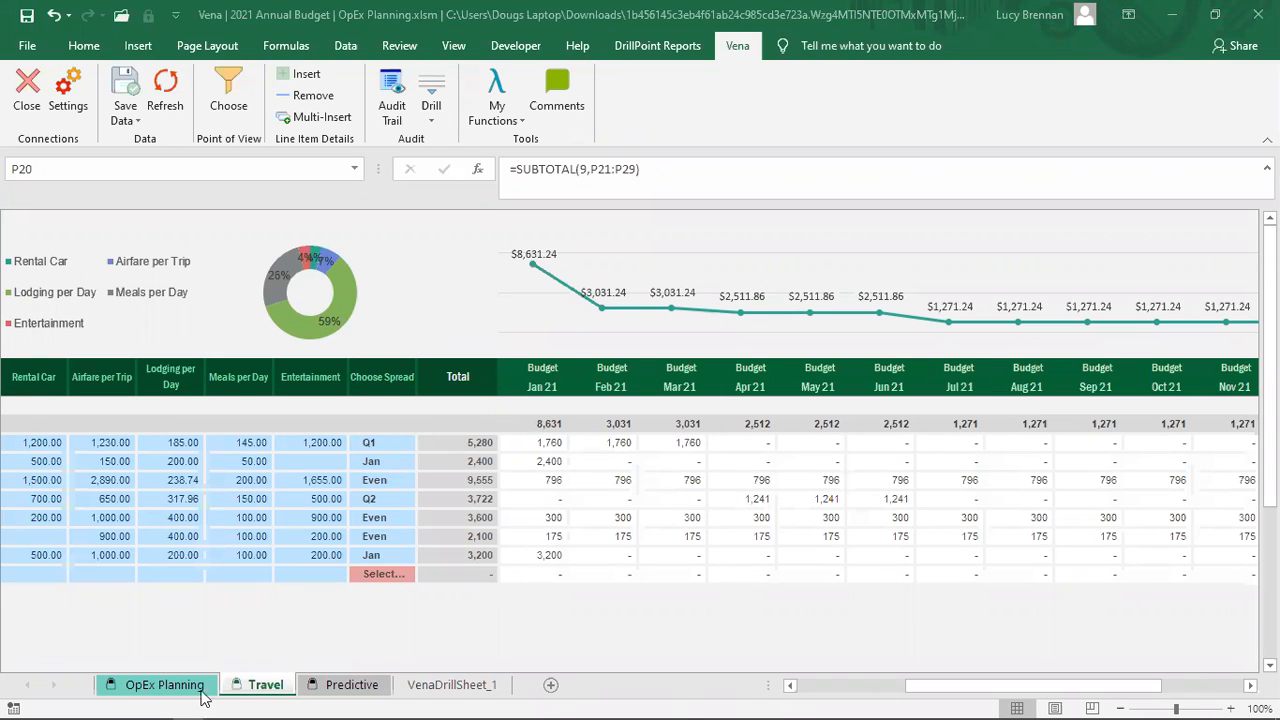
{"action": "left_click", "coordinate": [164, 687]}
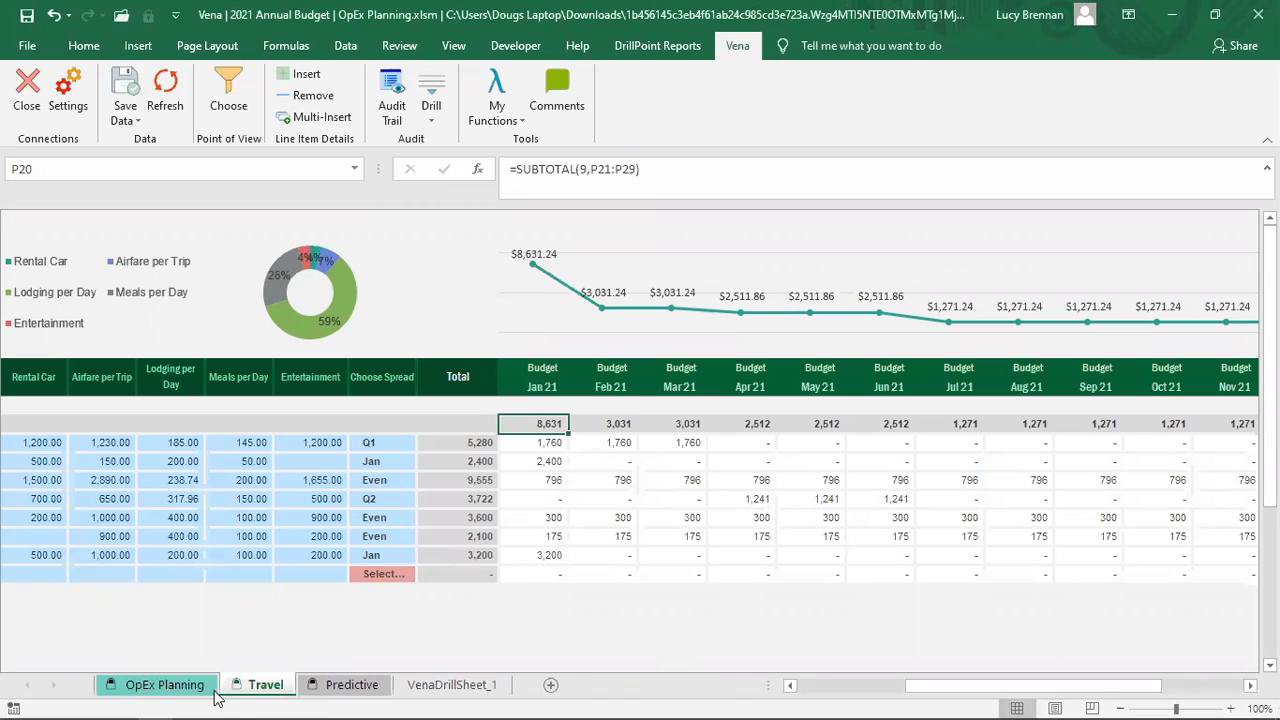
{"action": "left_click", "coordinate": [170, 686]}
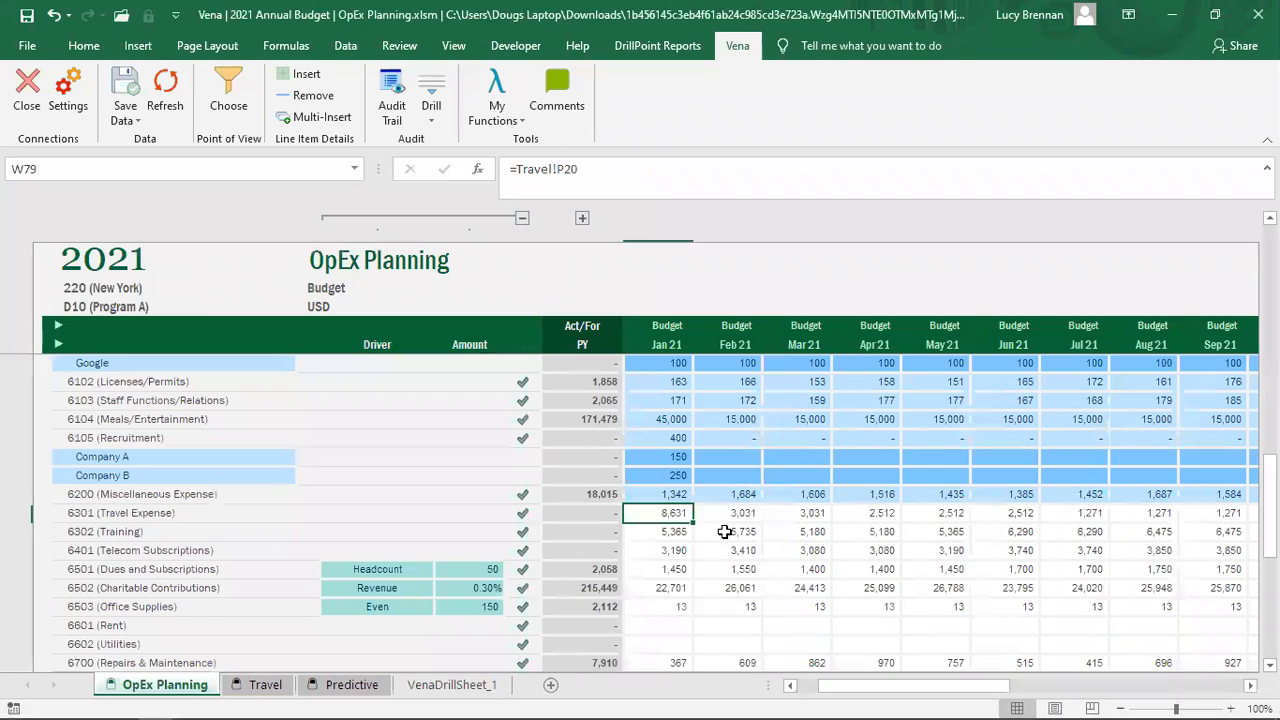
{"action": "scroll", "coordinate": [745, 509], "scroll_direction": "up", "scroll_amount": 7}
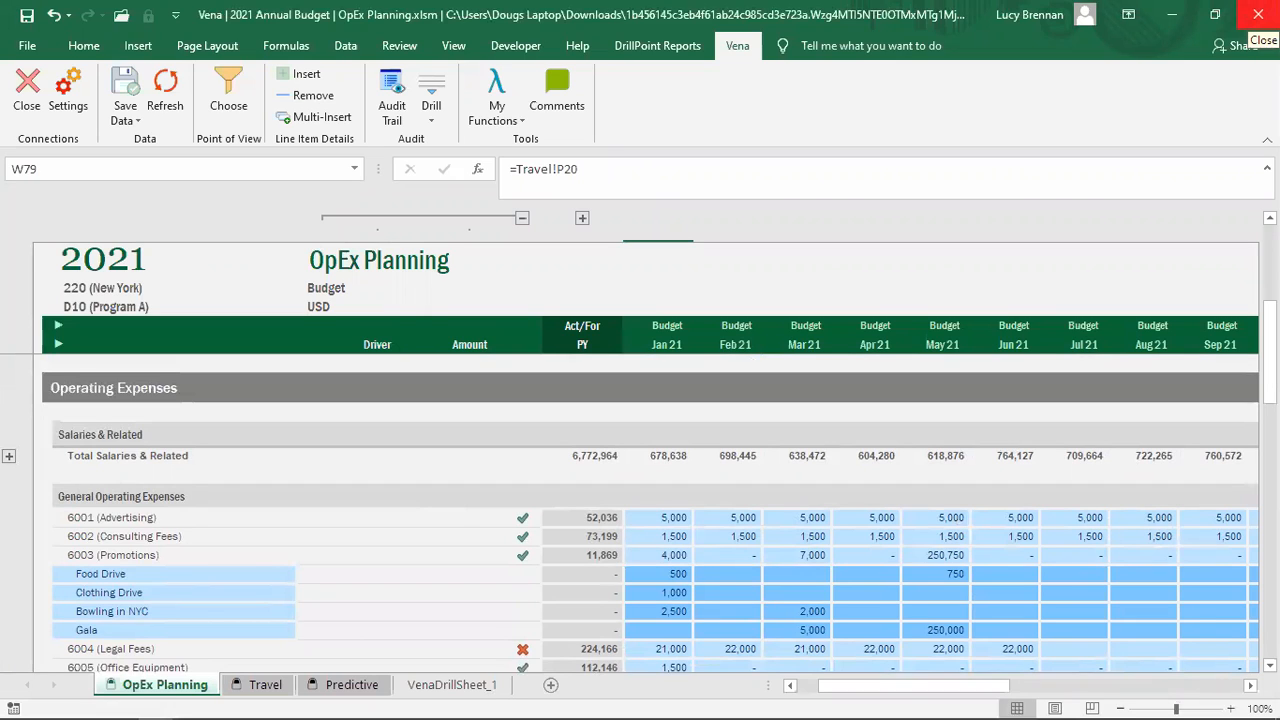
Step: Close the workbook, saving data to Vena past the threshold warning and checking in OpEx Planning.xlsm
{"action": "left_click", "coordinate": [1257, 15]}
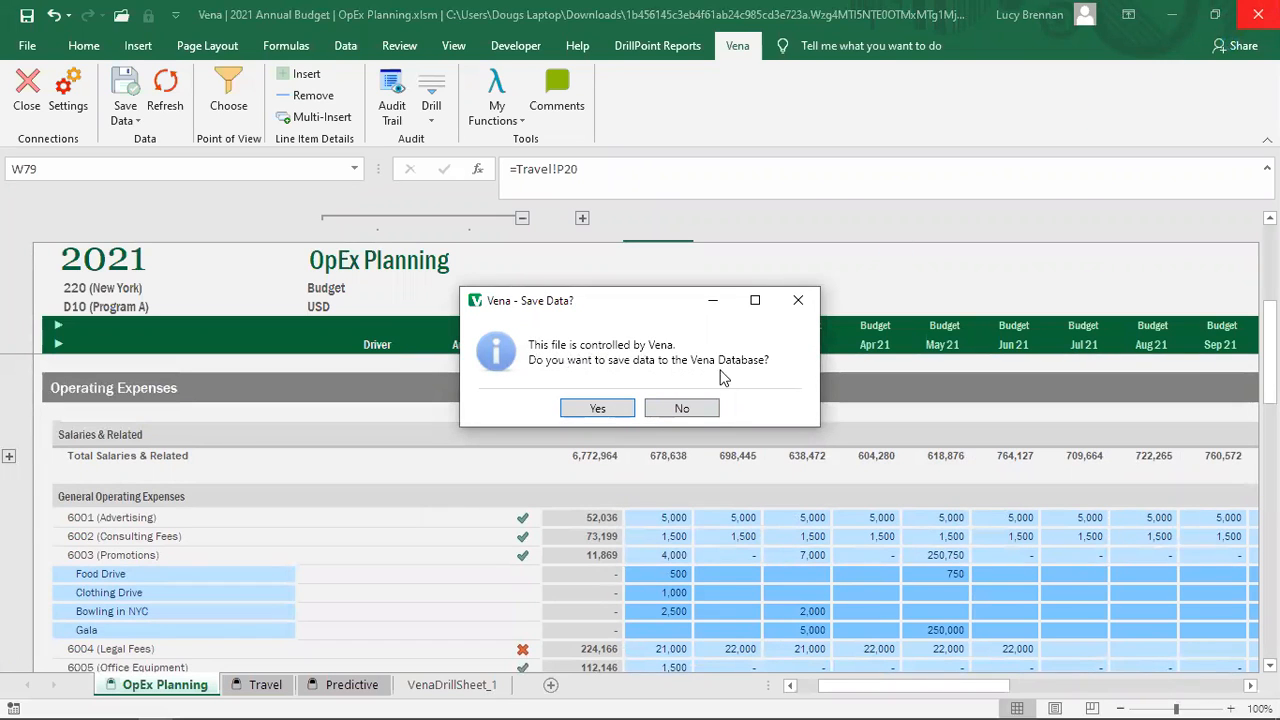
{"action": "left_click", "coordinate": [596, 410]}
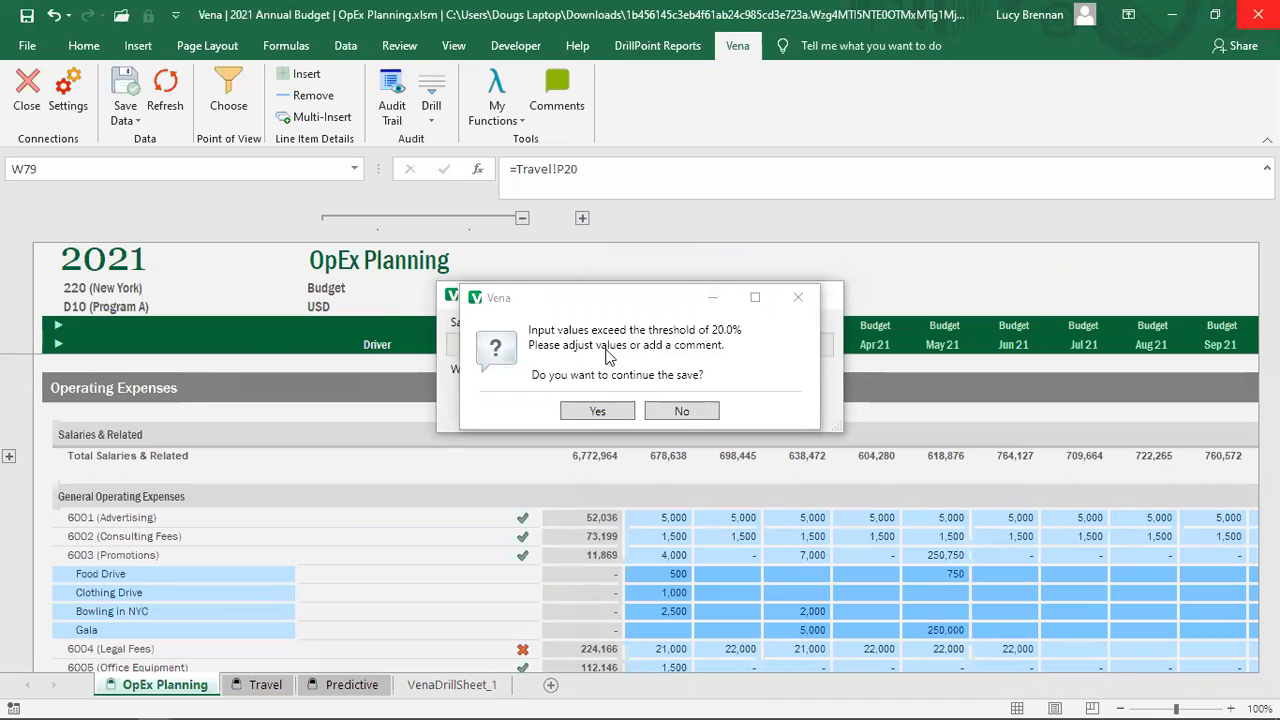
{"action": "left_click", "coordinate": [601, 412]}
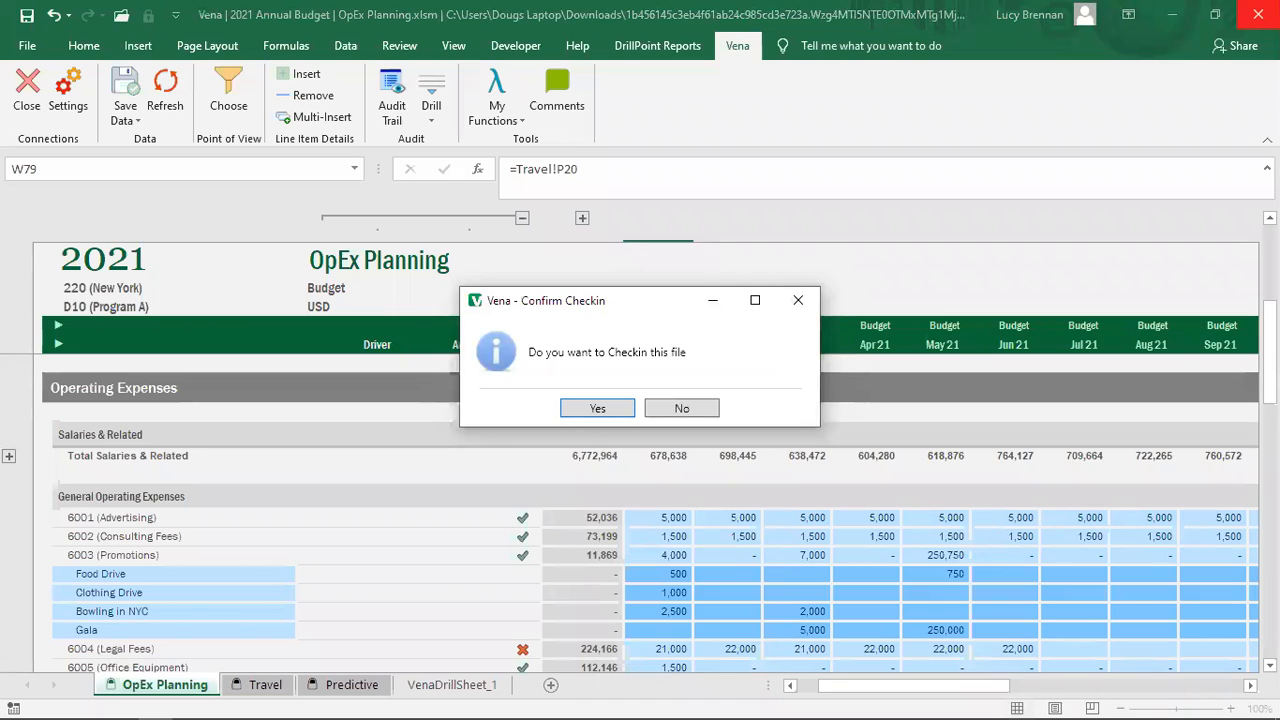
{"action": "left_click", "coordinate": [598, 409]}
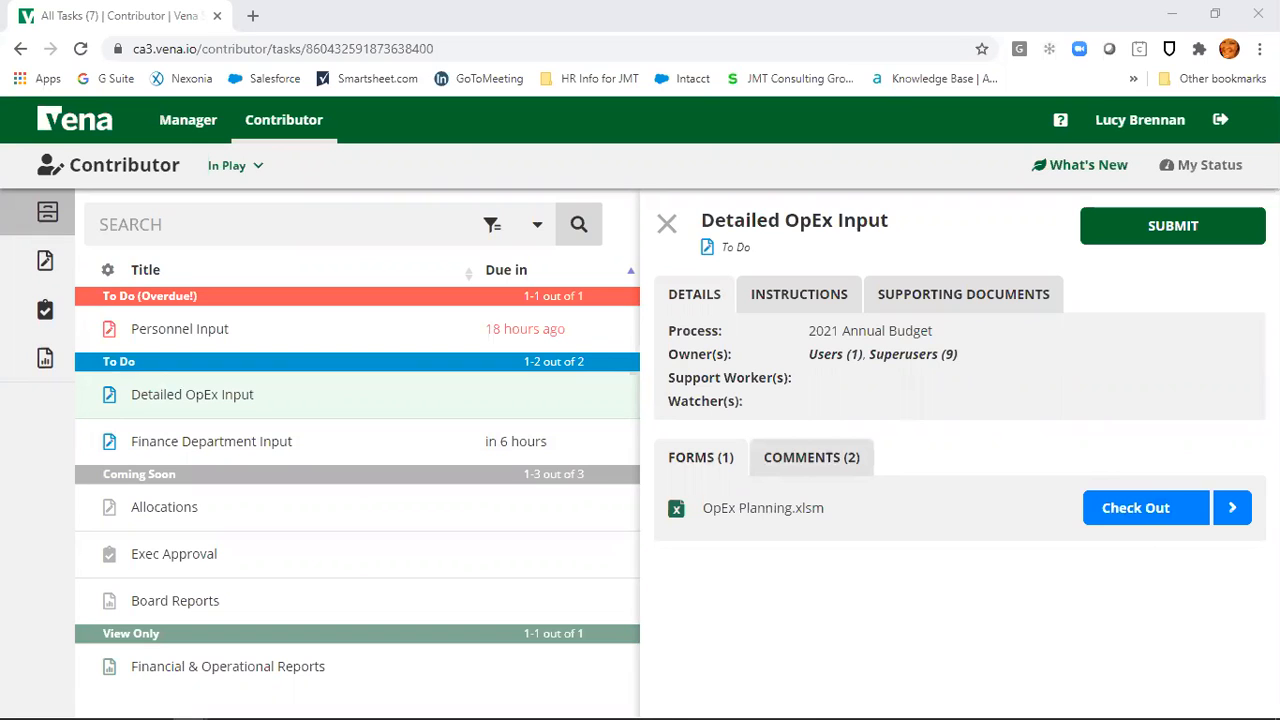
Step: Download and open Financial Statements (Local Only).xlsm from the Financial & Operational Reports task
{"action": "left_click", "coordinate": [666, 223]}
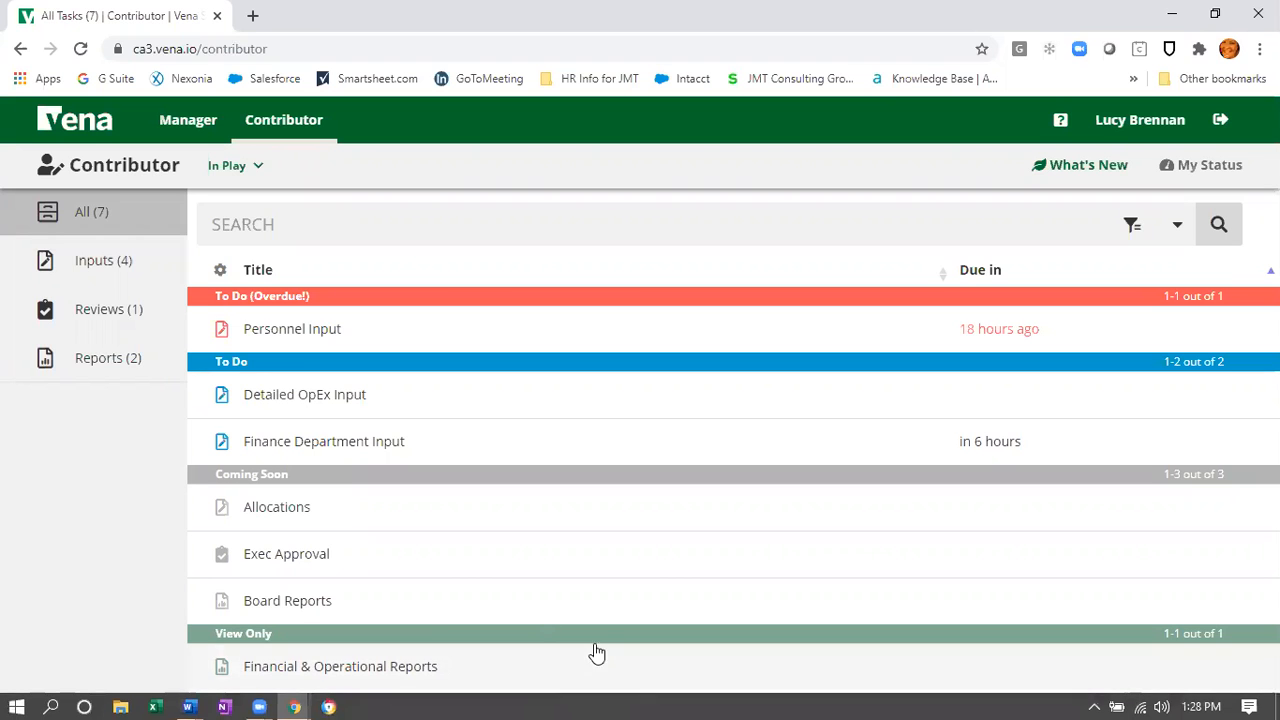
{"action": "left_click", "coordinate": [340, 674]}
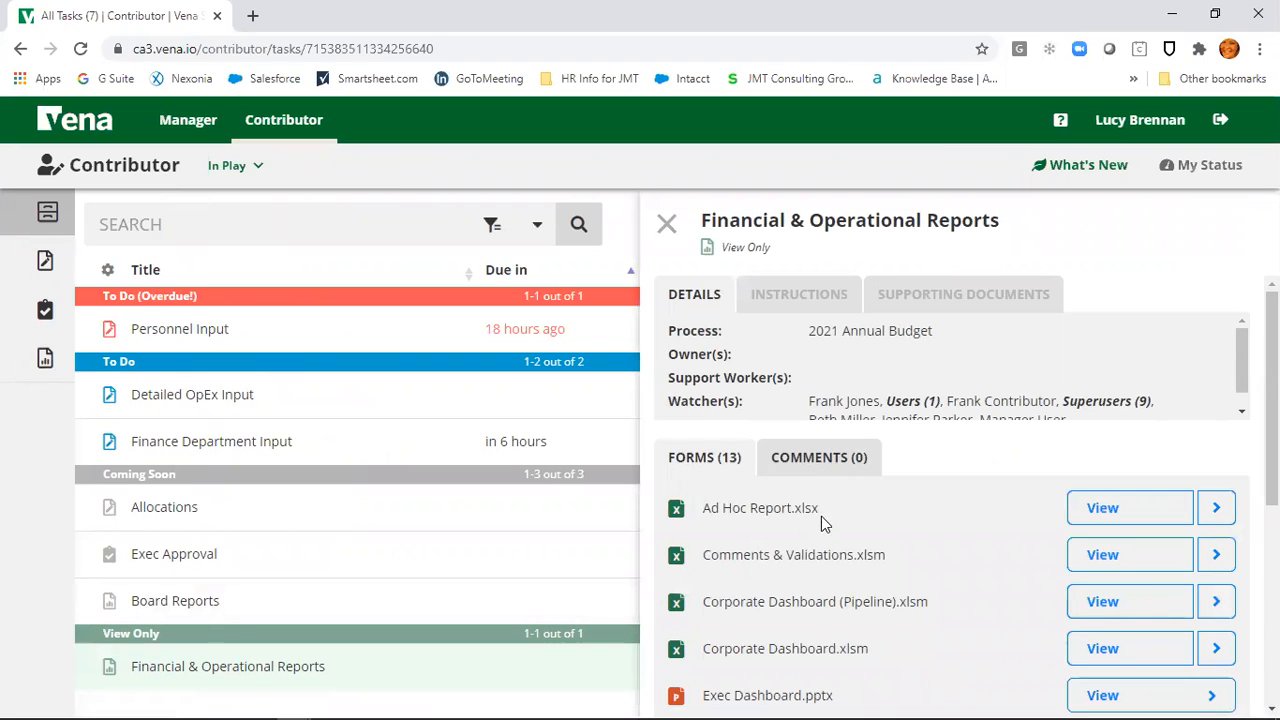
{"action": "scroll", "coordinate": [892, 552], "scroll_direction": "down", "scroll_amount": 3}
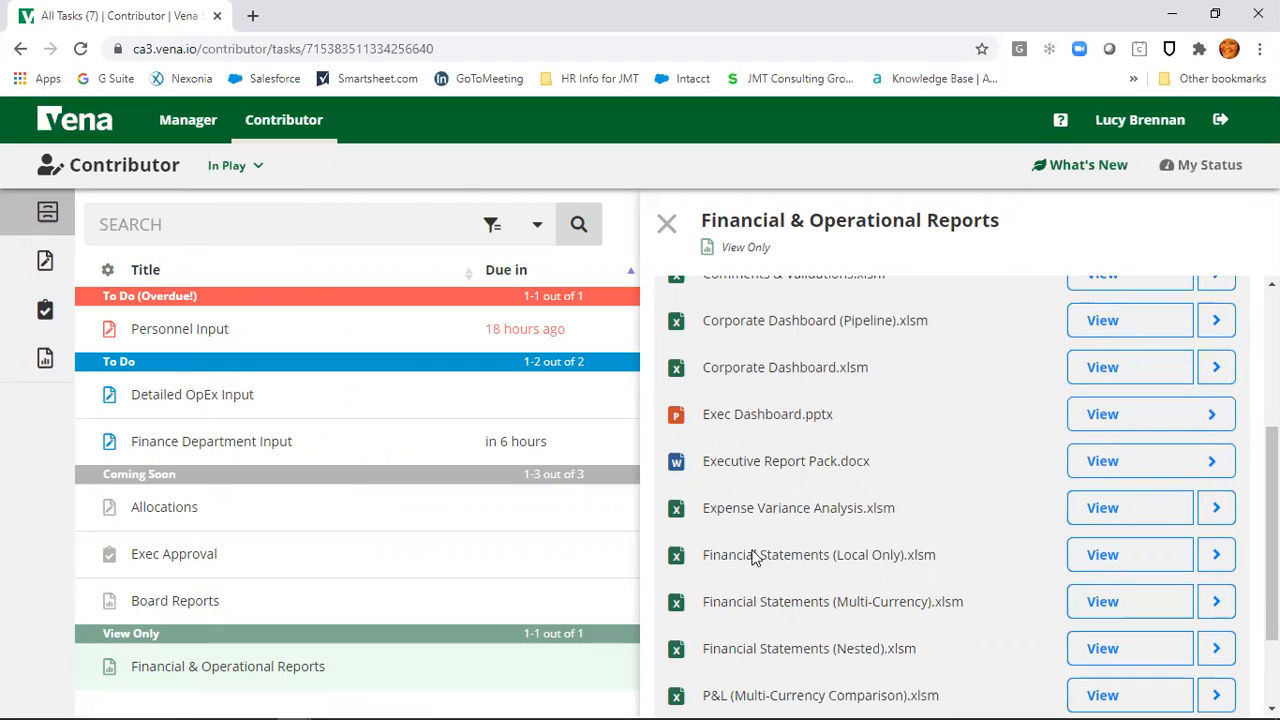
{"action": "left_click", "coordinate": [1092, 558]}
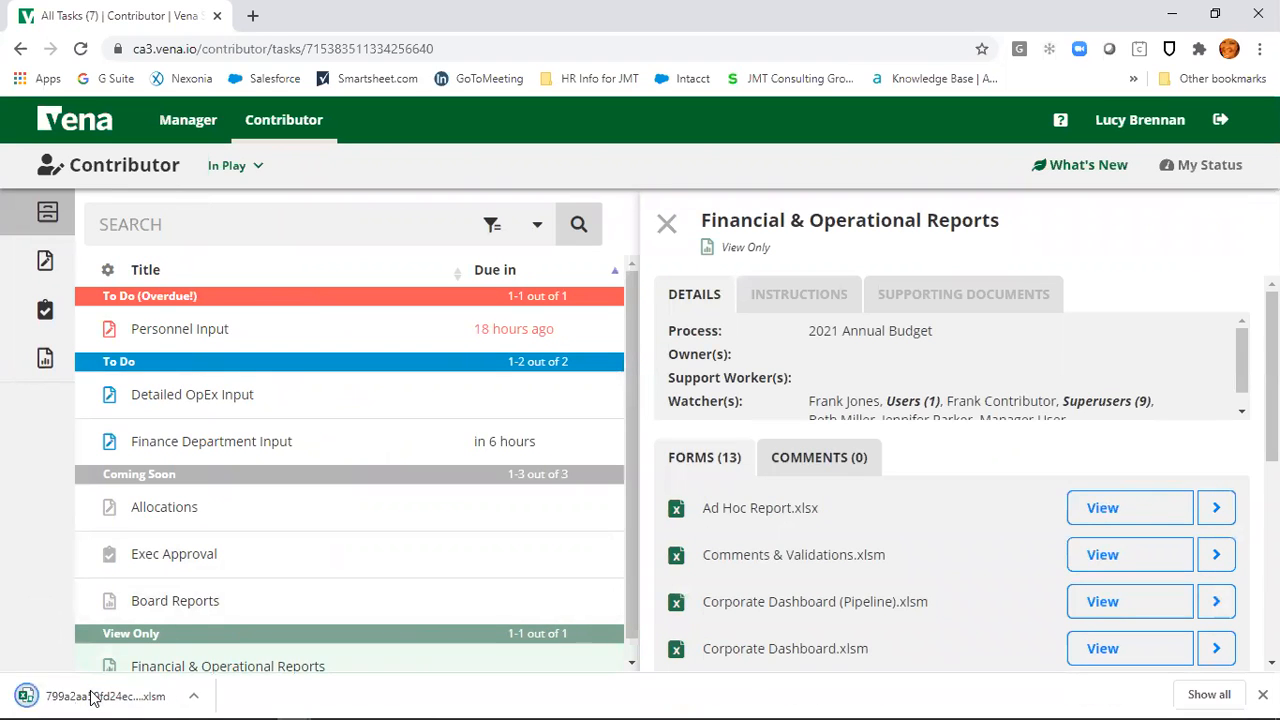
{"action": "left_click", "coordinate": [92, 696]}
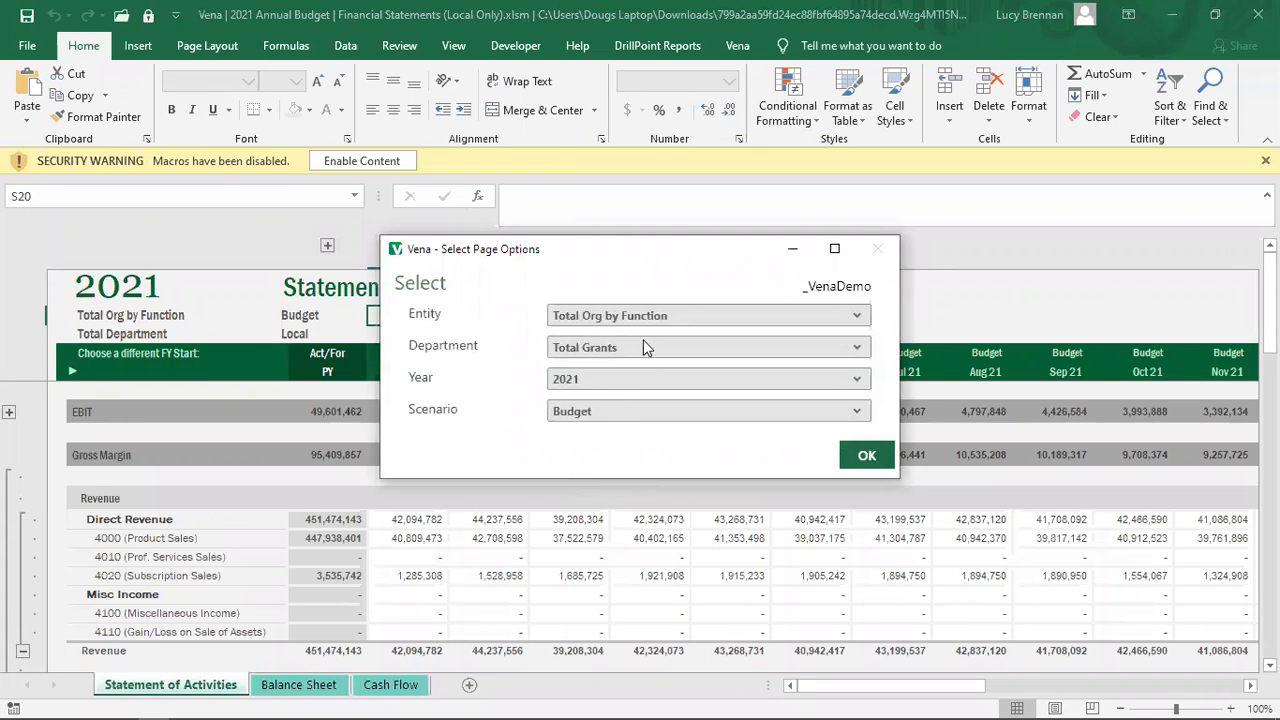
Step: Load the report for Total Org by Function, Total Grants, 2021, Budget and dismiss the template error
{"action": "left_click", "coordinate": [851, 318]}
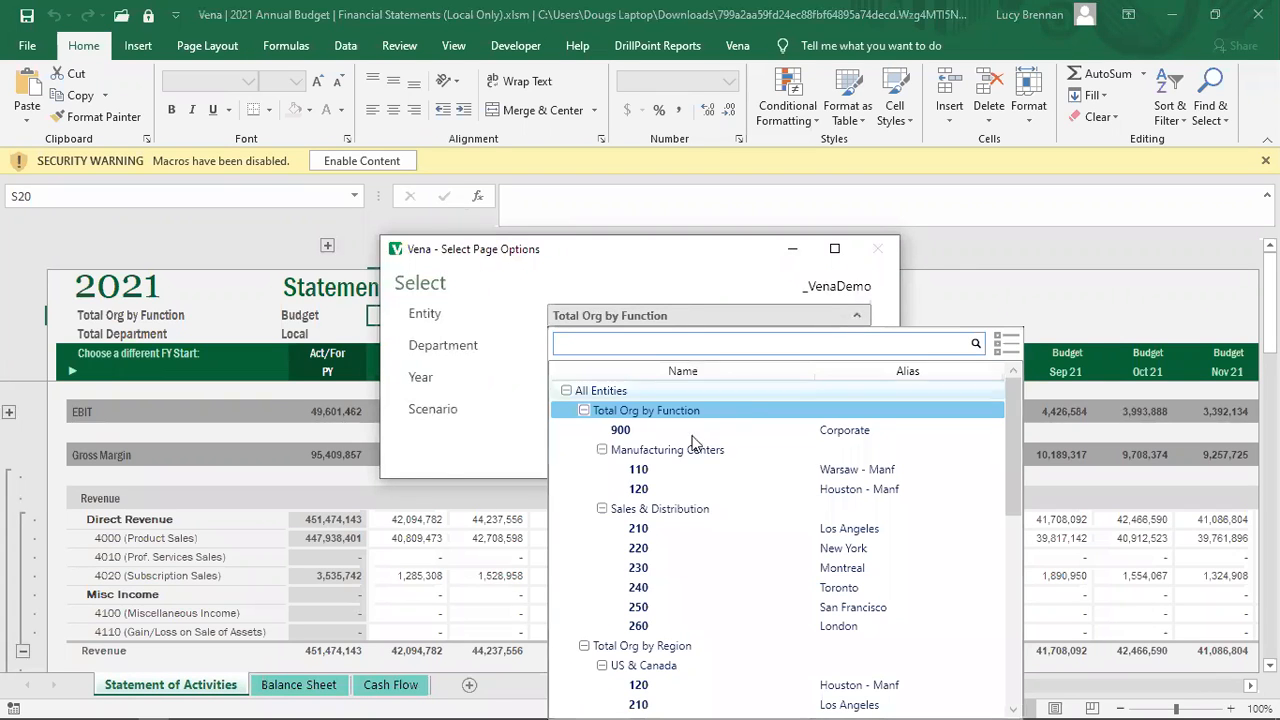
{"action": "left_click", "coordinate": [492, 392]}
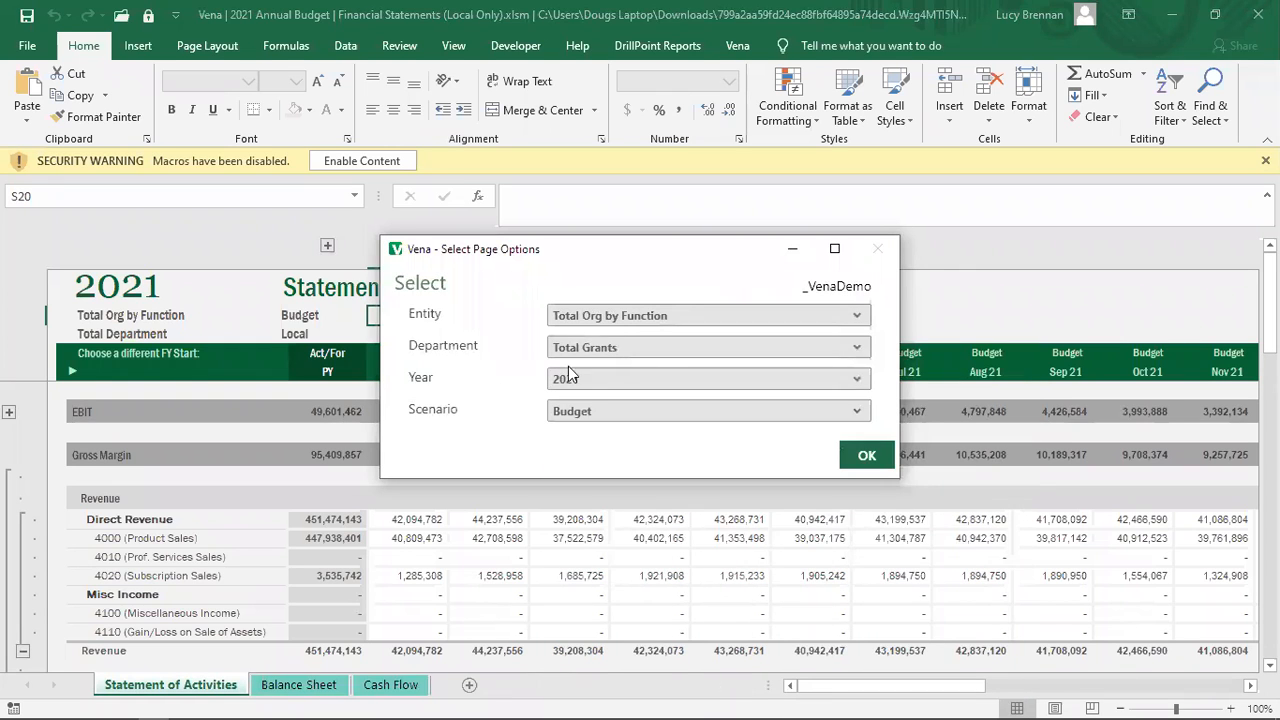
{"action": "left_click", "coordinate": [862, 456]}
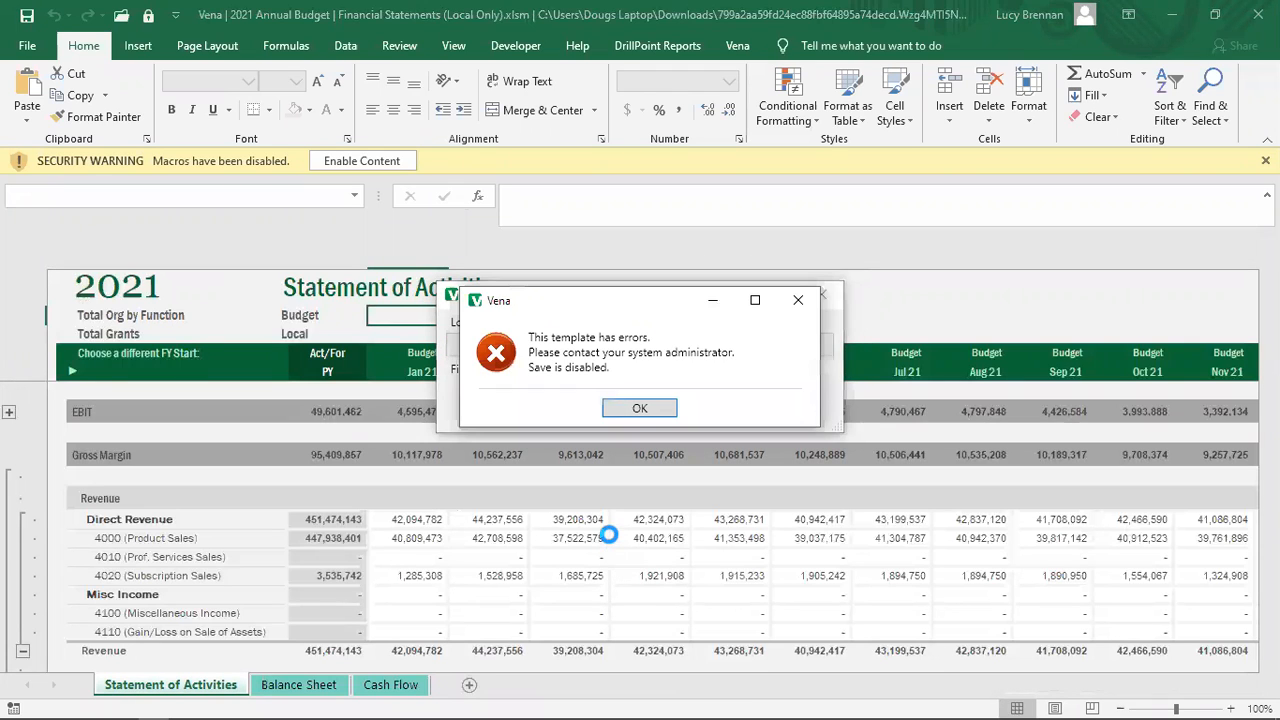
{"action": "left_click", "coordinate": [643, 409]}
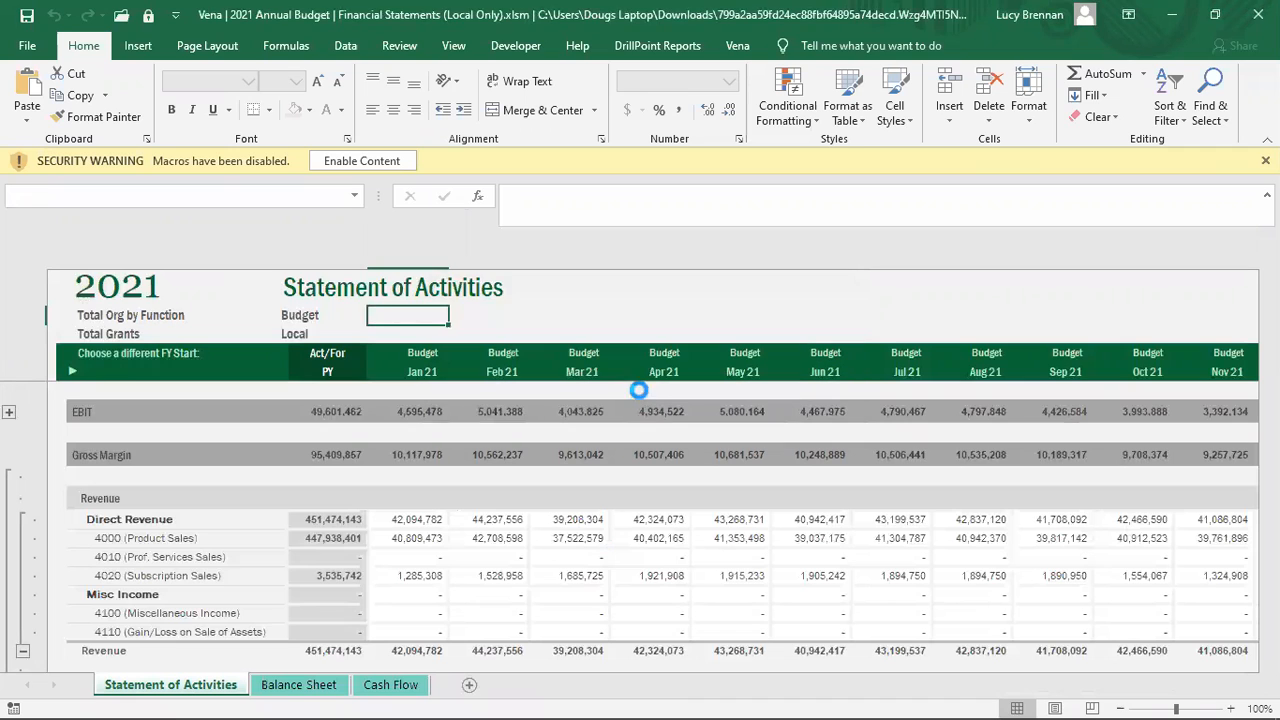
Step: Enable the workbook's macros and scroll through the Statement of Activities
{"action": "left_click", "coordinate": [371, 161]}
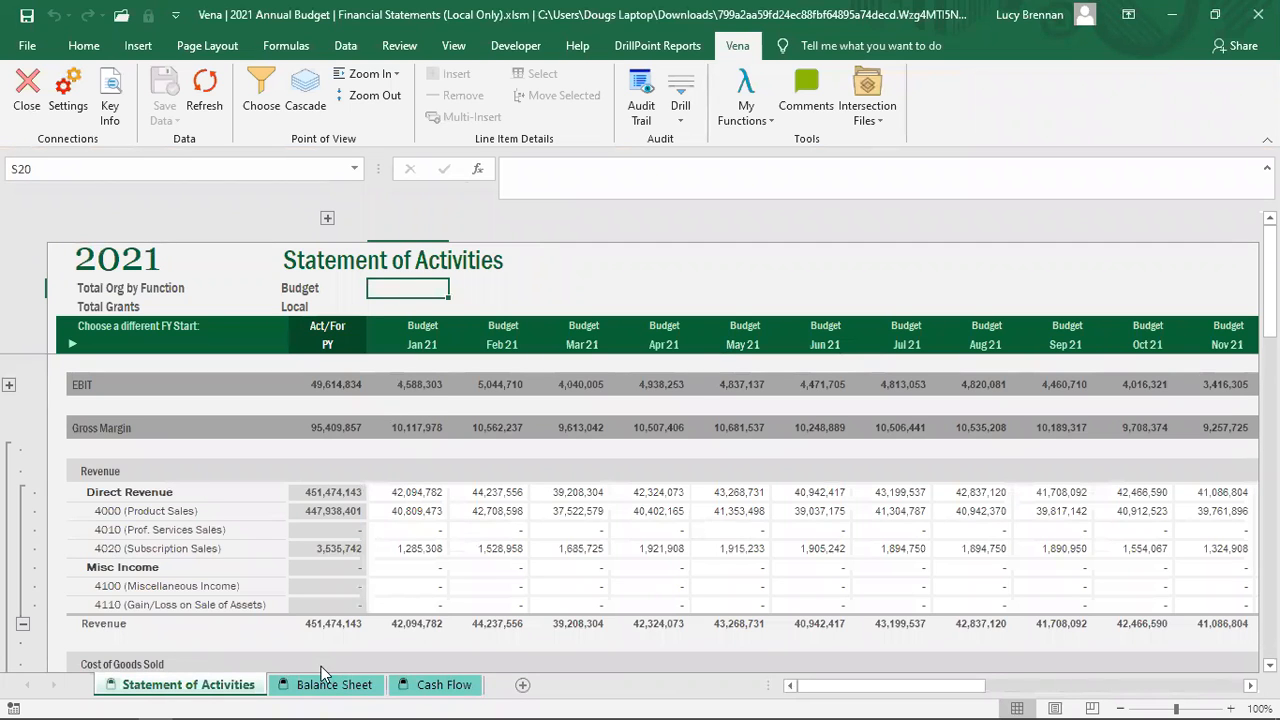
{"action": "scroll", "coordinate": [520, 530], "scroll_direction": "down", "scroll_amount": 2}
{"action": "scroll", "coordinate": [520, 530], "scroll_direction": "down", "scroll_amount": 5}
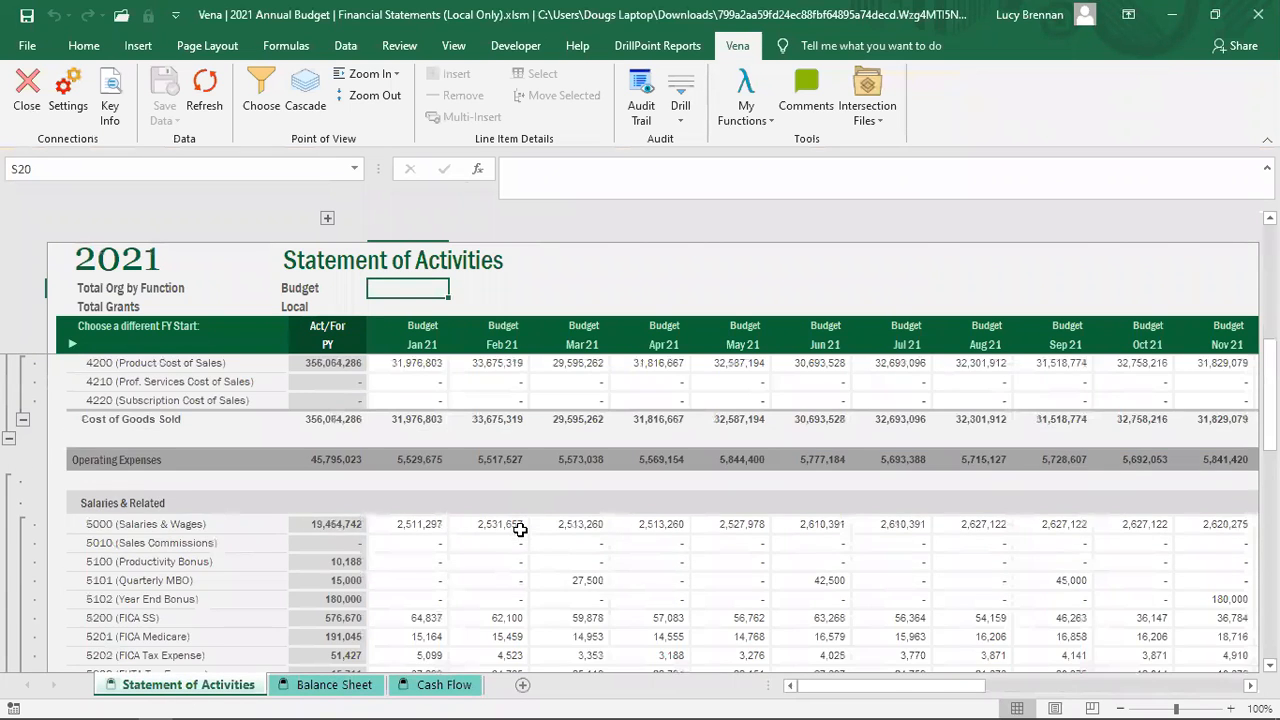
{"action": "scroll", "coordinate": [520, 530], "scroll_direction": "up", "scroll_amount": 7}
{"action": "left_click", "coordinate": [518, 512]}
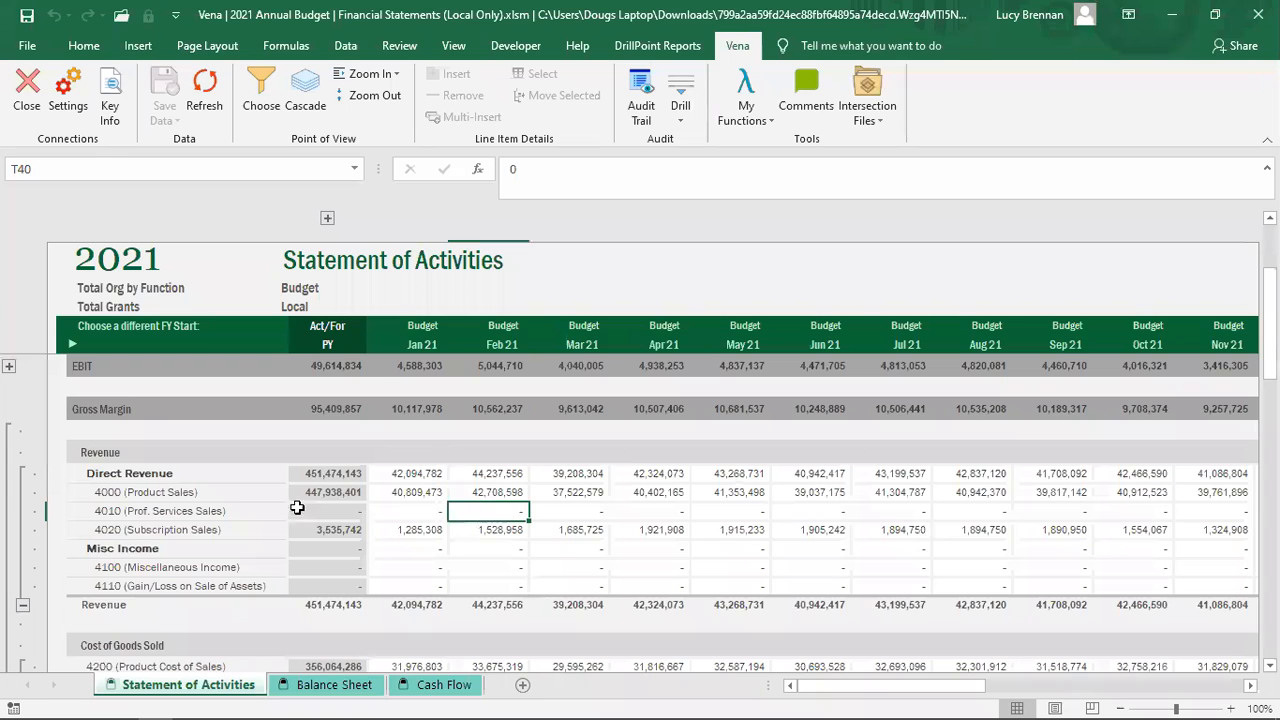
Step: Flip between the Balance Sheet, Cash Flow and Activities sheets, ending on the Cash Flow Statement
{"action": "left_click", "coordinate": [330, 689]}
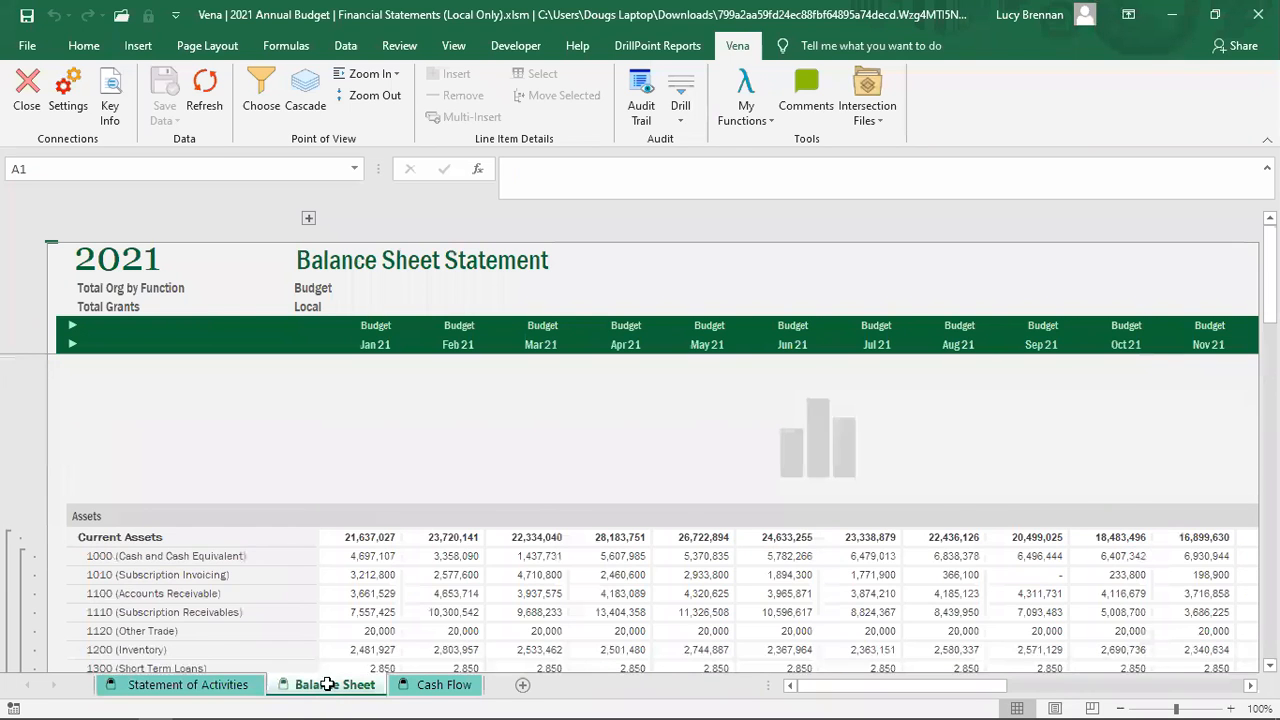
{"action": "left_click", "coordinate": [432, 690]}
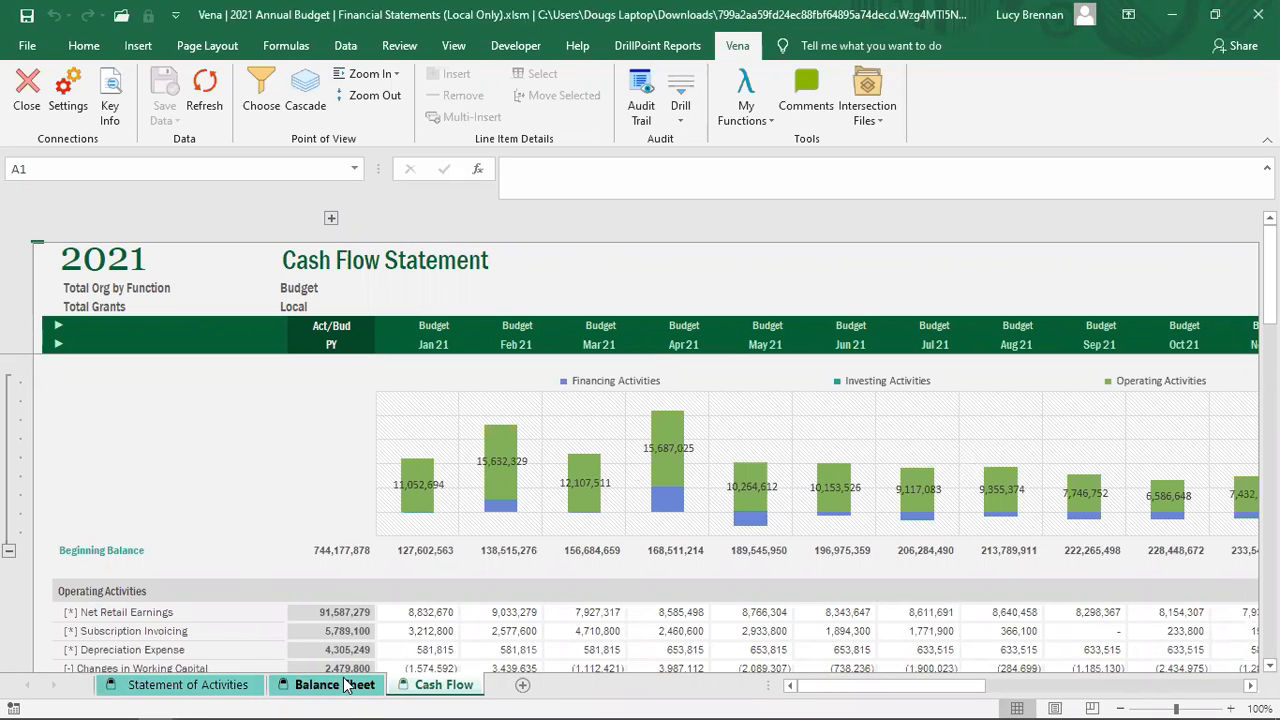
{"action": "left_click", "coordinate": [175, 685]}
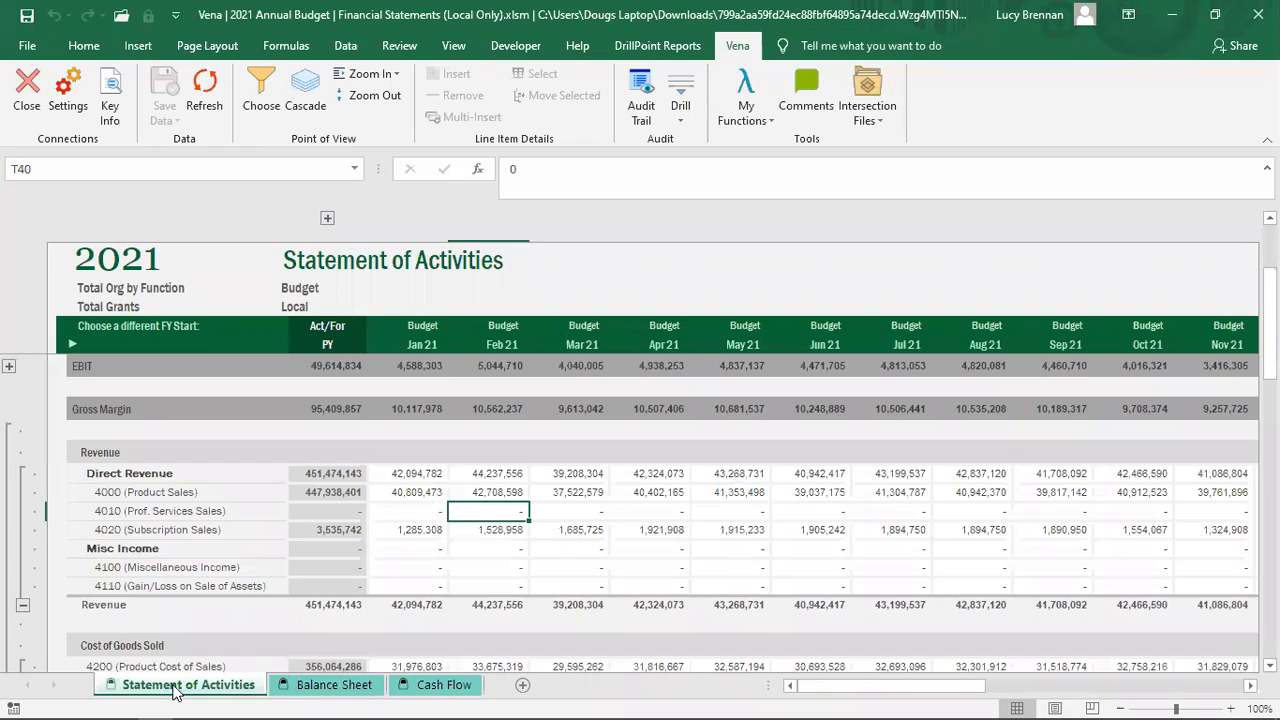
{"action": "left_click", "coordinate": [315, 686]}
{"action": "left_click", "coordinate": [435, 686]}
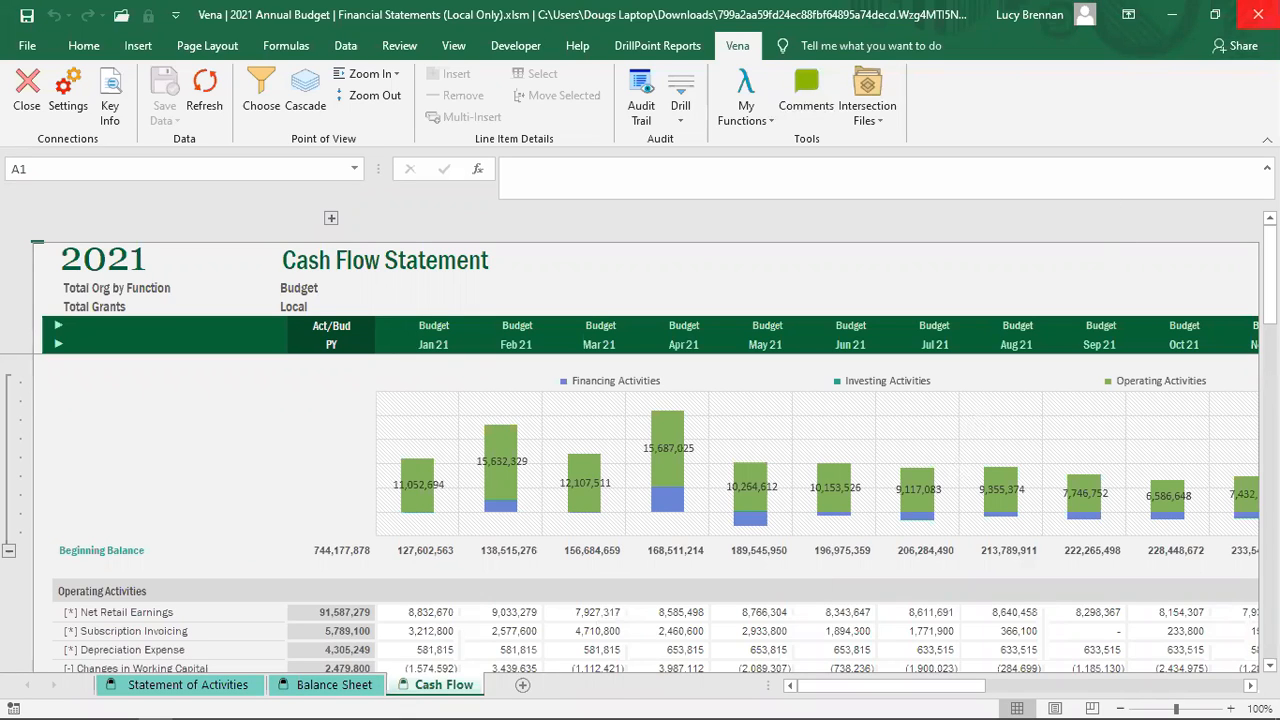
Step: Close the Financial Statements (Local Only) workbook in Excel
{"action": "left_click", "coordinate": [1258, 14]}
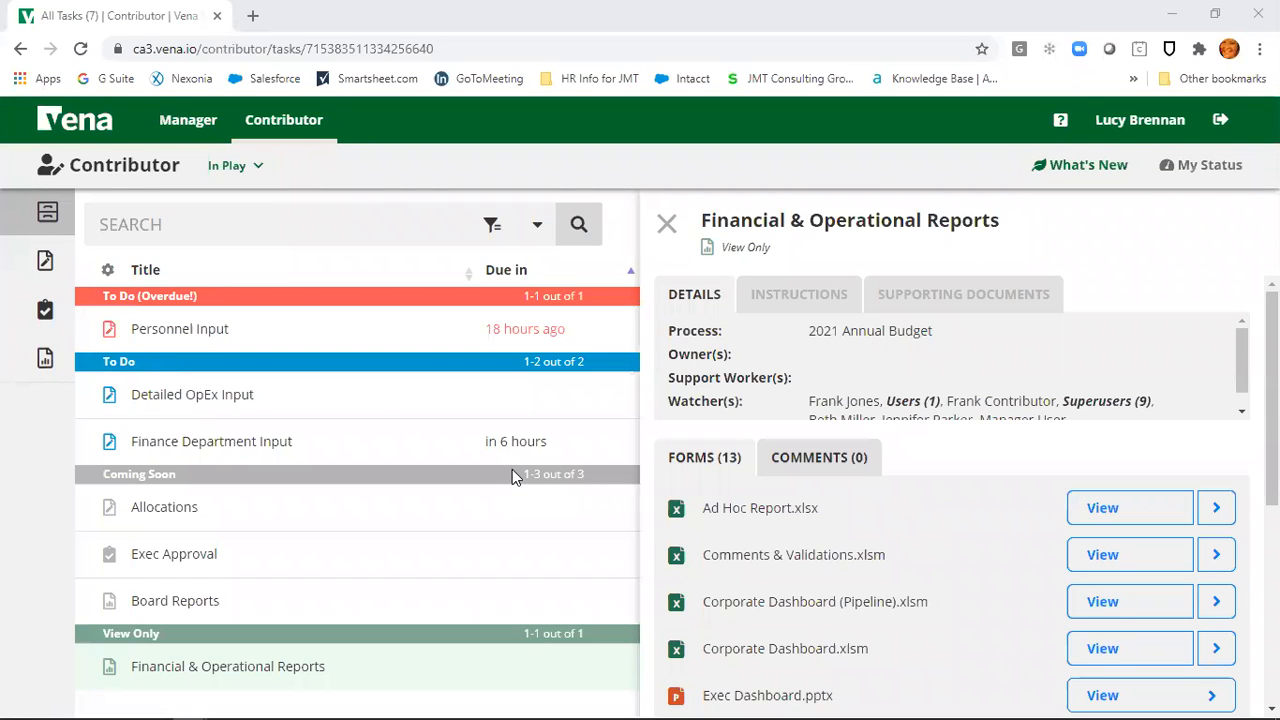
Step: Look over the Detailed OpEx Input task, then go to the Manager home page's process folders
{"action": "left_click", "coordinate": [248, 405]}
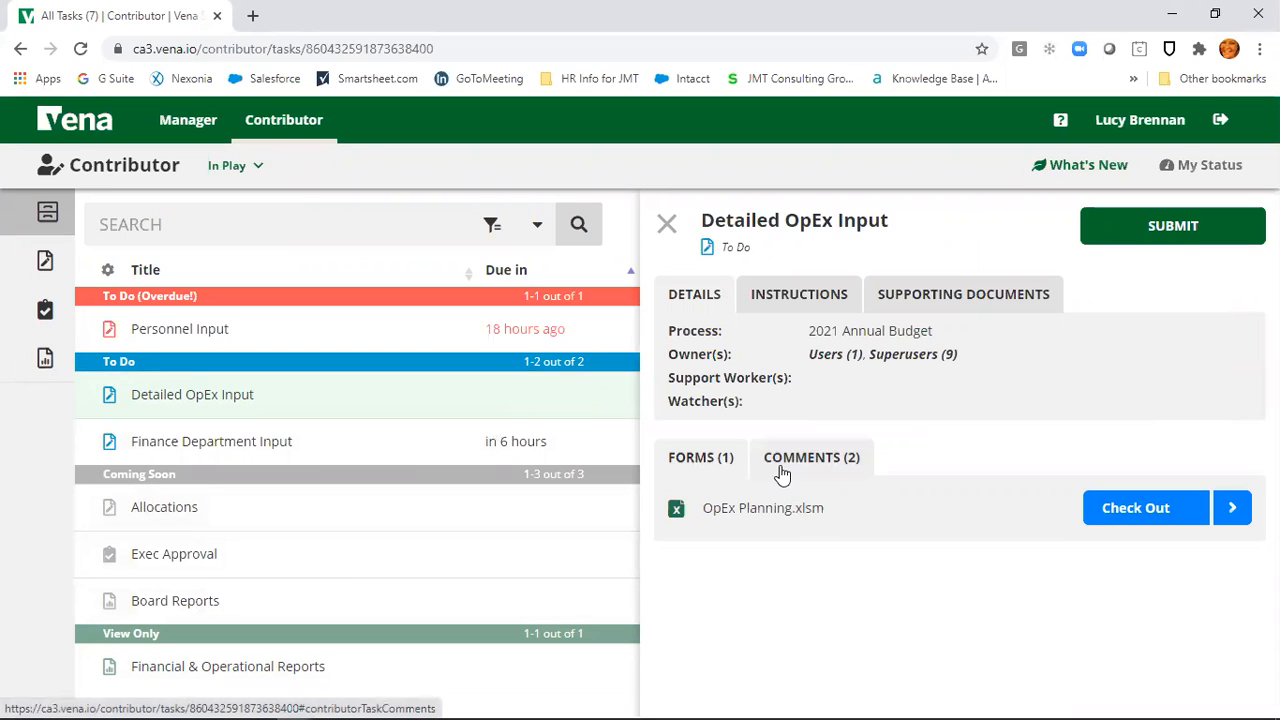
{"action": "left_click", "coordinate": [190, 133]}
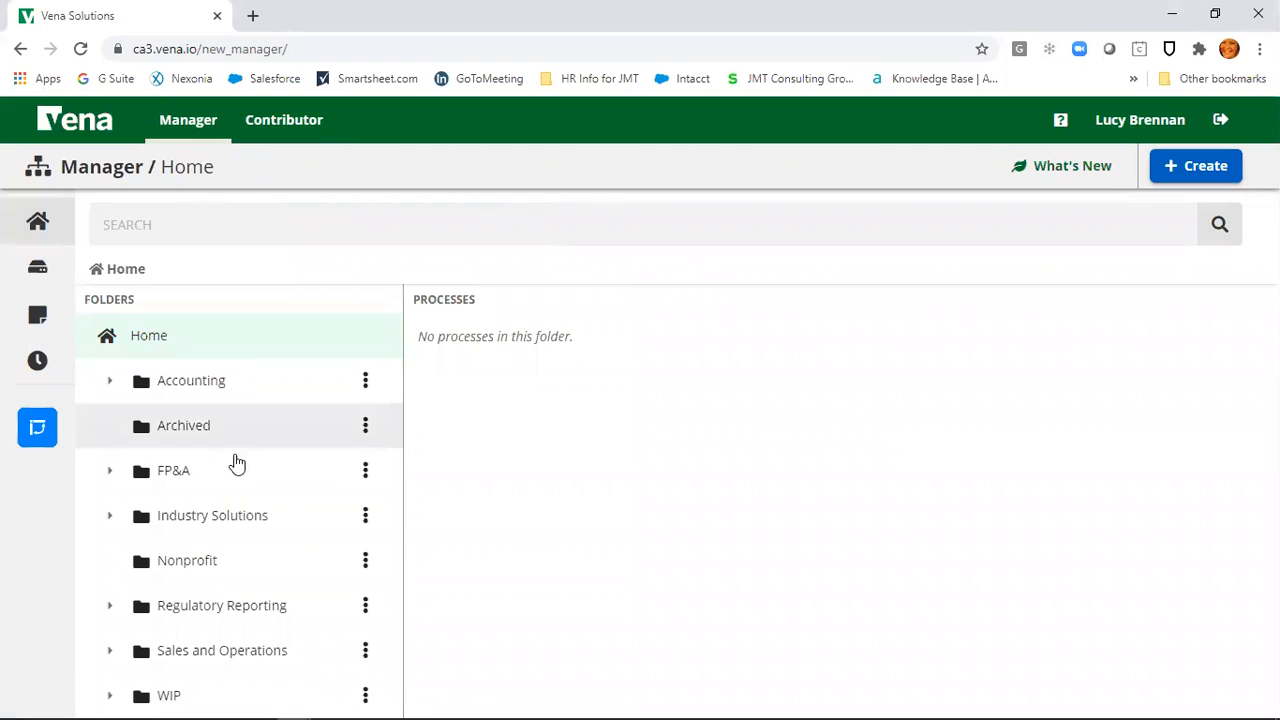
Step: Open NFP Budget Creation from the Nonprofit folder and show the Input Drivers & Assumptions step's owners and forms
{"action": "left_click", "coordinate": [195, 563]}
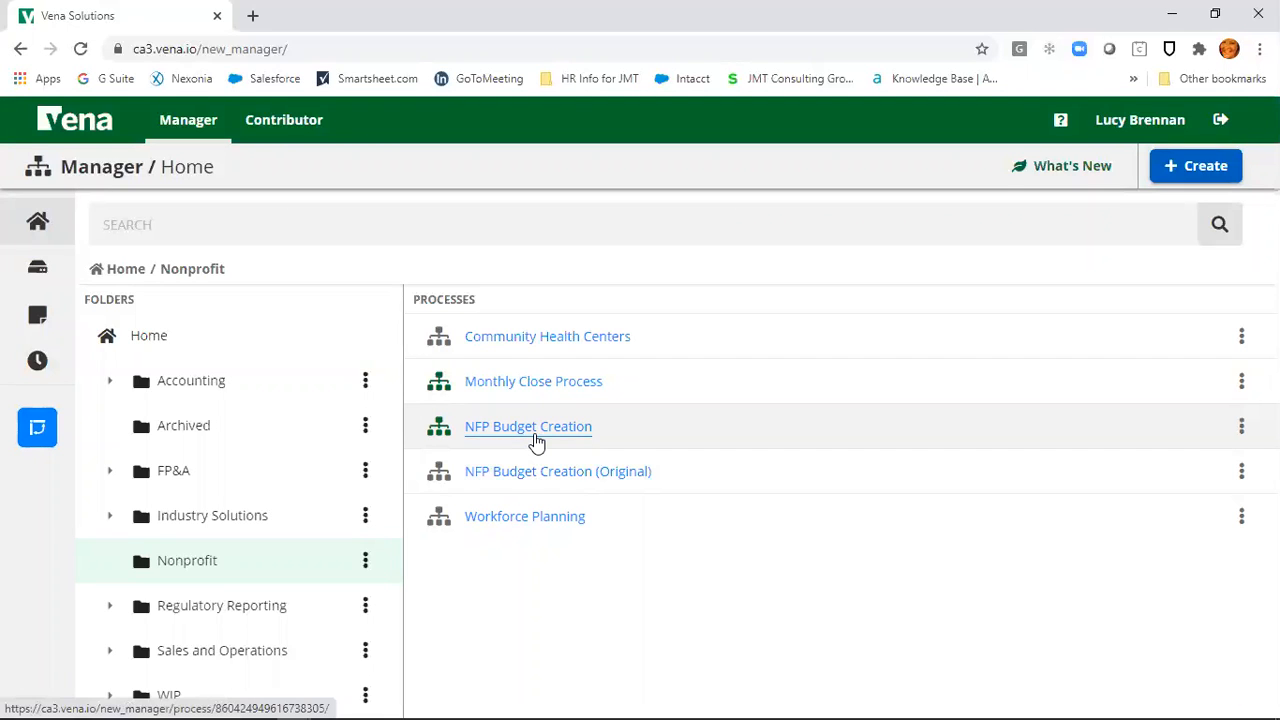
{"action": "left_click", "coordinate": [535, 436]}
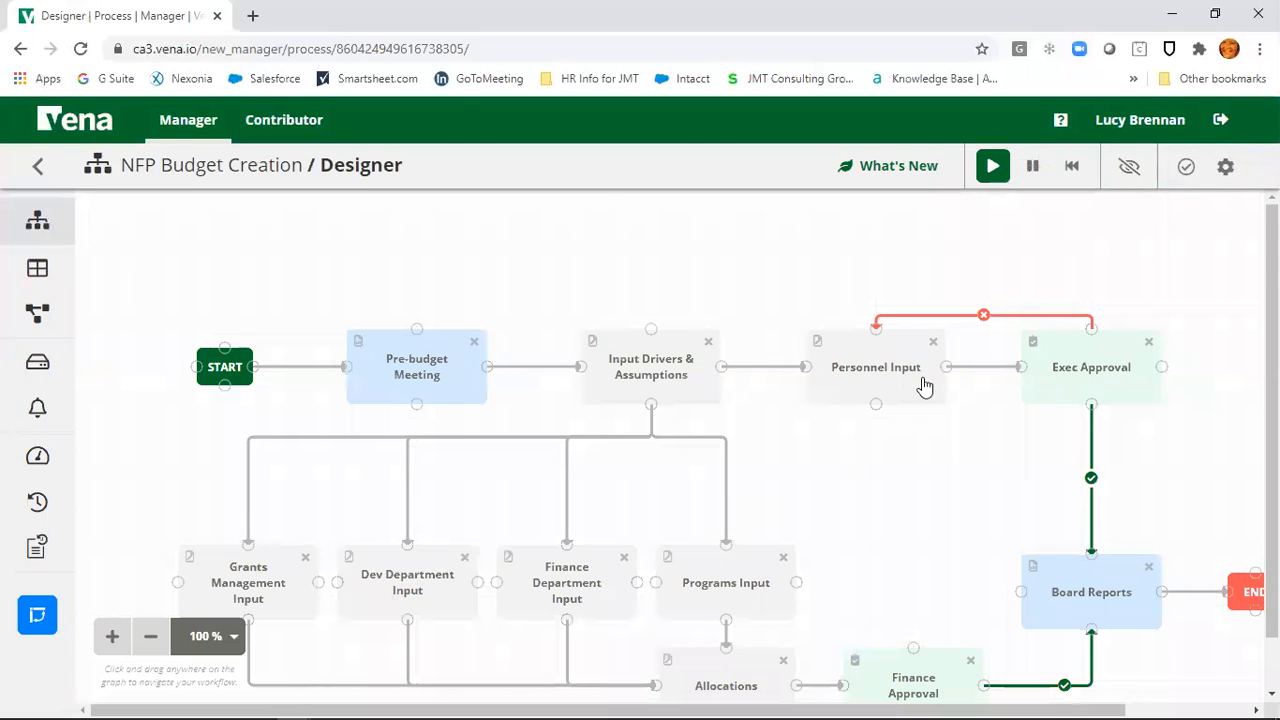
{"action": "scroll", "coordinate": [617, 494], "scroll_direction": "down", "scroll_amount": 1}
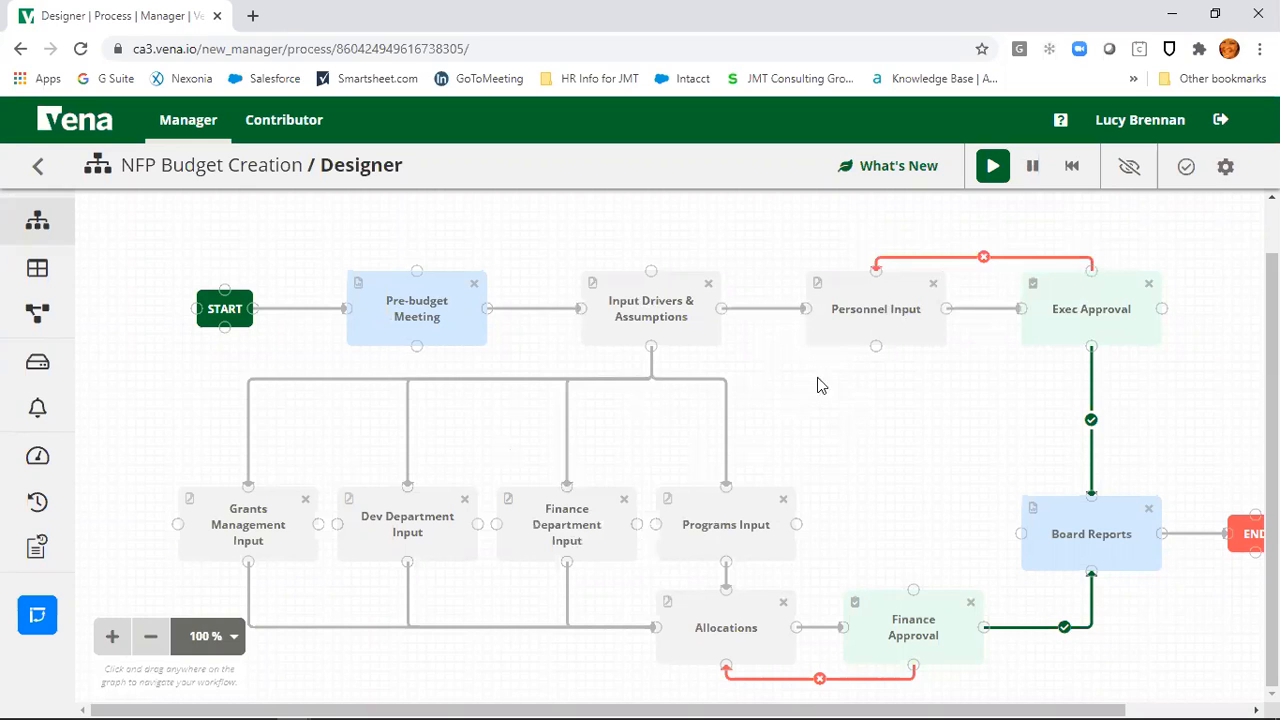
{"action": "left_click", "coordinate": [190, 718]}
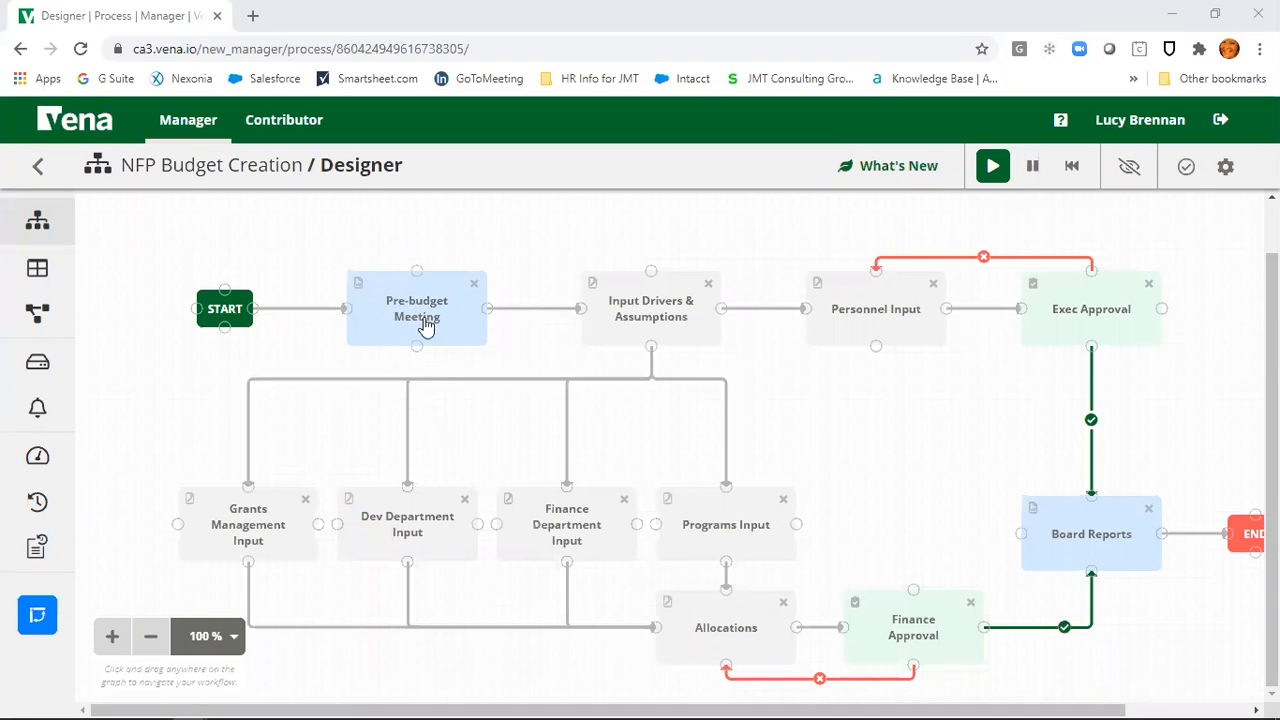
{"action": "left_click", "coordinate": [656, 304]}
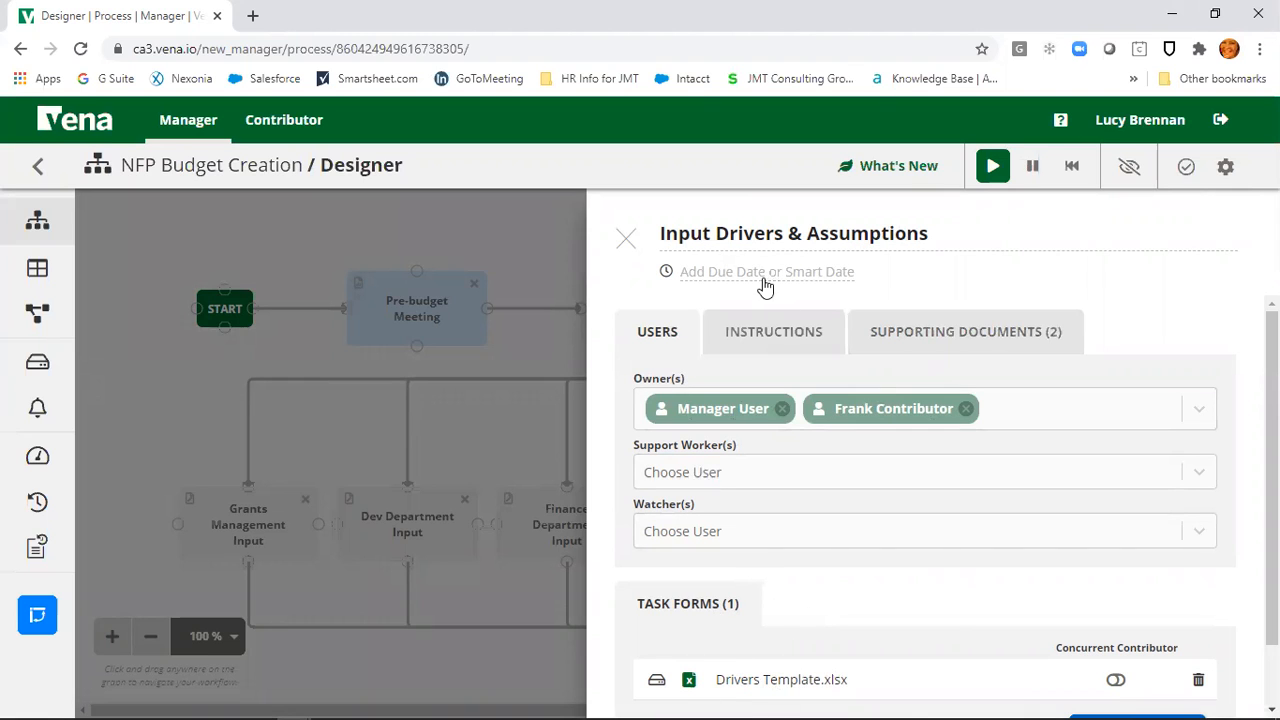
Step: Check the step's instructions and supporting documents (Budget Creation Step by Step.docx, Strategic Overview.docx), then close the panel
{"action": "left_click", "coordinate": [788, 338]}
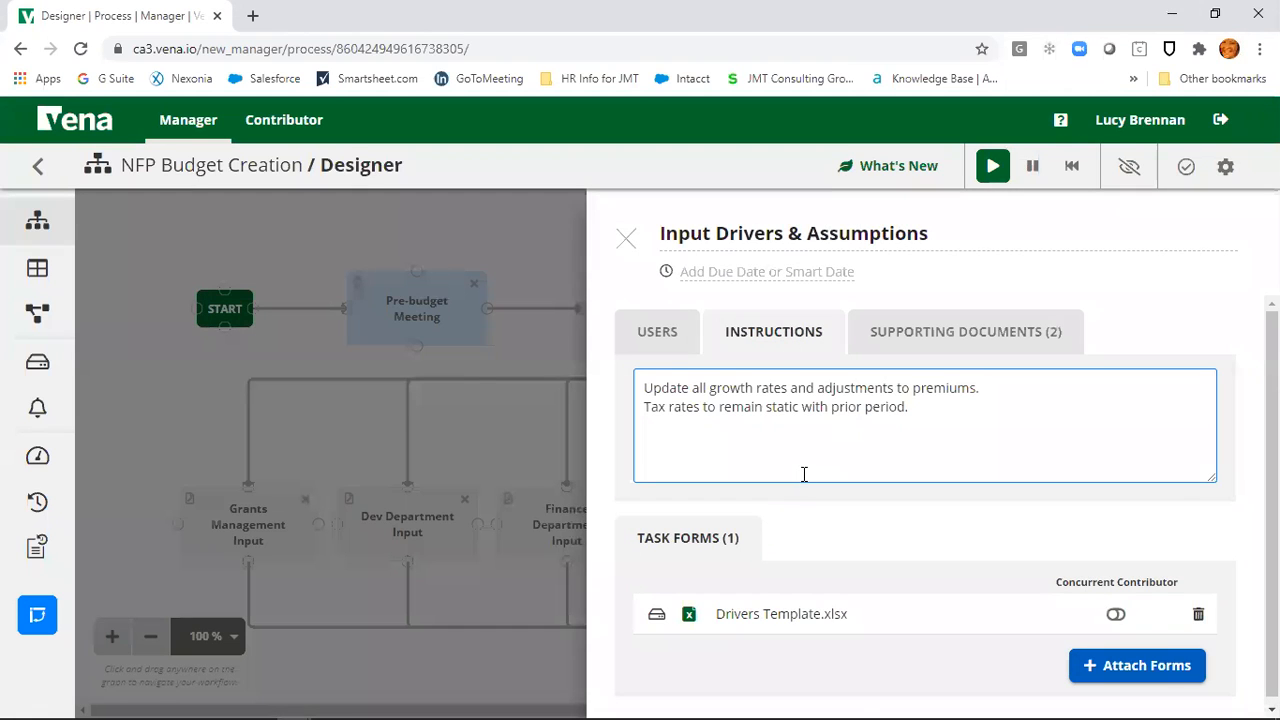
{"action": "left_click", "coordinate": [929, 332]}
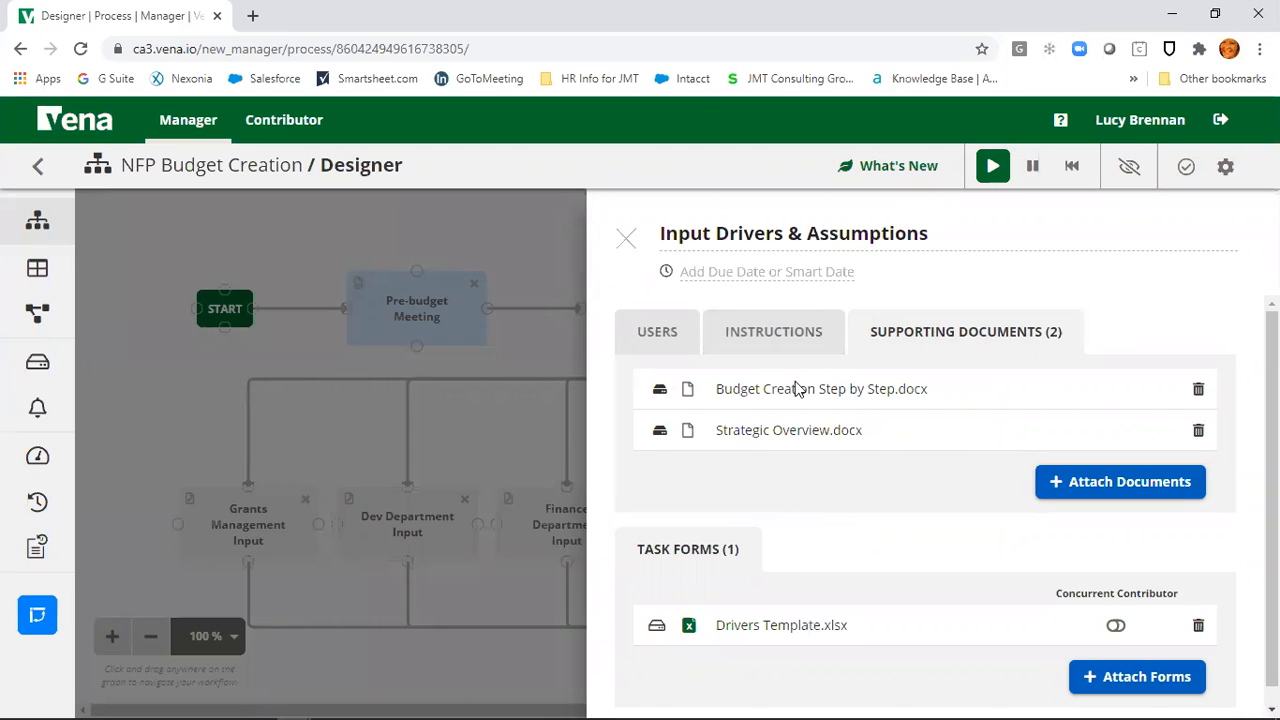
{"action": "left_click", "coordinate": [630, 241]}
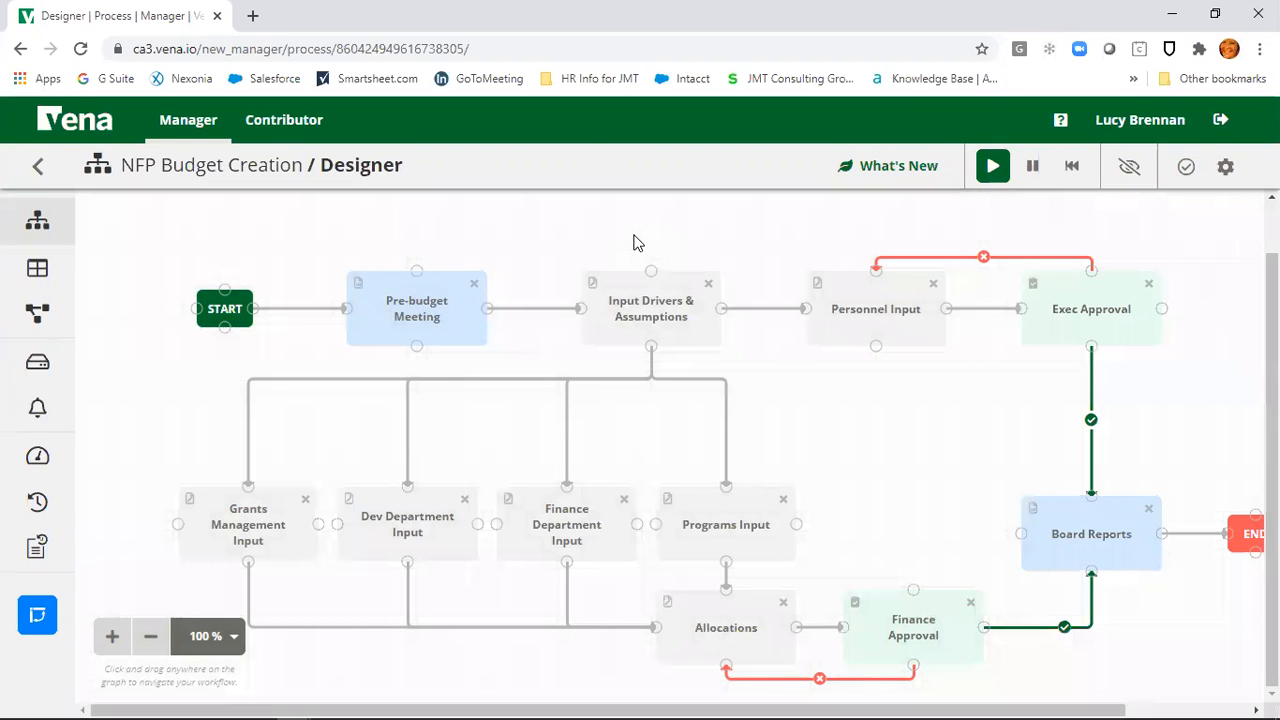
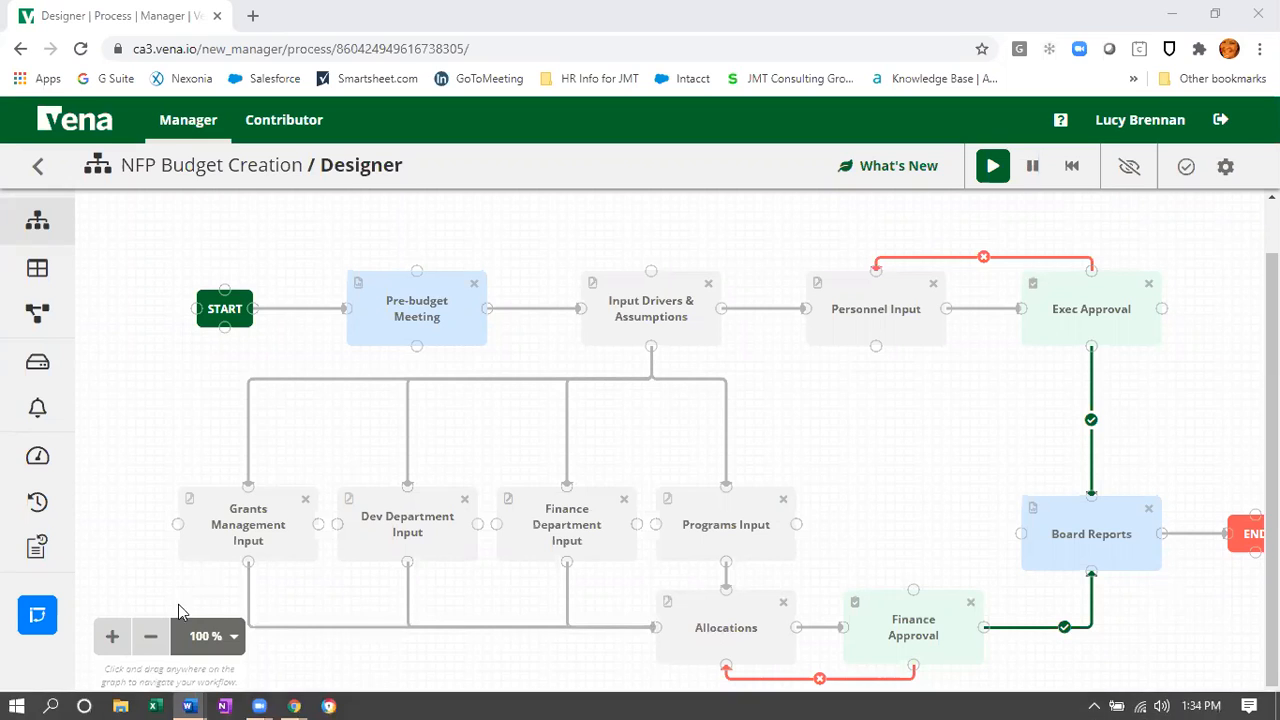
Step: Show the NFP Budget Creation notification triggers and their message subjects
{"action": "left_click", "coordinate": [37, 412]}
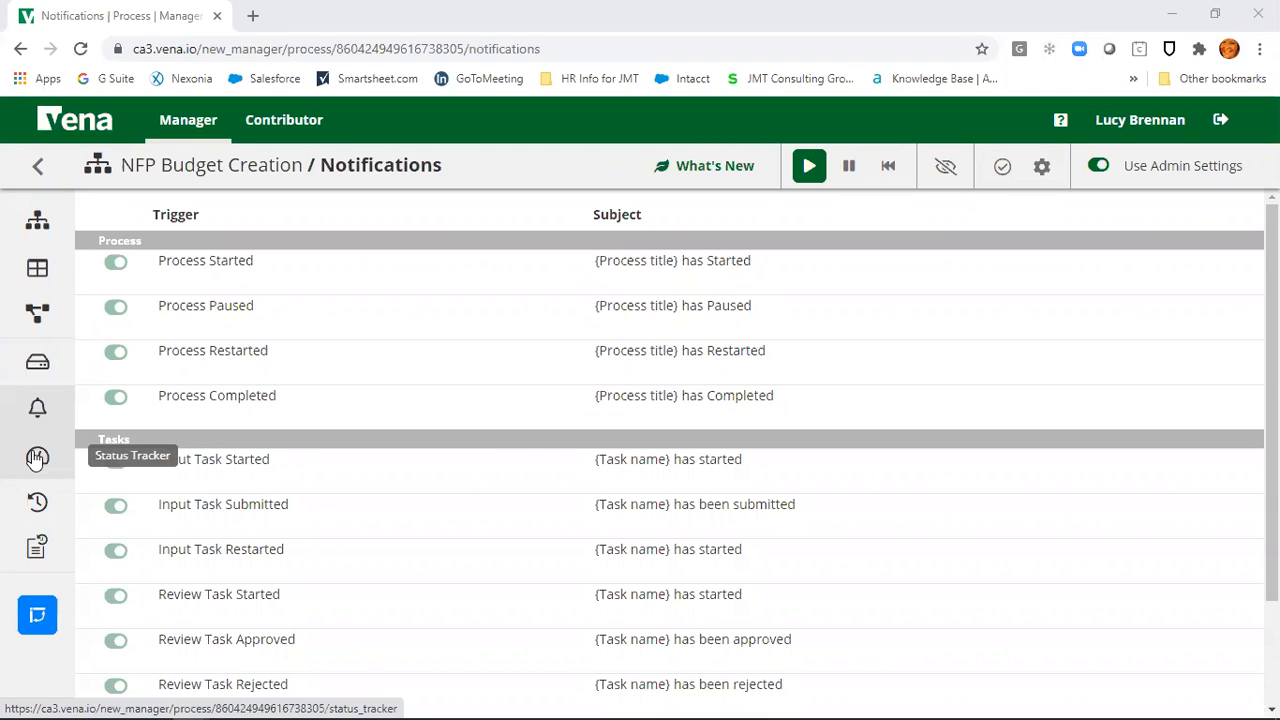
Step: Review the seven NFP Budget Creation tasks' statuses, owners and due dates in the Status Tracker
{"action": "left_click", "coordinate": [37, 458]}
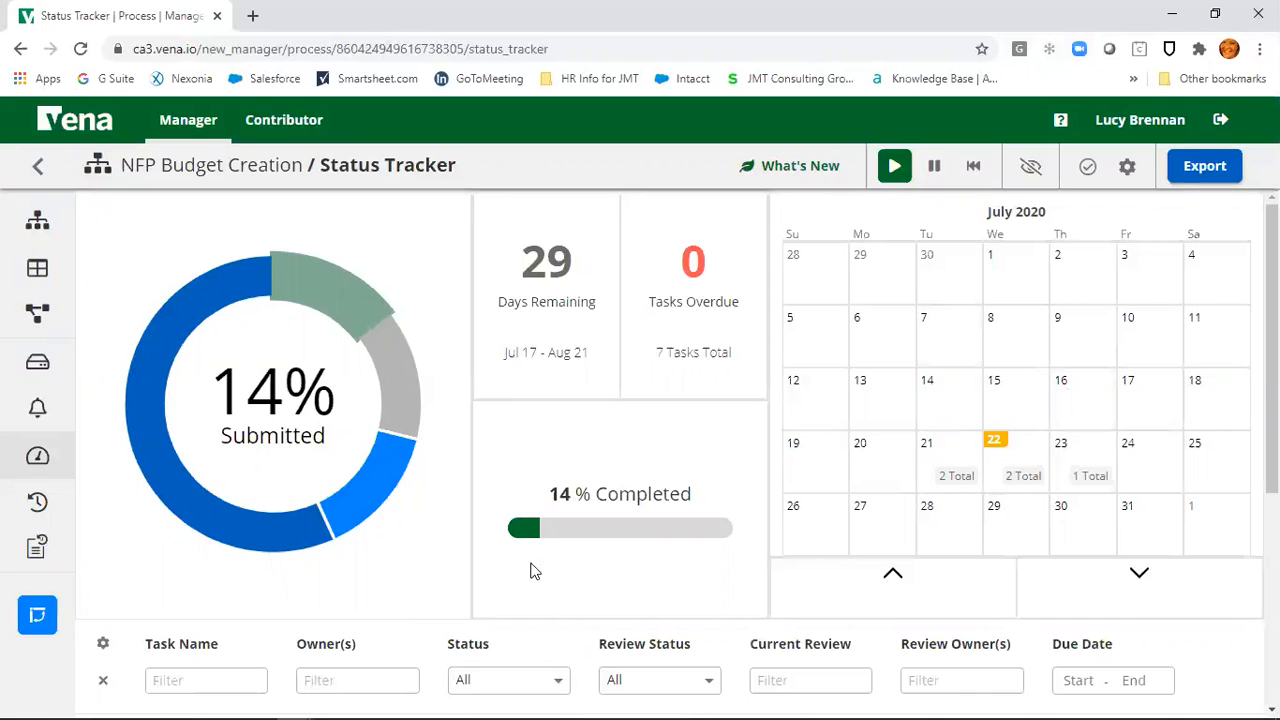
{"action": "scroll", "coordinate": [772, 540], "scroll_direction": "down", "scroll_amount": 3}
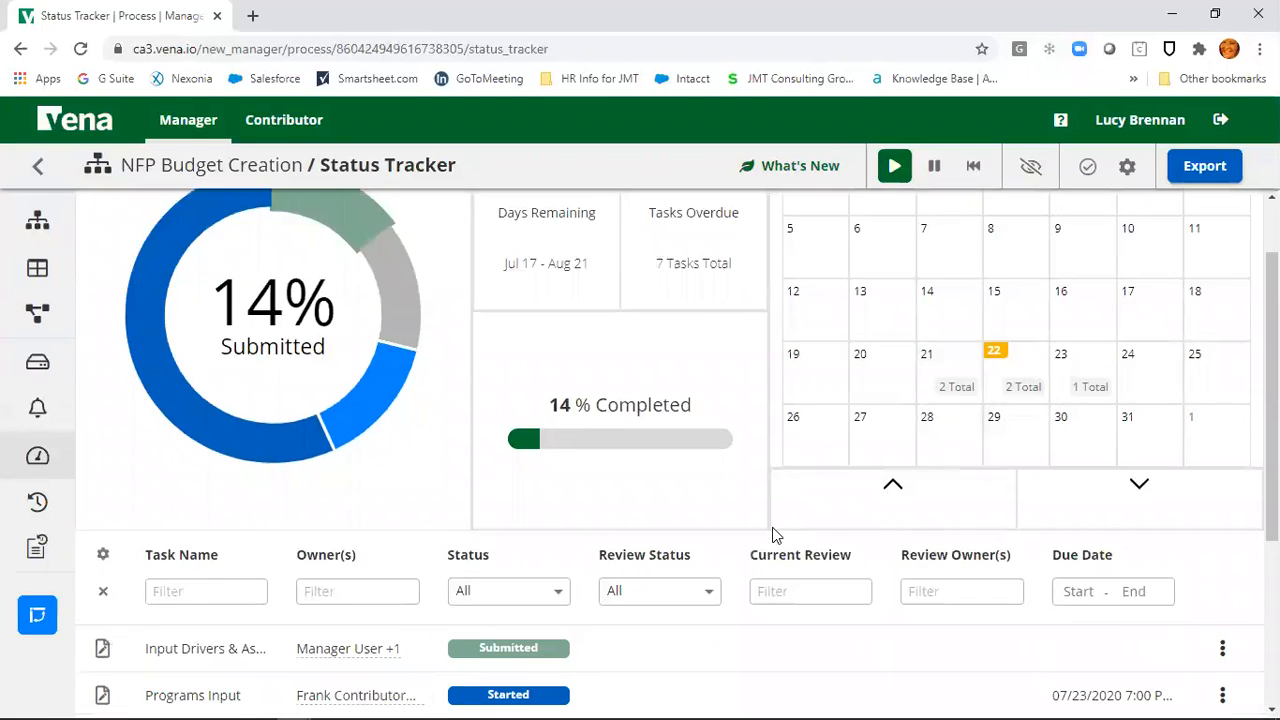
{"action": "scroll", "coordinate": [772, 527], "scroll_direction": "down", "scroll_amount": 1}
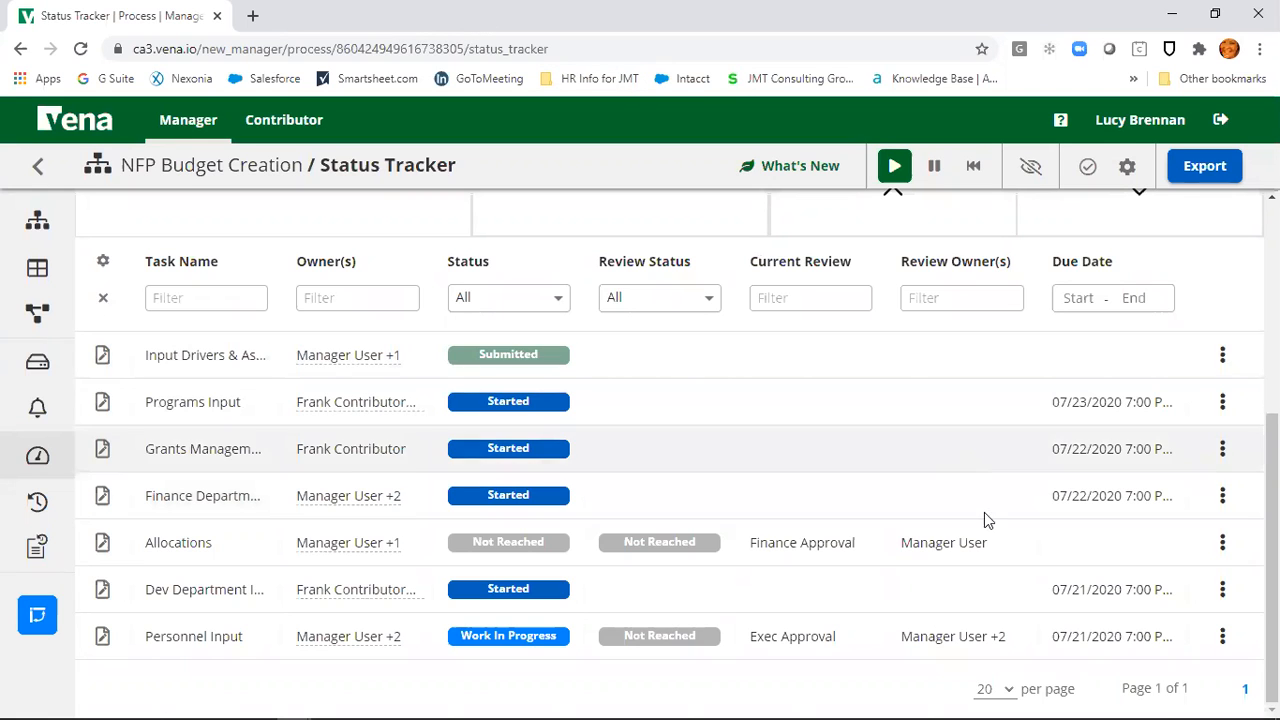
Step: Show the To Do task Detailed OpEx Input and its OpEx Planning.xlsm form in the Contributor view
{"action": "left_click", "coordinate": [314, 133]}
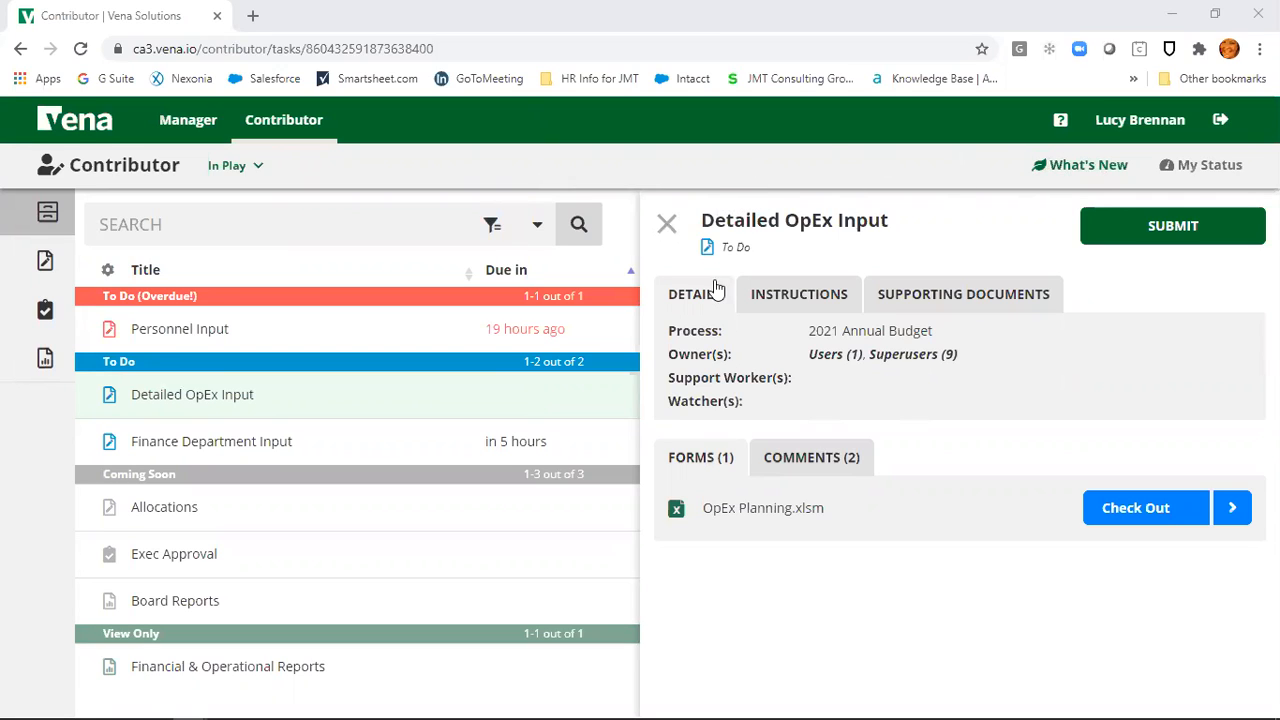
Step: Check the profile's Excel add-in download page, then view all seven Contributor tasks without Detailed OpEx Input details
{"action": "left_click", "coordinate": [1128, 121]}
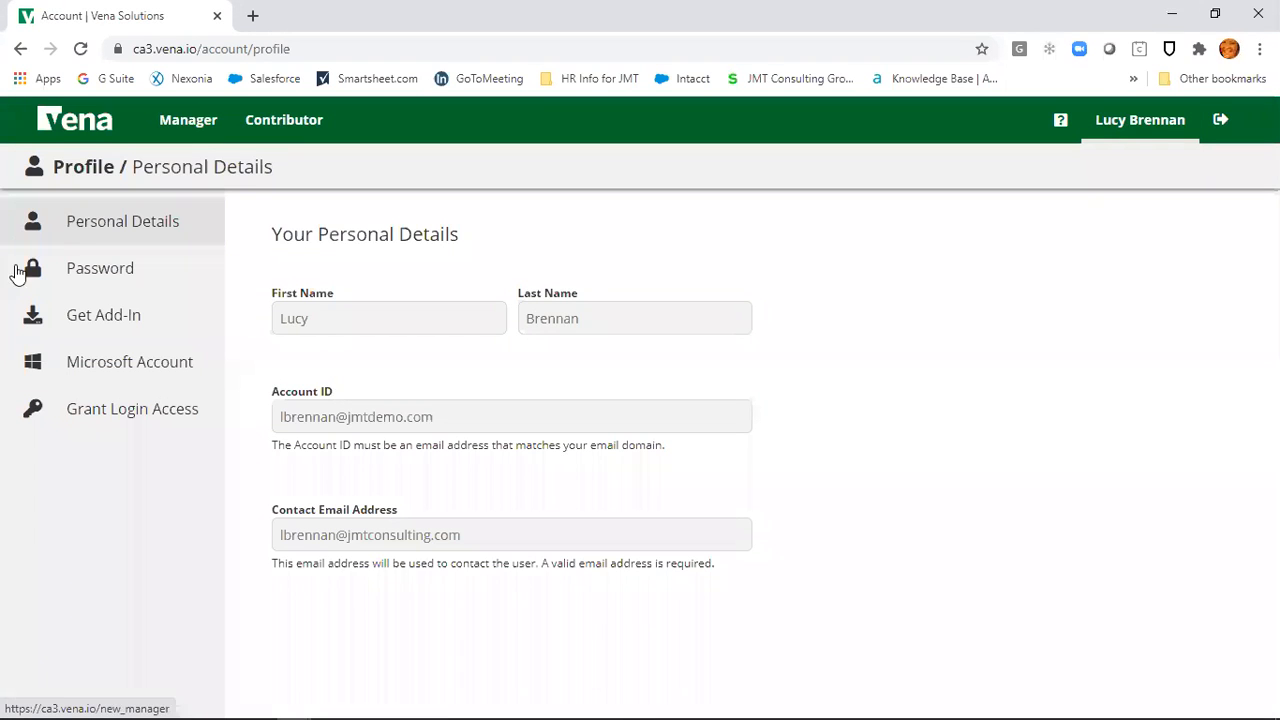
{"action": "left_click", "coordinate": [89, 317]}
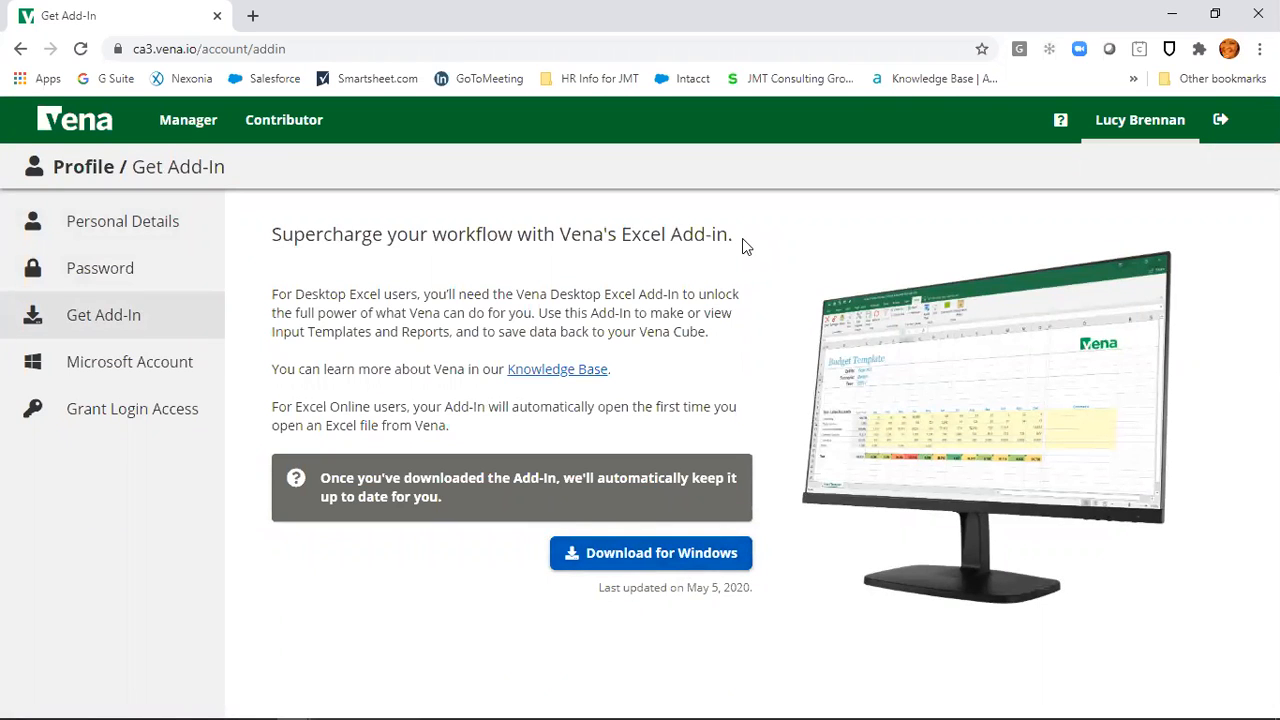
{"action": "left_click", "coordinate": [270, 133]}
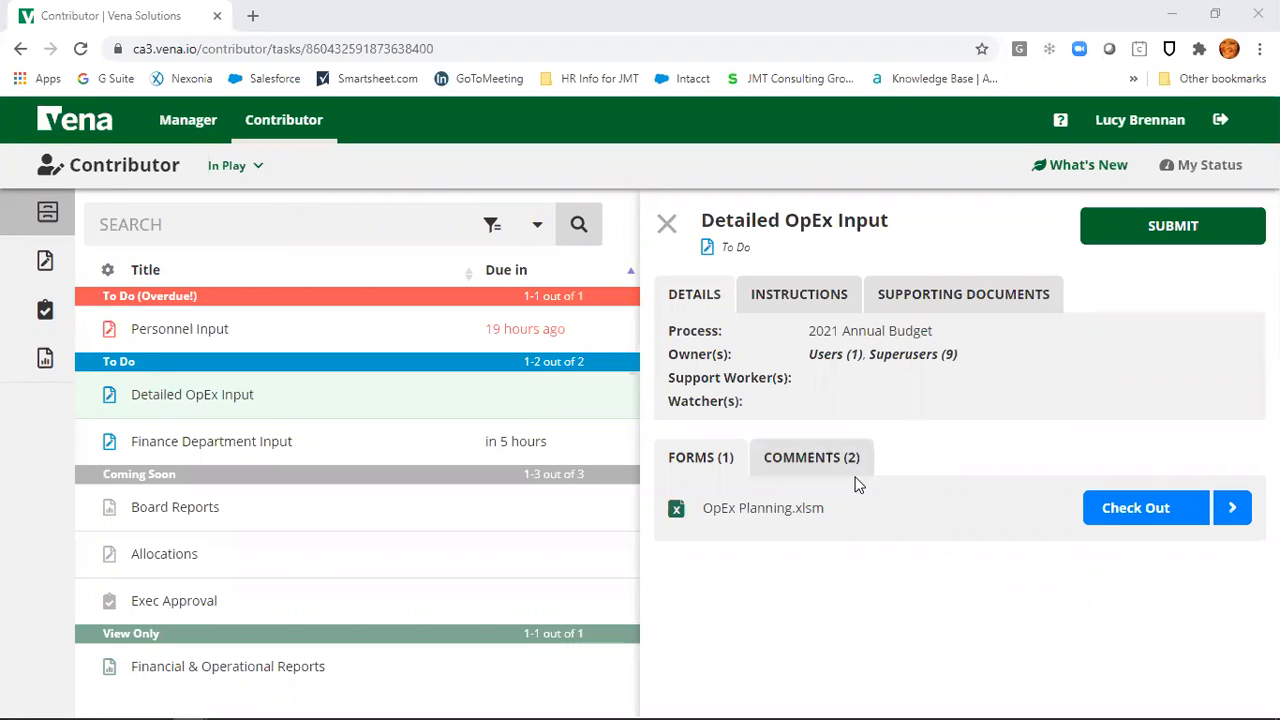
{"action": "left_click", "coordinate": [666, 226]}
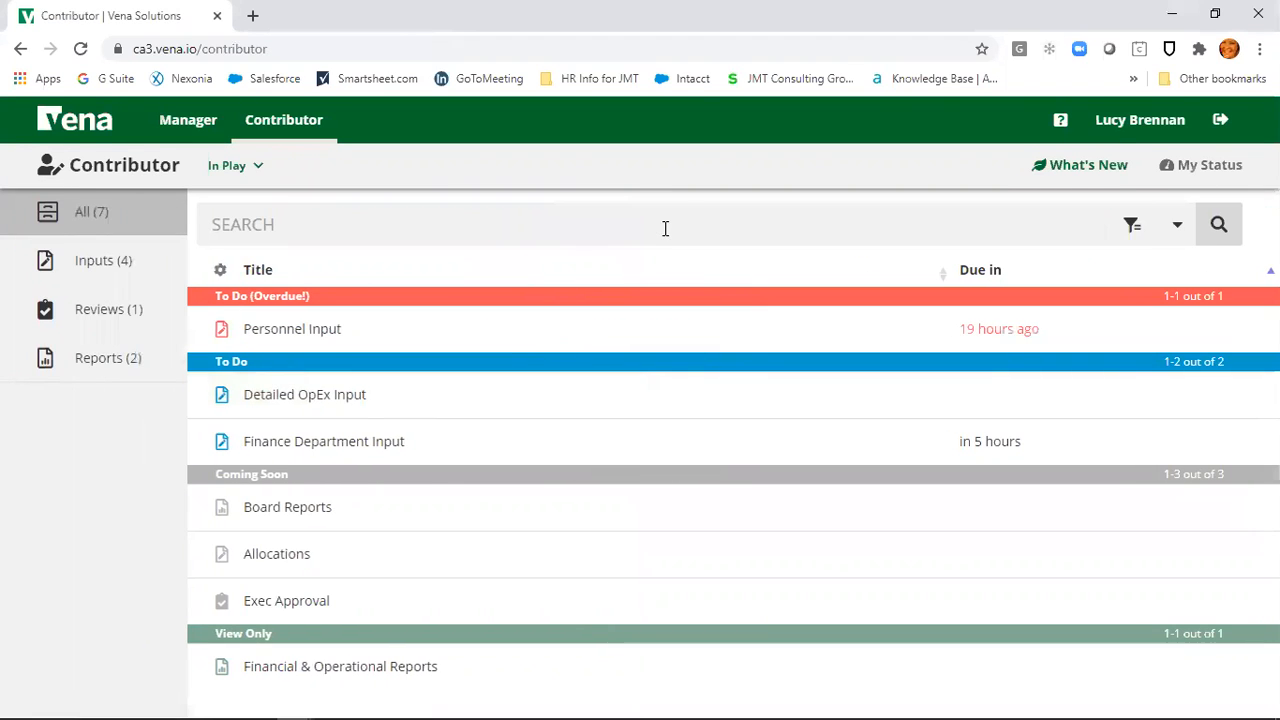